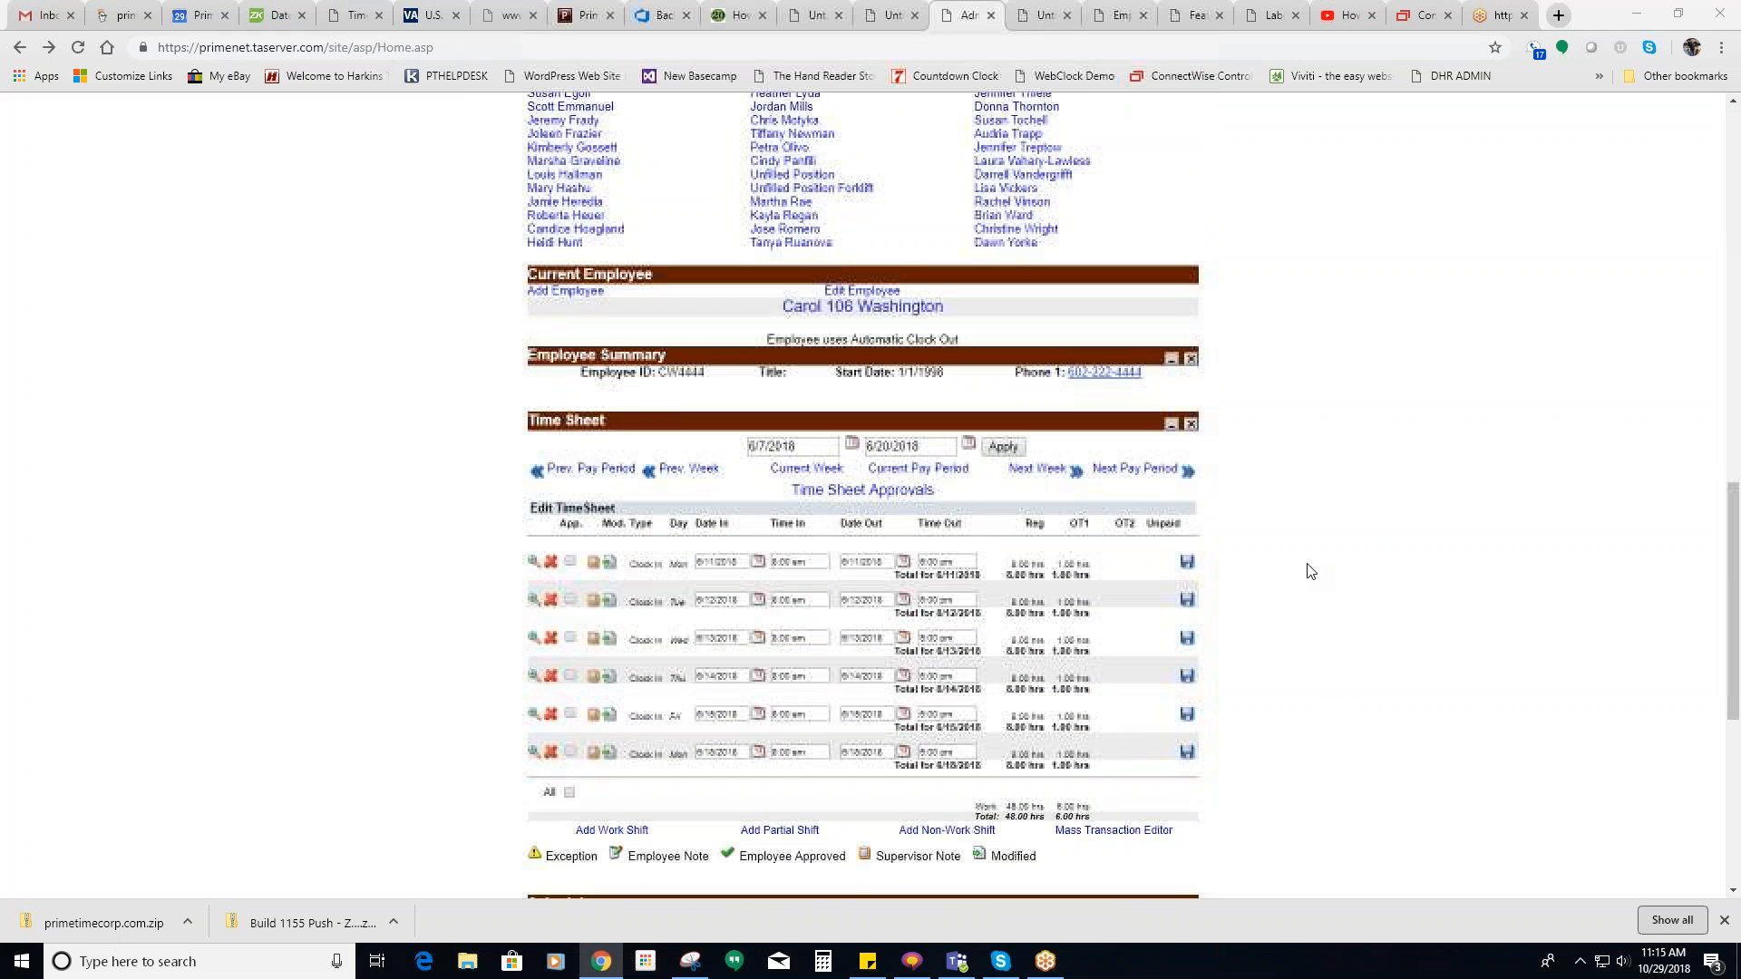
Step: Check which departments the 6/12/2018 work shift's labor level can be changed to, and close the shift details without changes
click(534, 601)
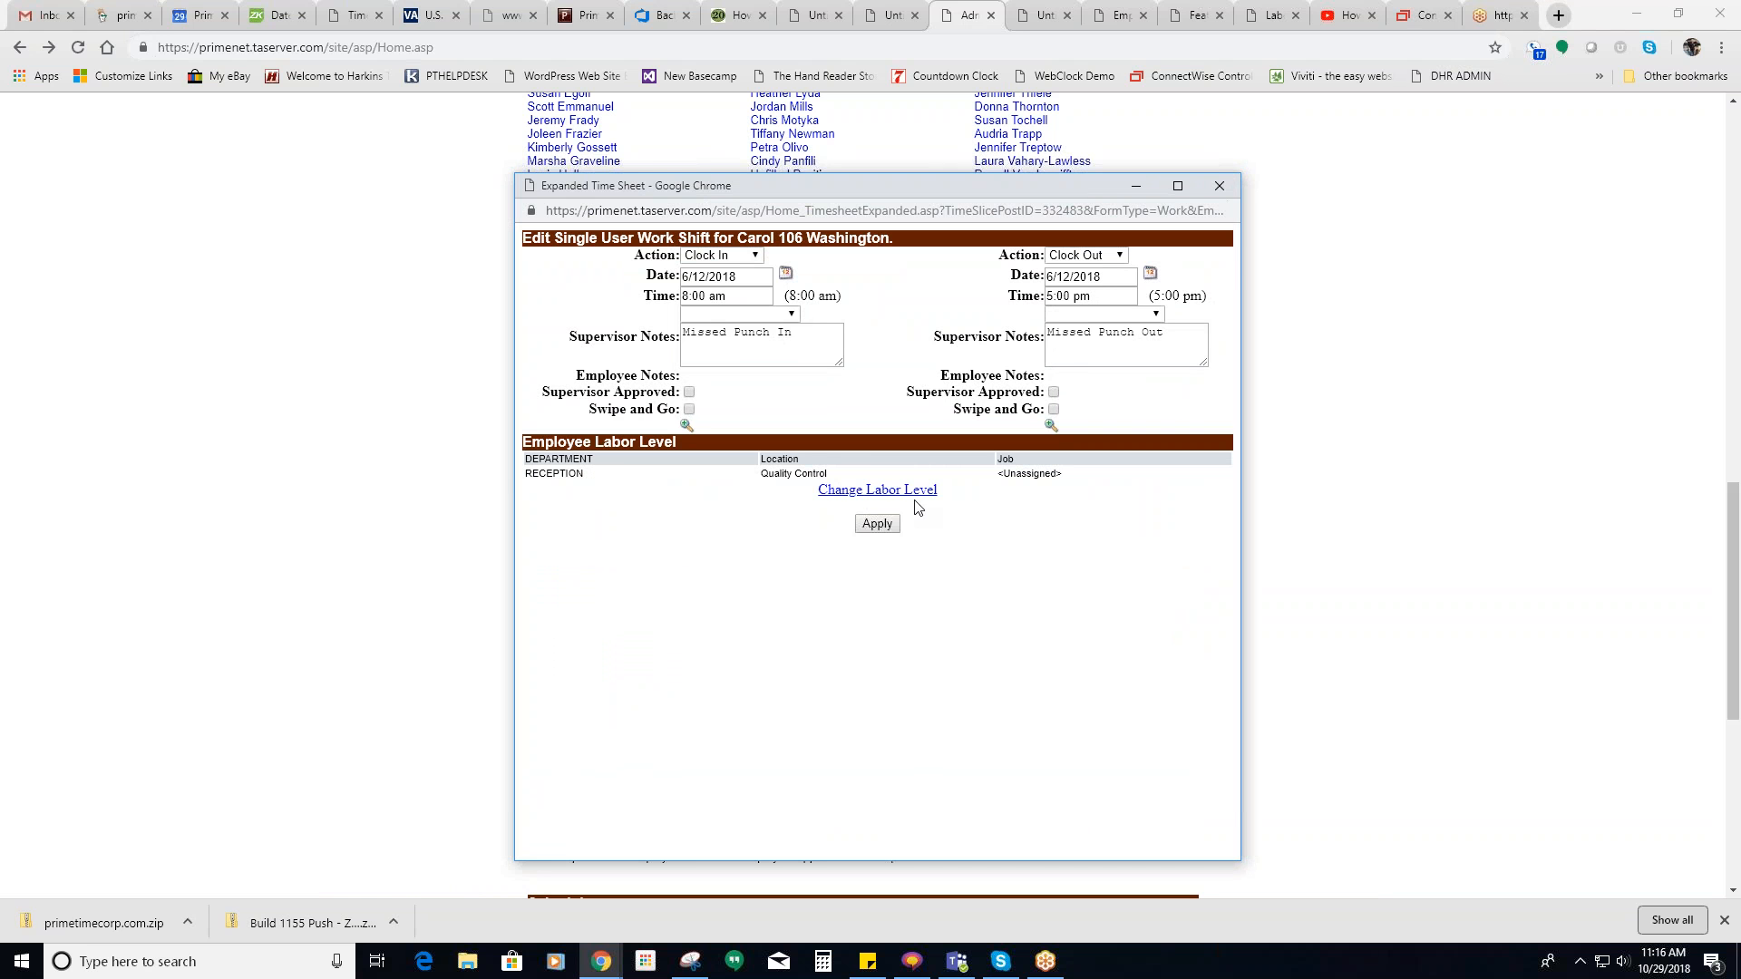
click(849, 491)
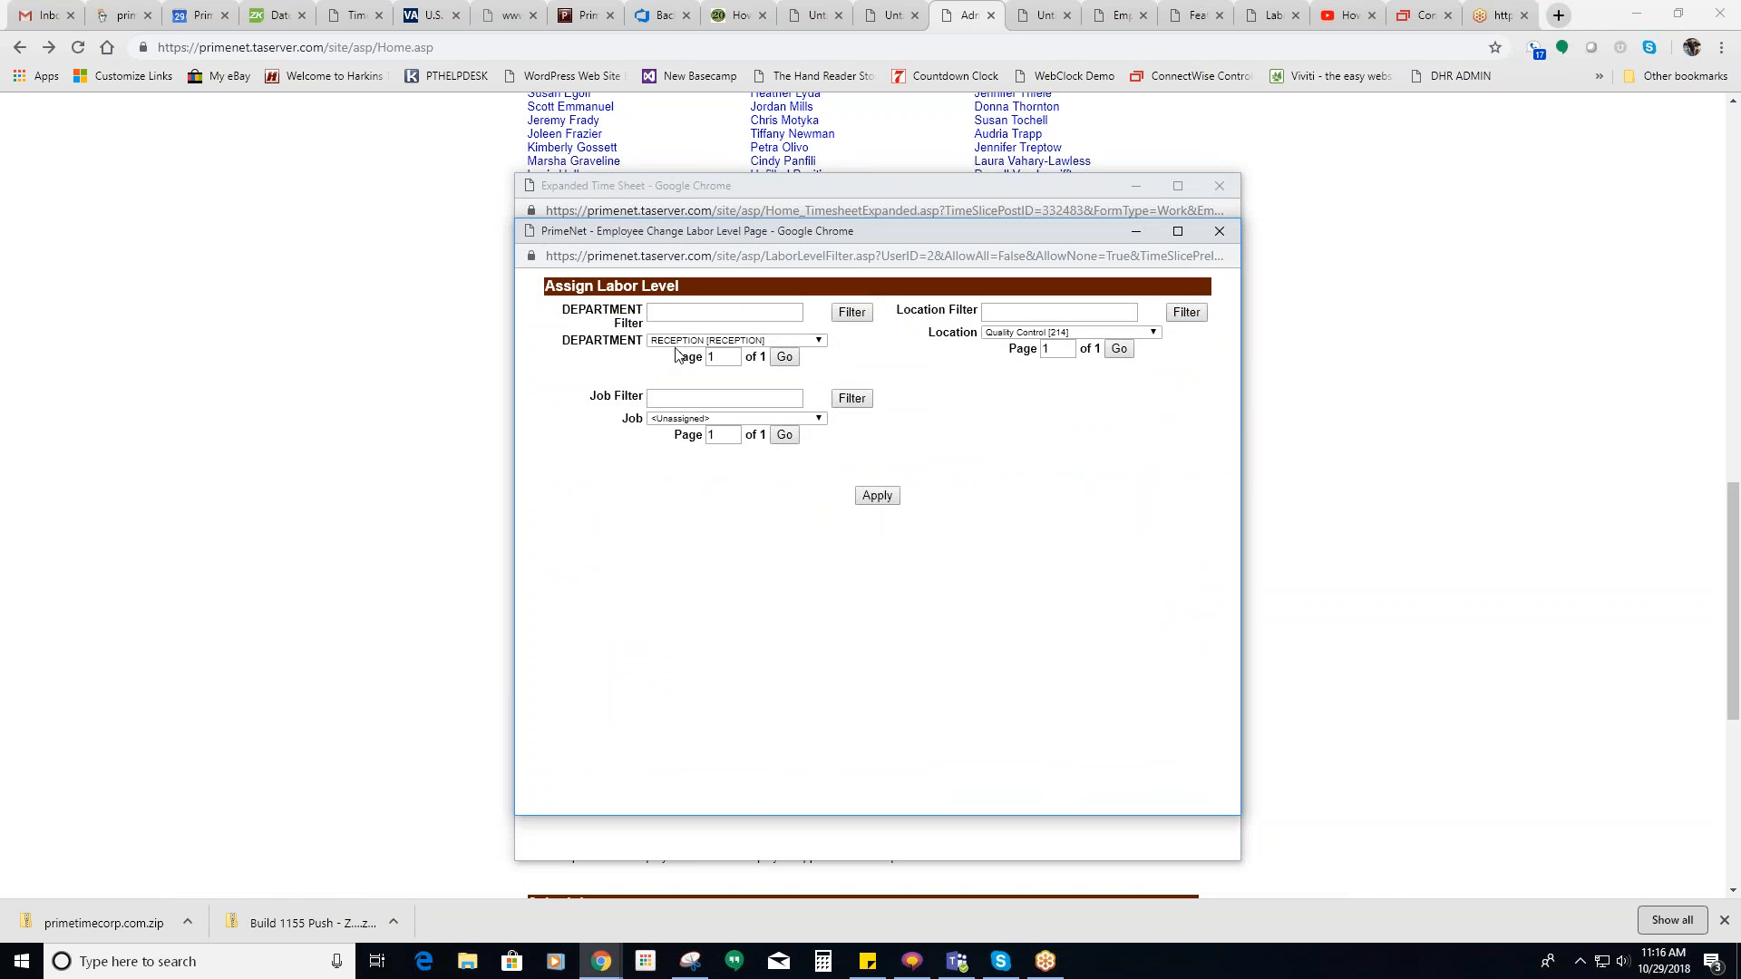
click(680, 342)
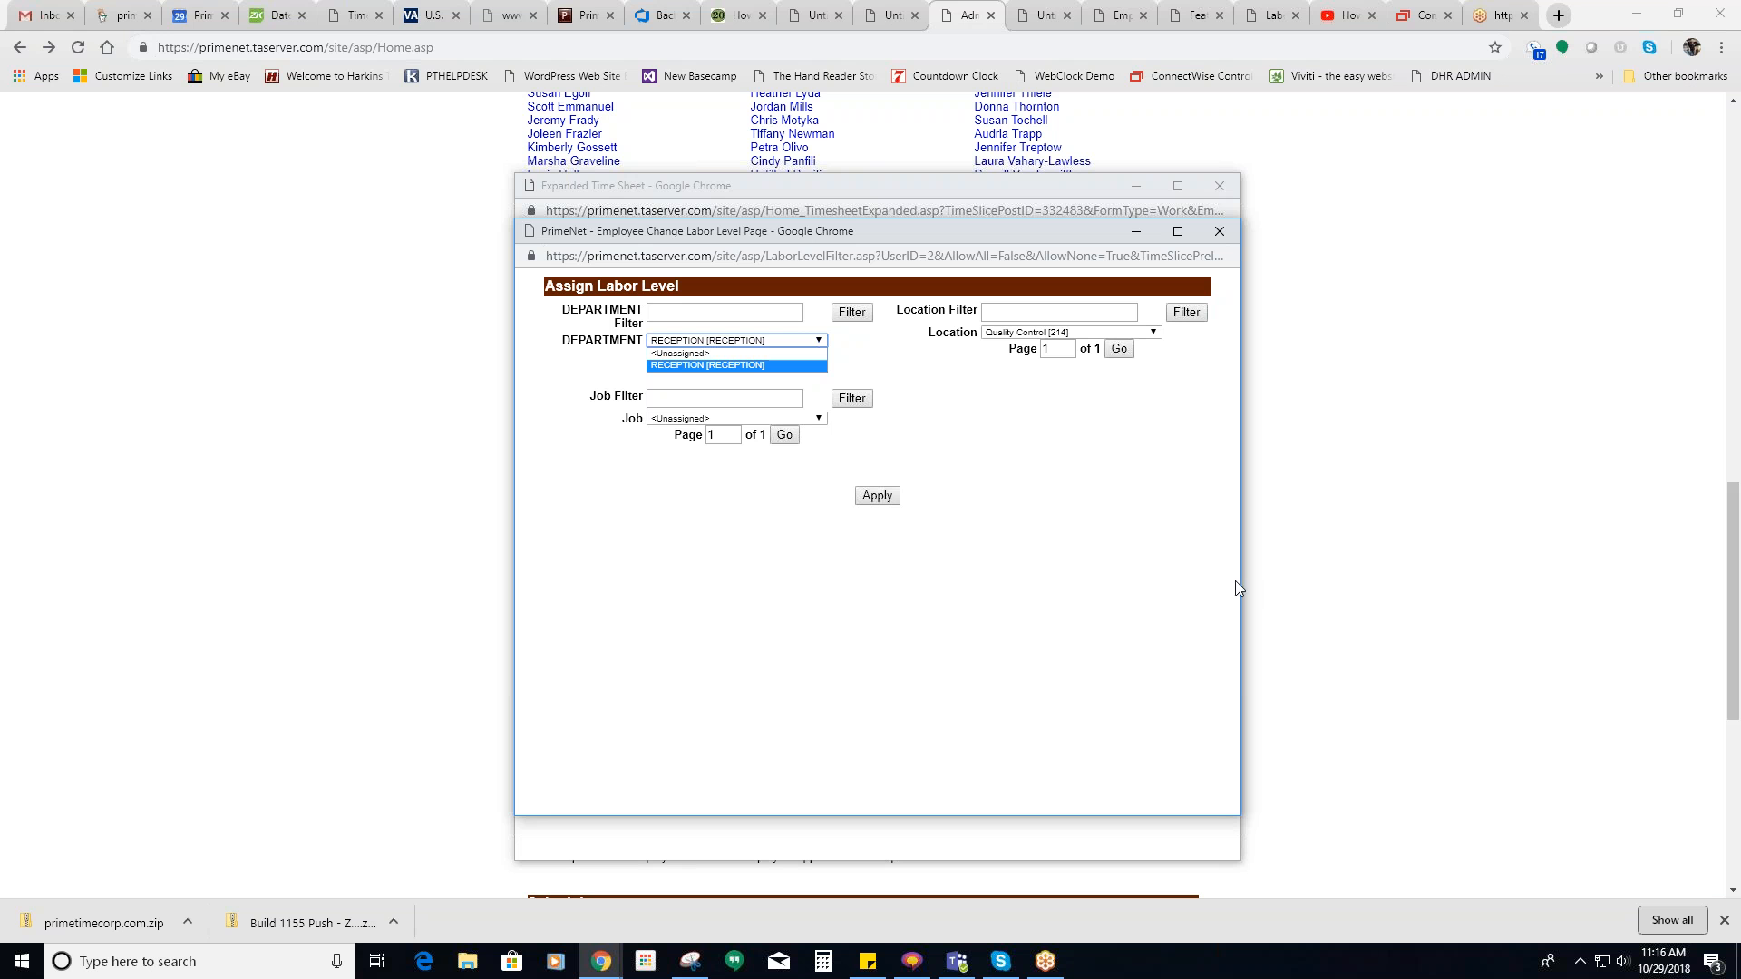
click(1221, 232)
click(1230, 187)
Step: Open the labor level assignments for the employee whose time sheet was just viewed
scroll(936, 560, up, 6)
scroll(936, 561, up, 8)
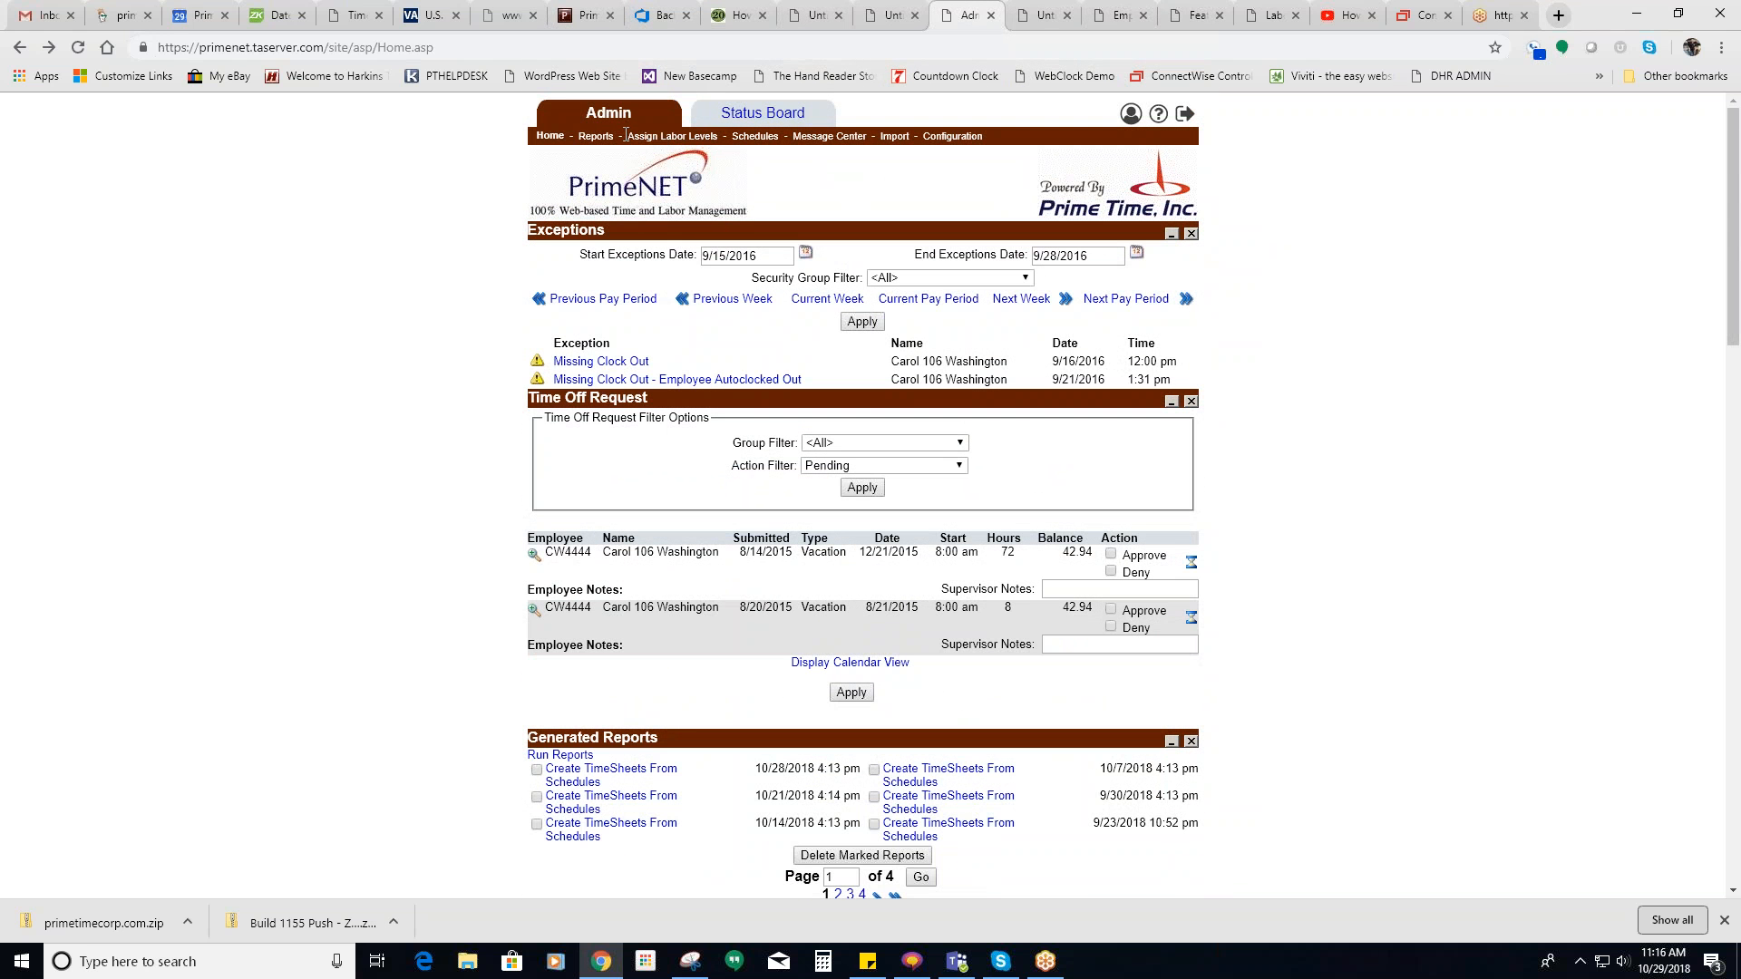
drag(625, 134, 723, 150)
click(663, 139)
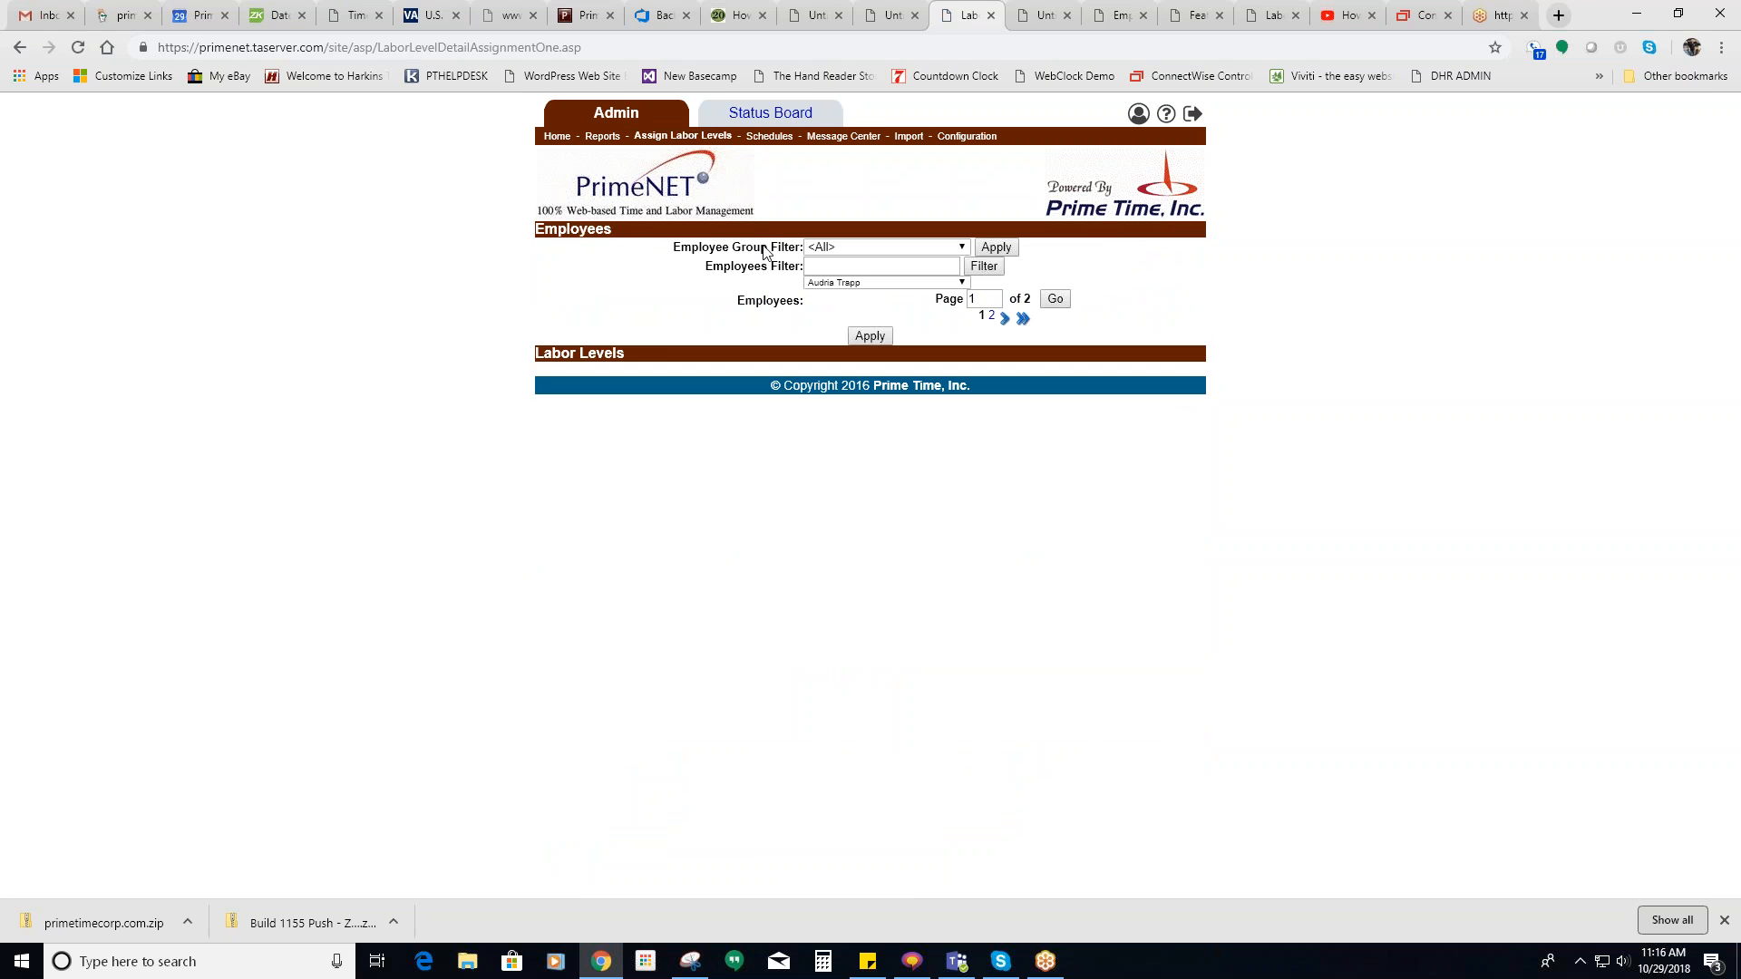
click(943, 282)
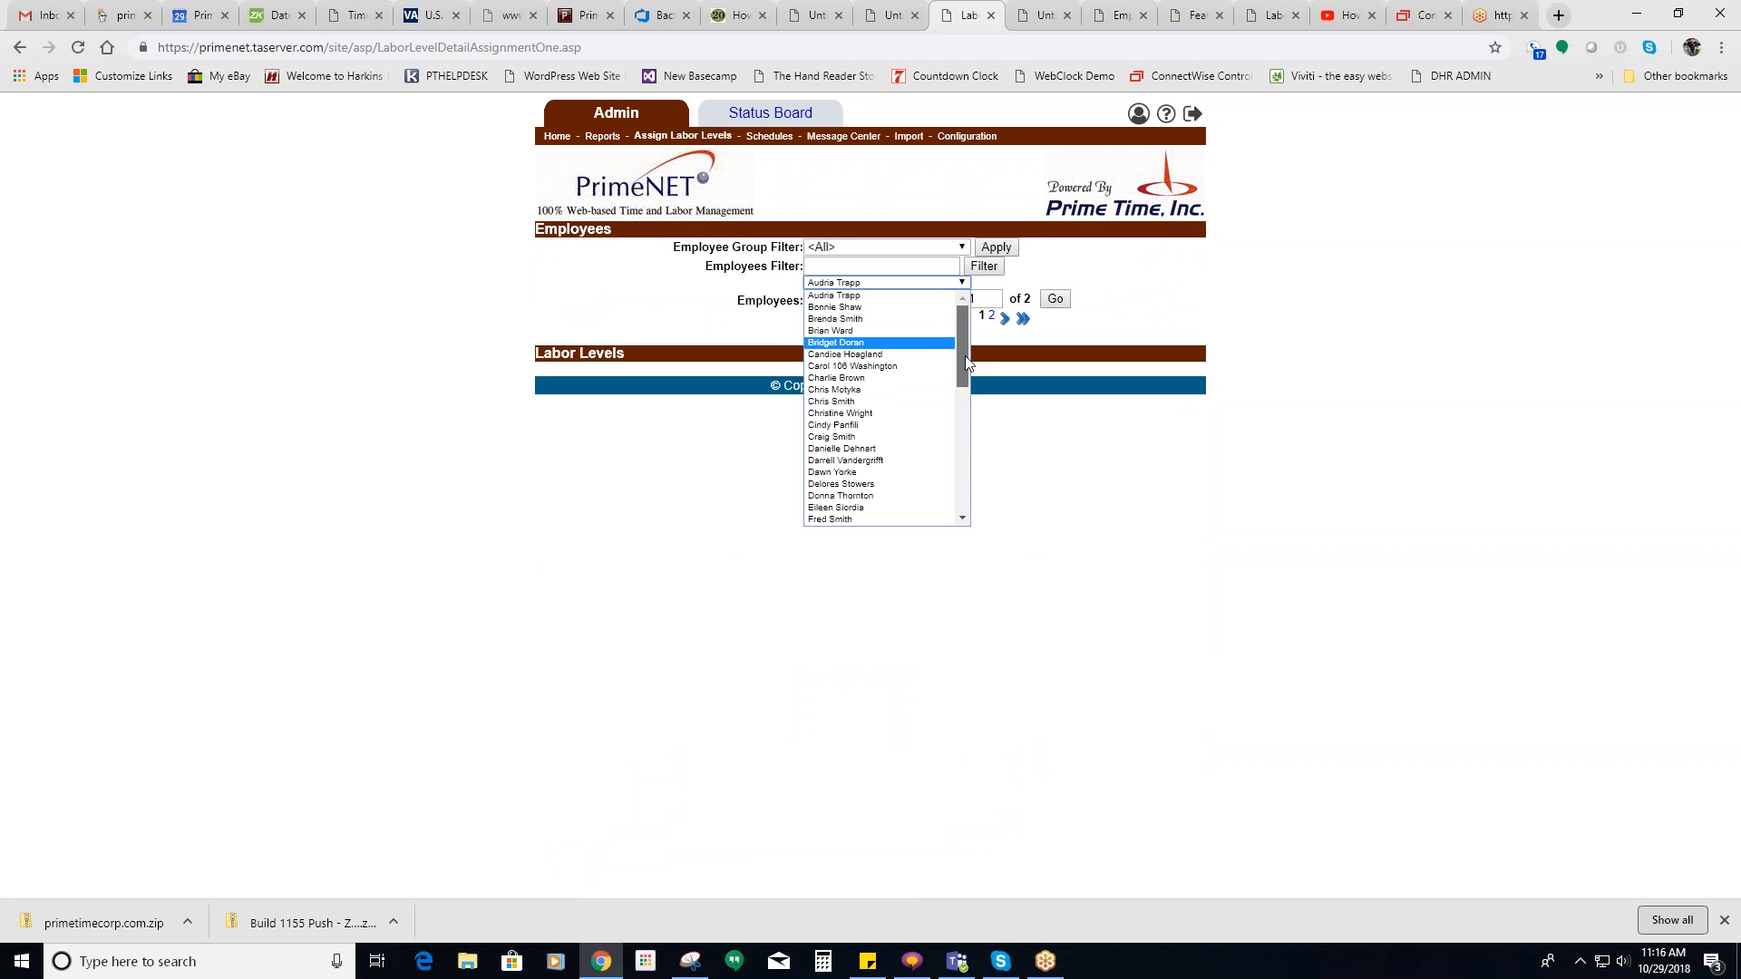
click(916, 364)
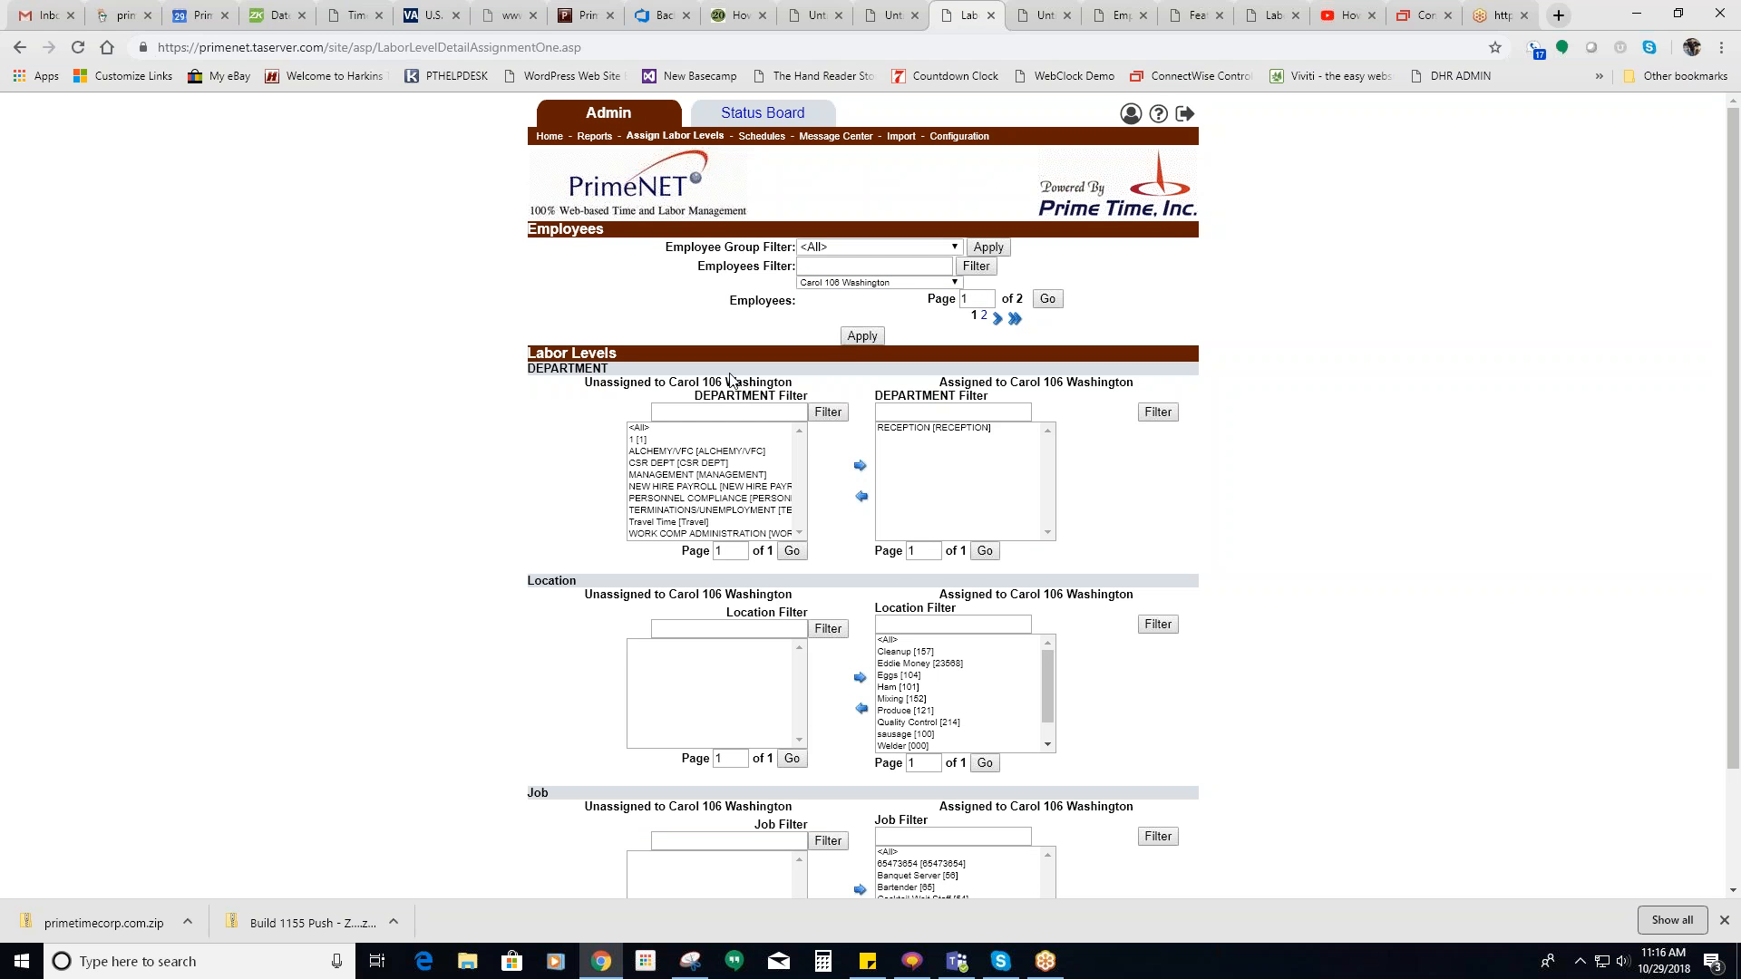
Step: Review the departments, locations and jobs assigned to the selected employee
scroll(627, 615, down, 1)
scroll(658, 609, down, 1)
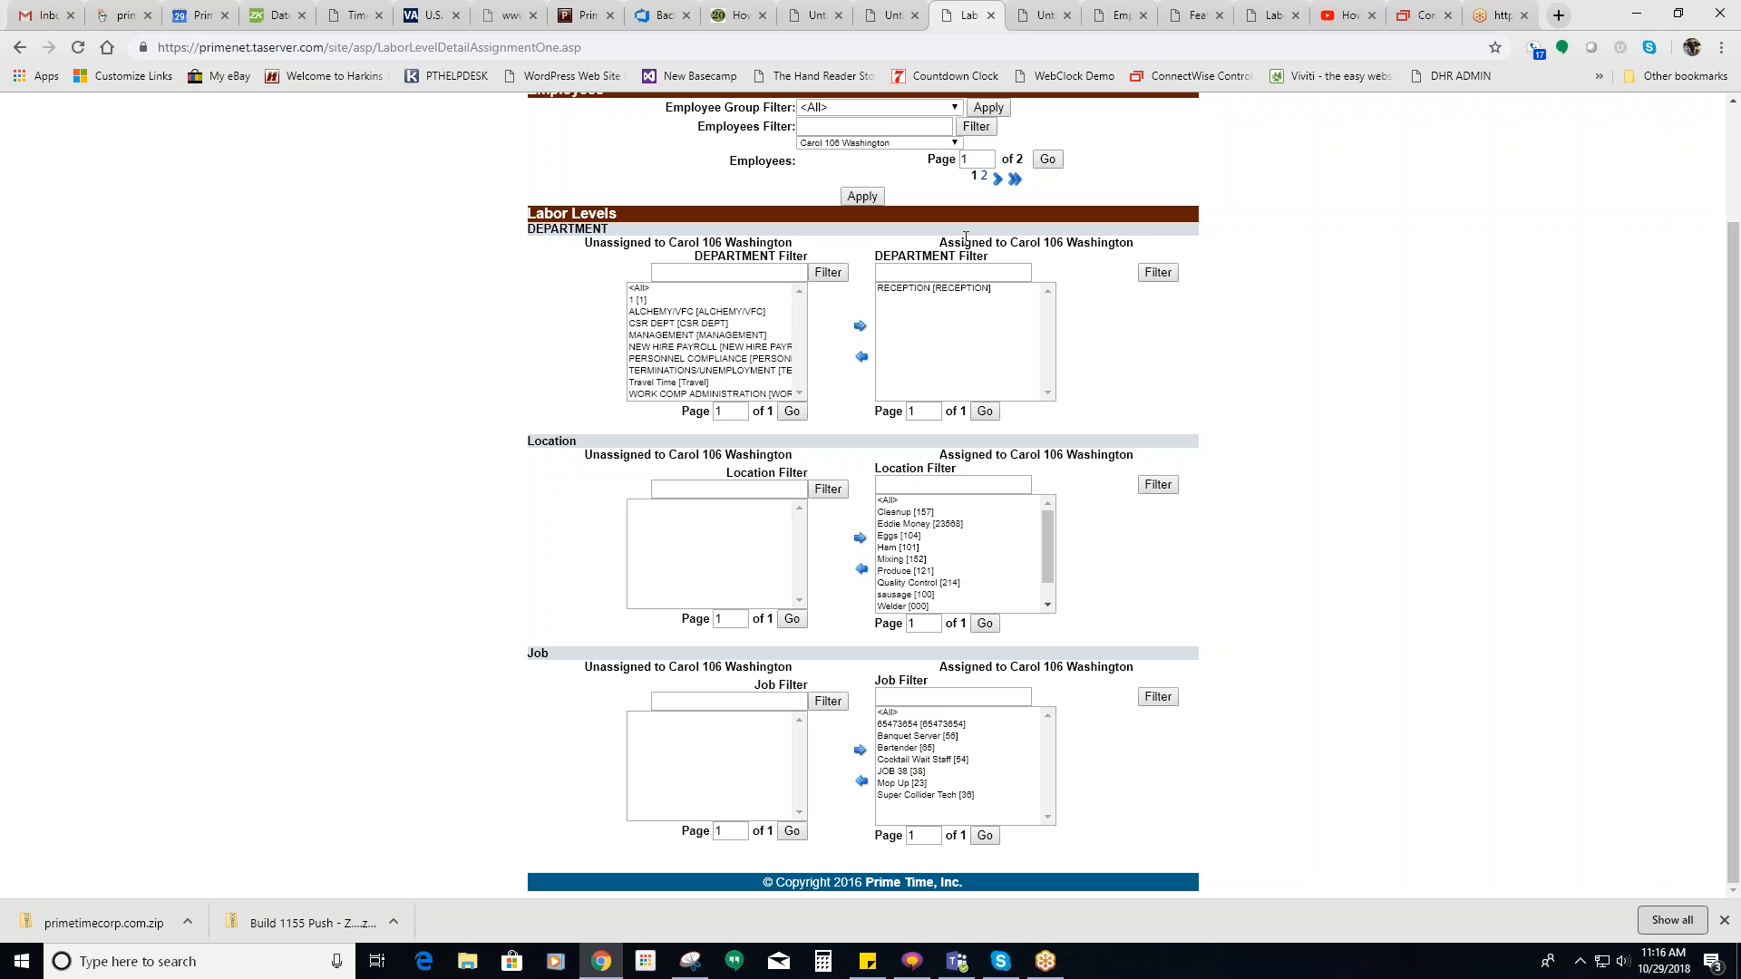
click(906, 499)
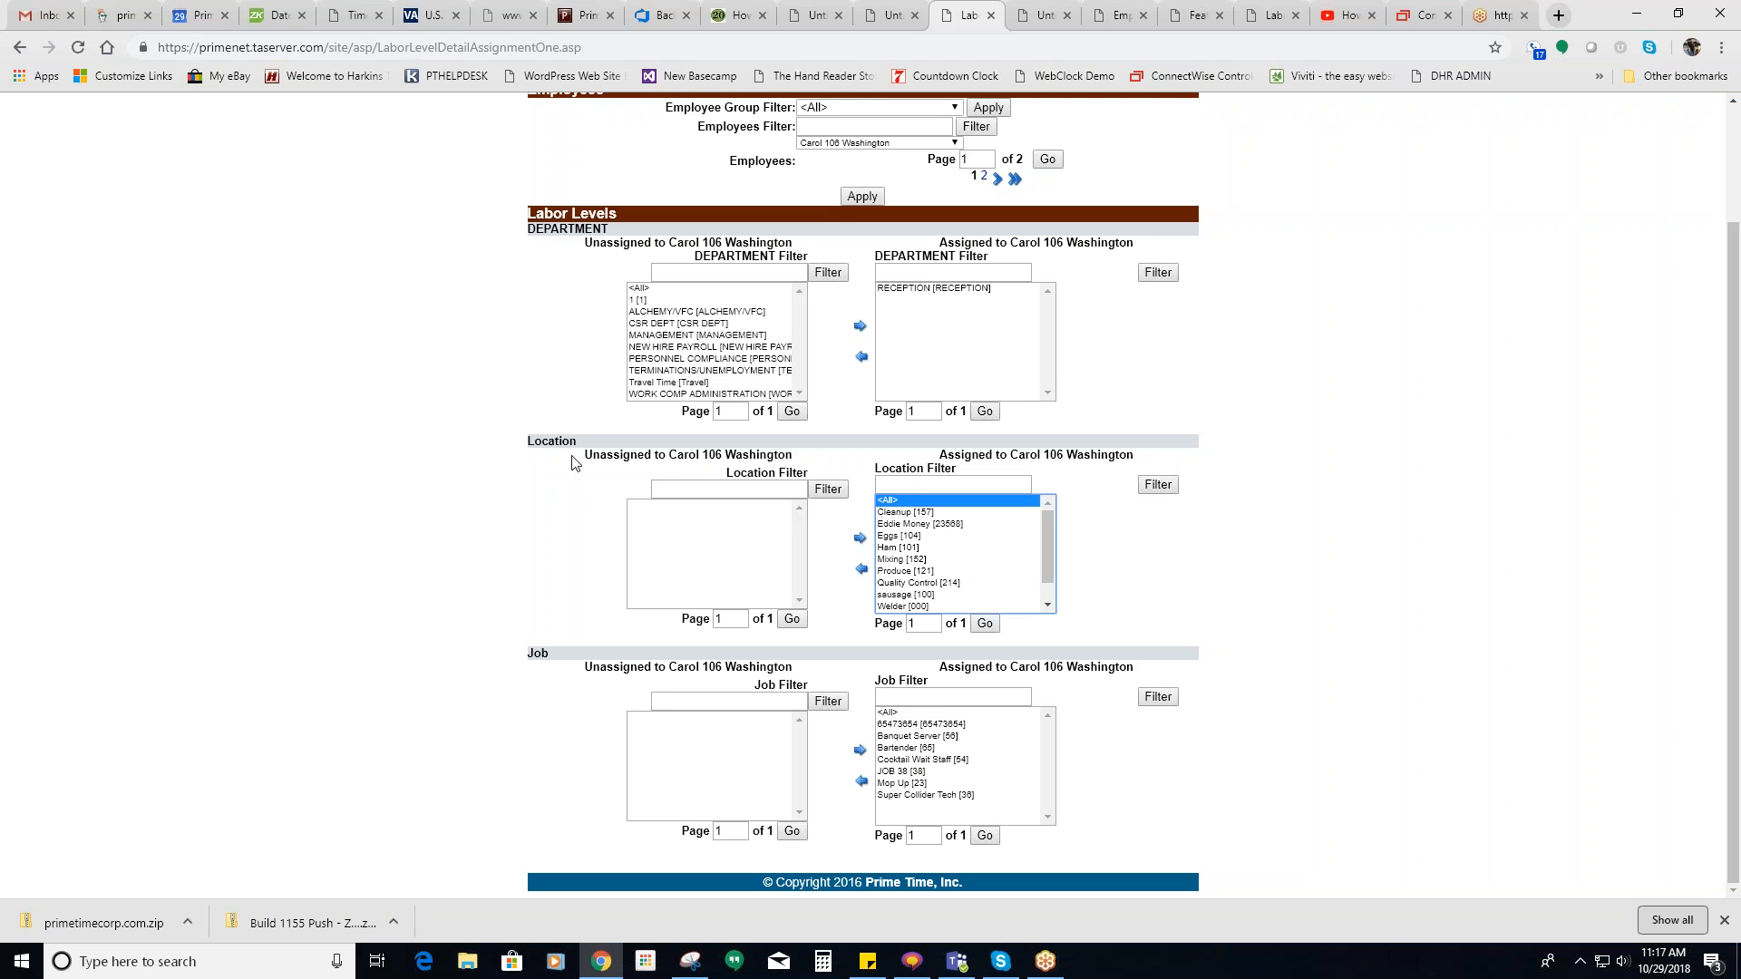
click(896, 715)
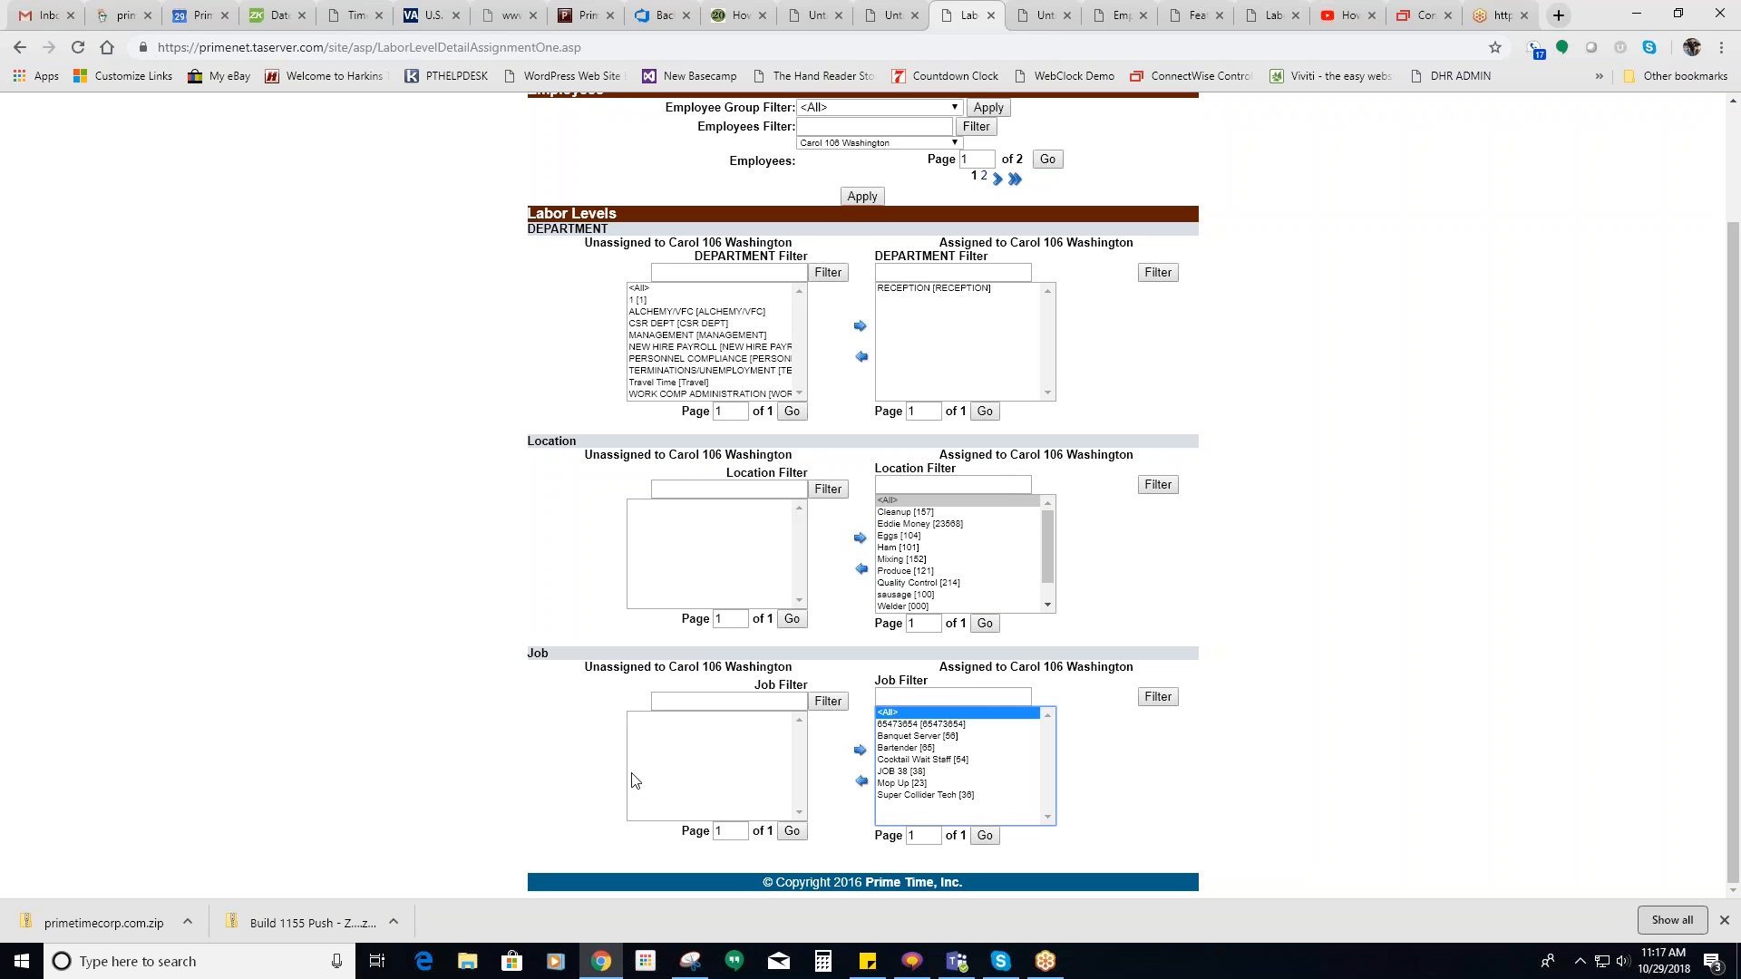
click(916, 289)
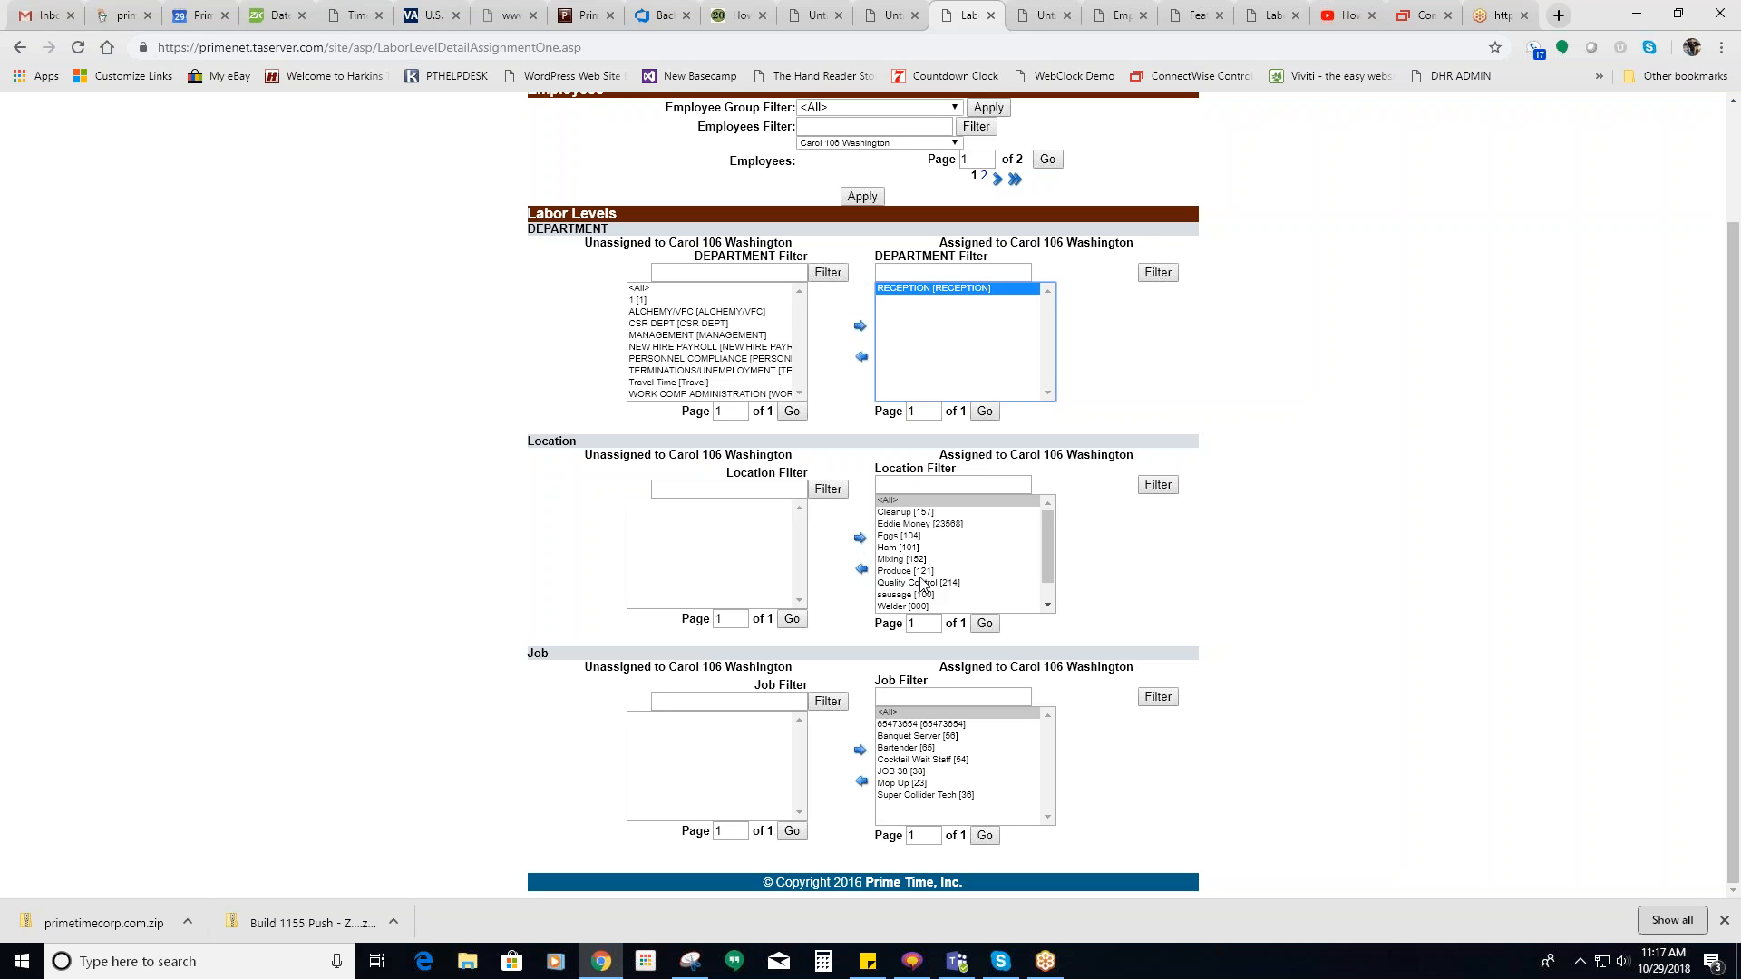
Step: Assign the Travel Time [Travel] department to the employee and apply the assignment
click(701, 385)
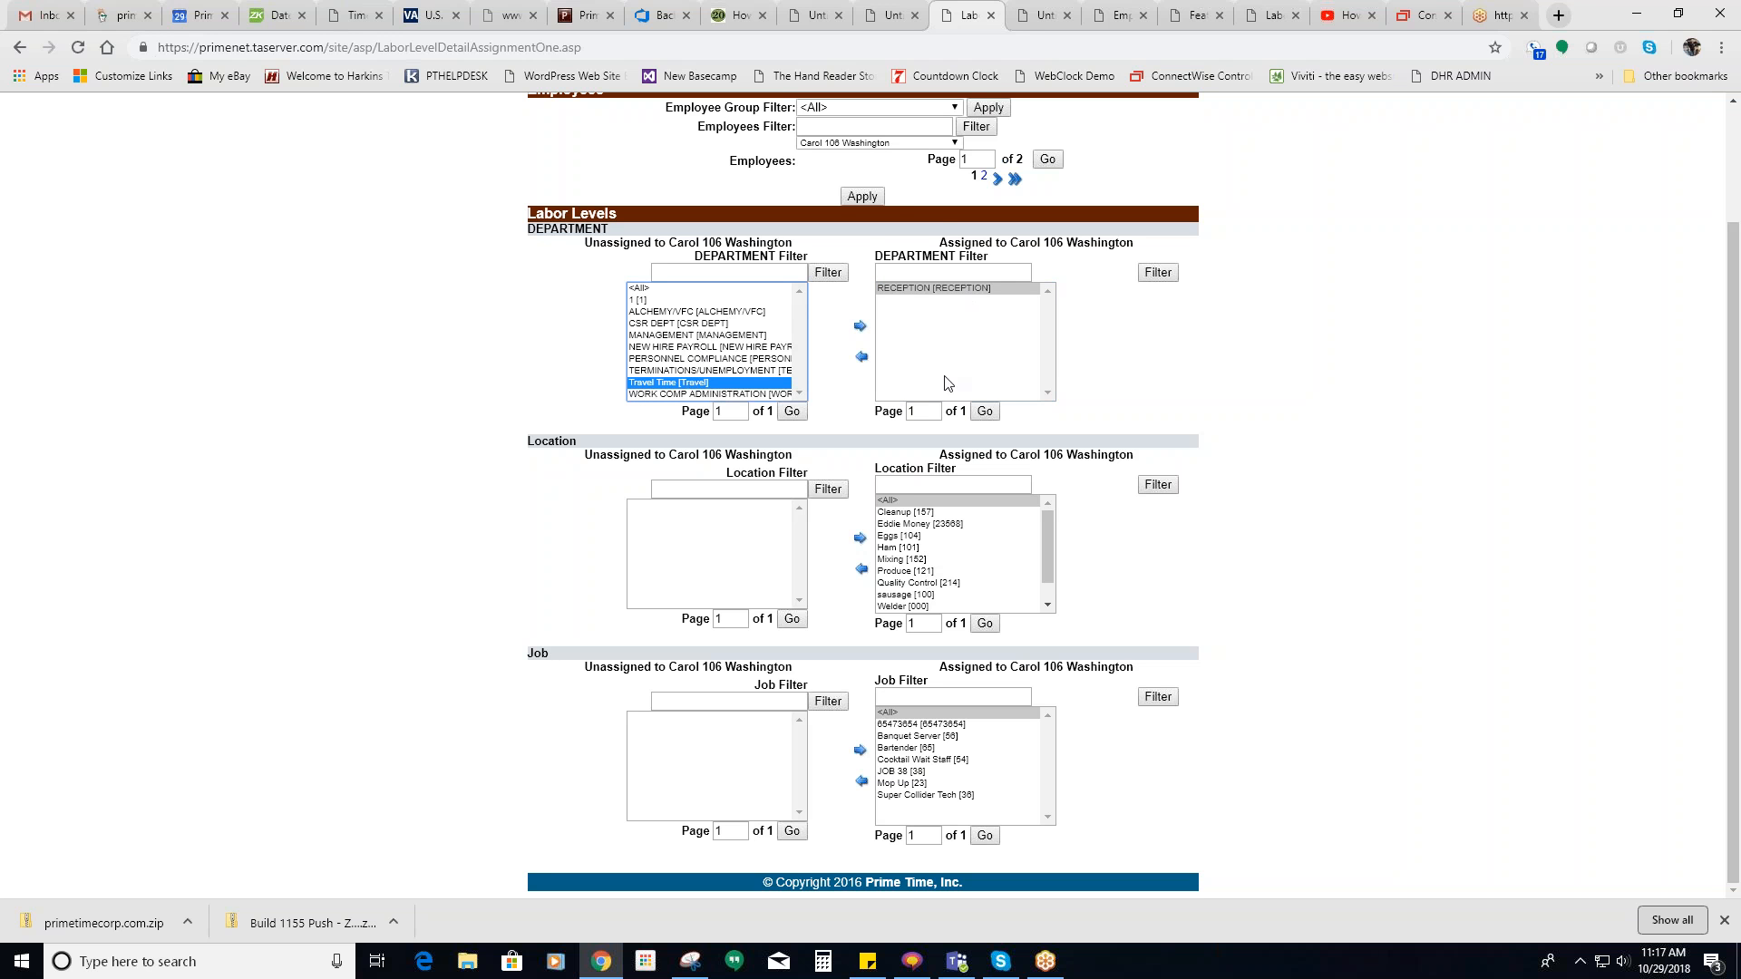
click(861, 333)
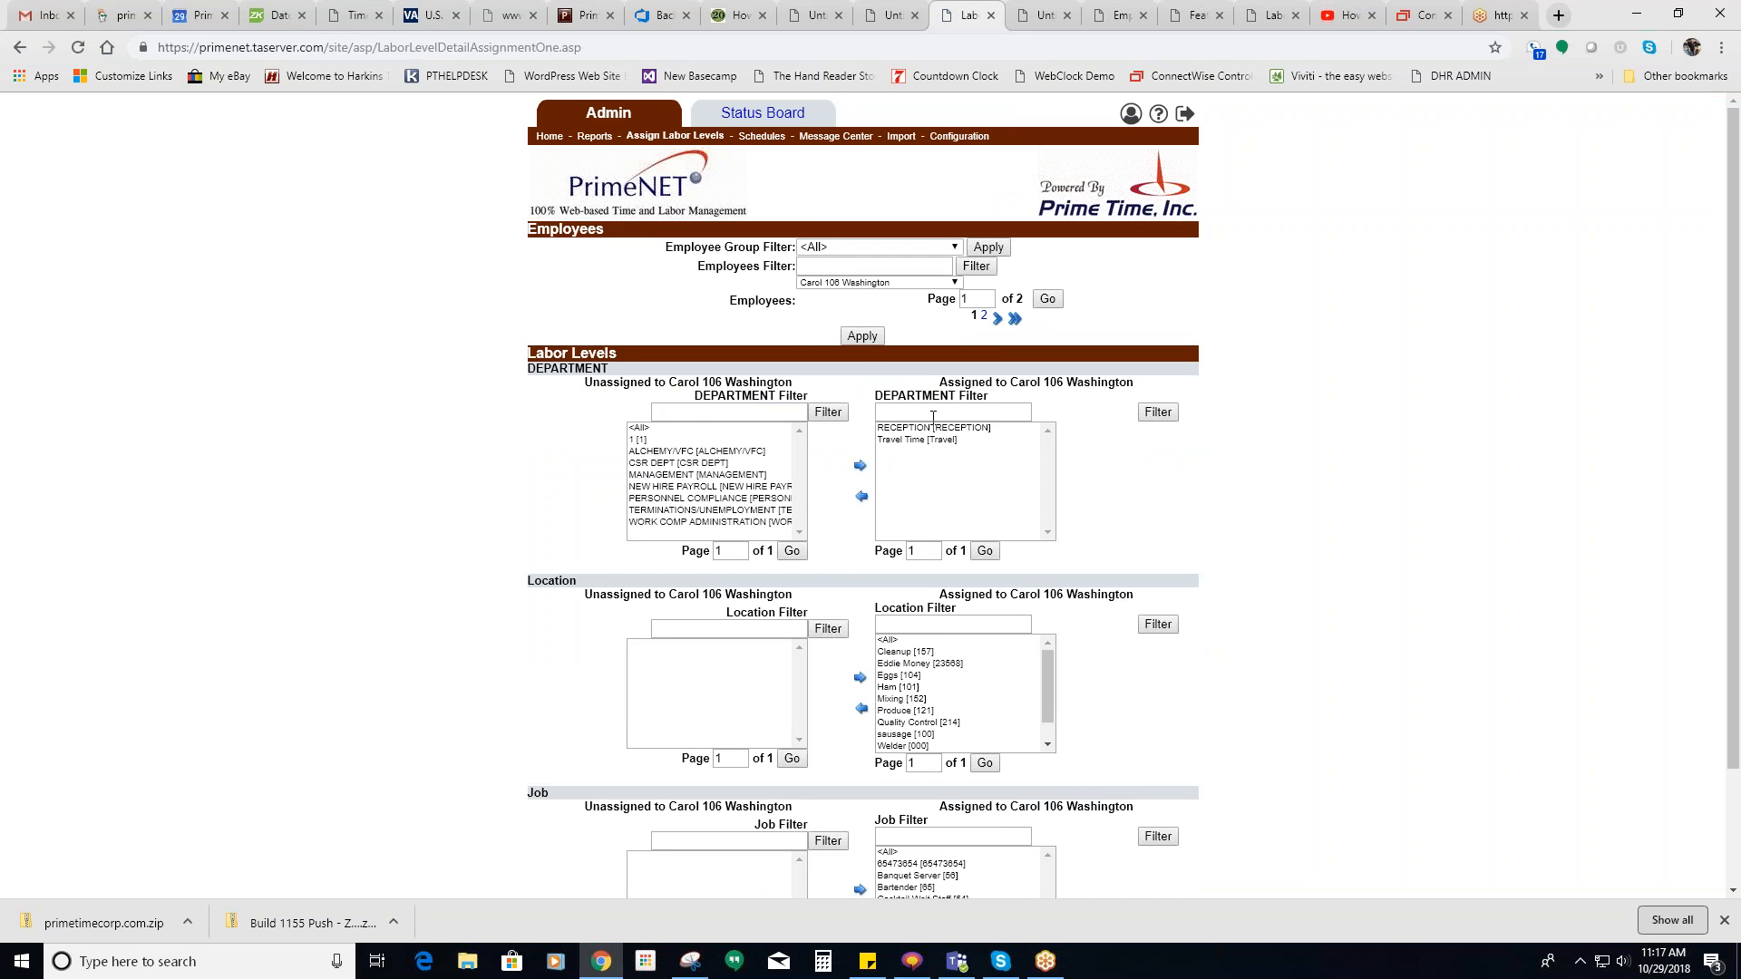
click(907, 441)
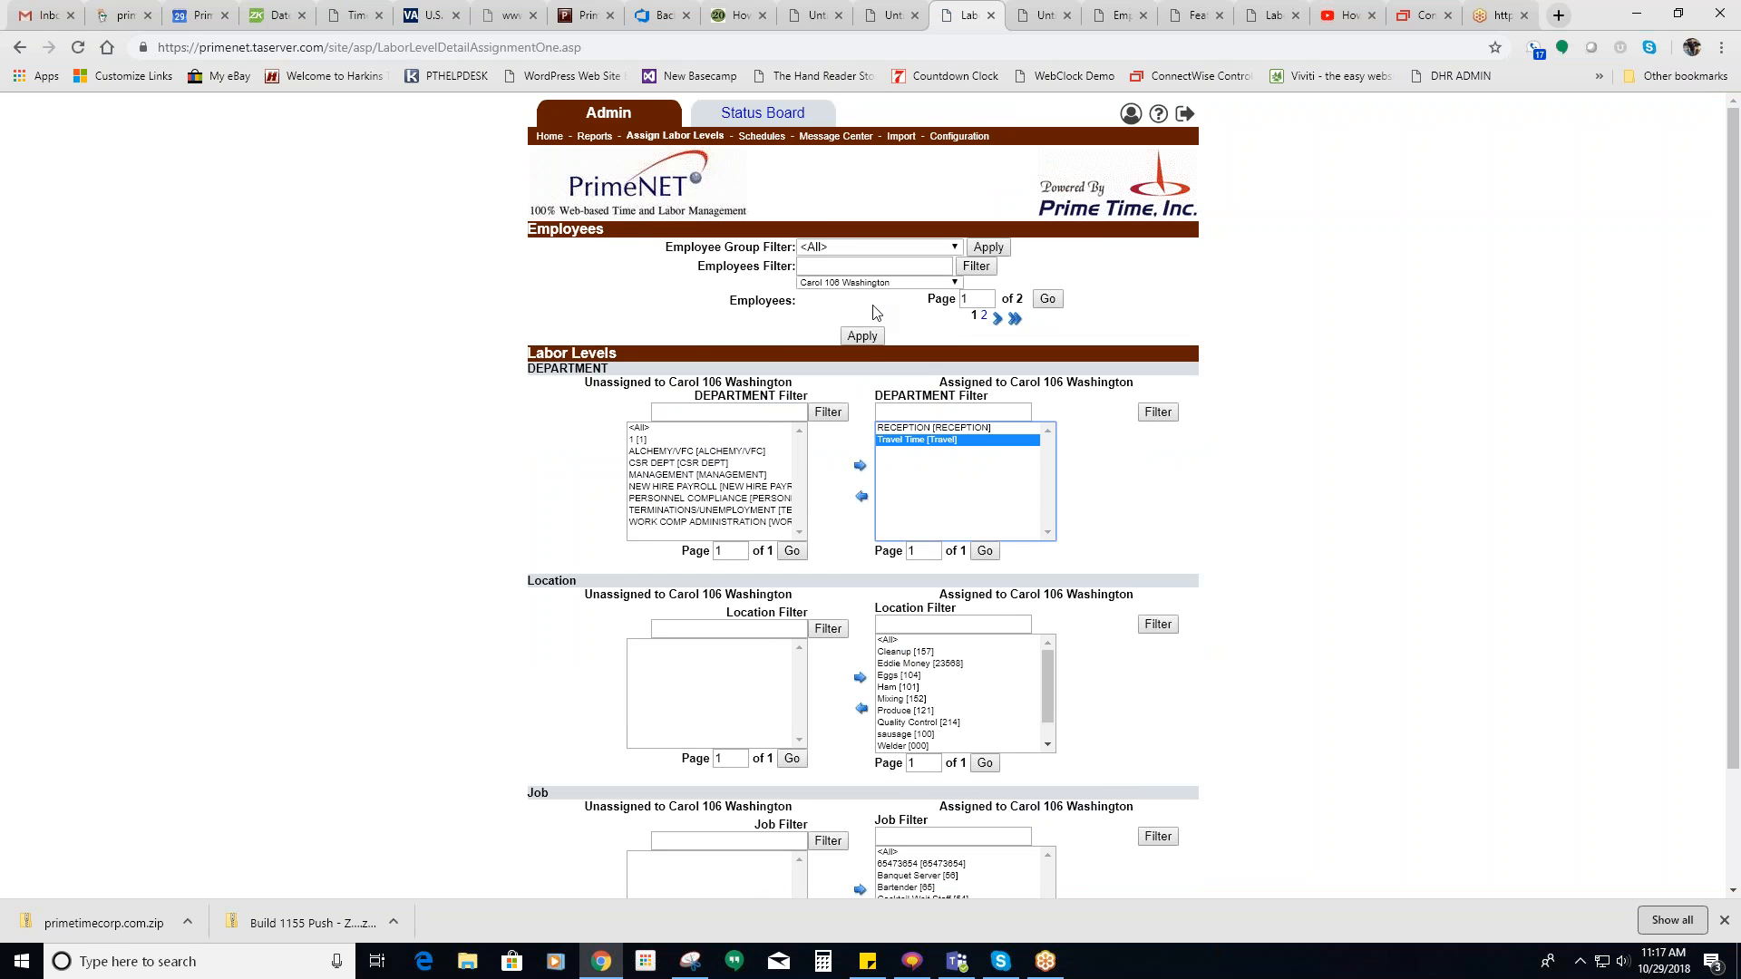
click(862, 336)
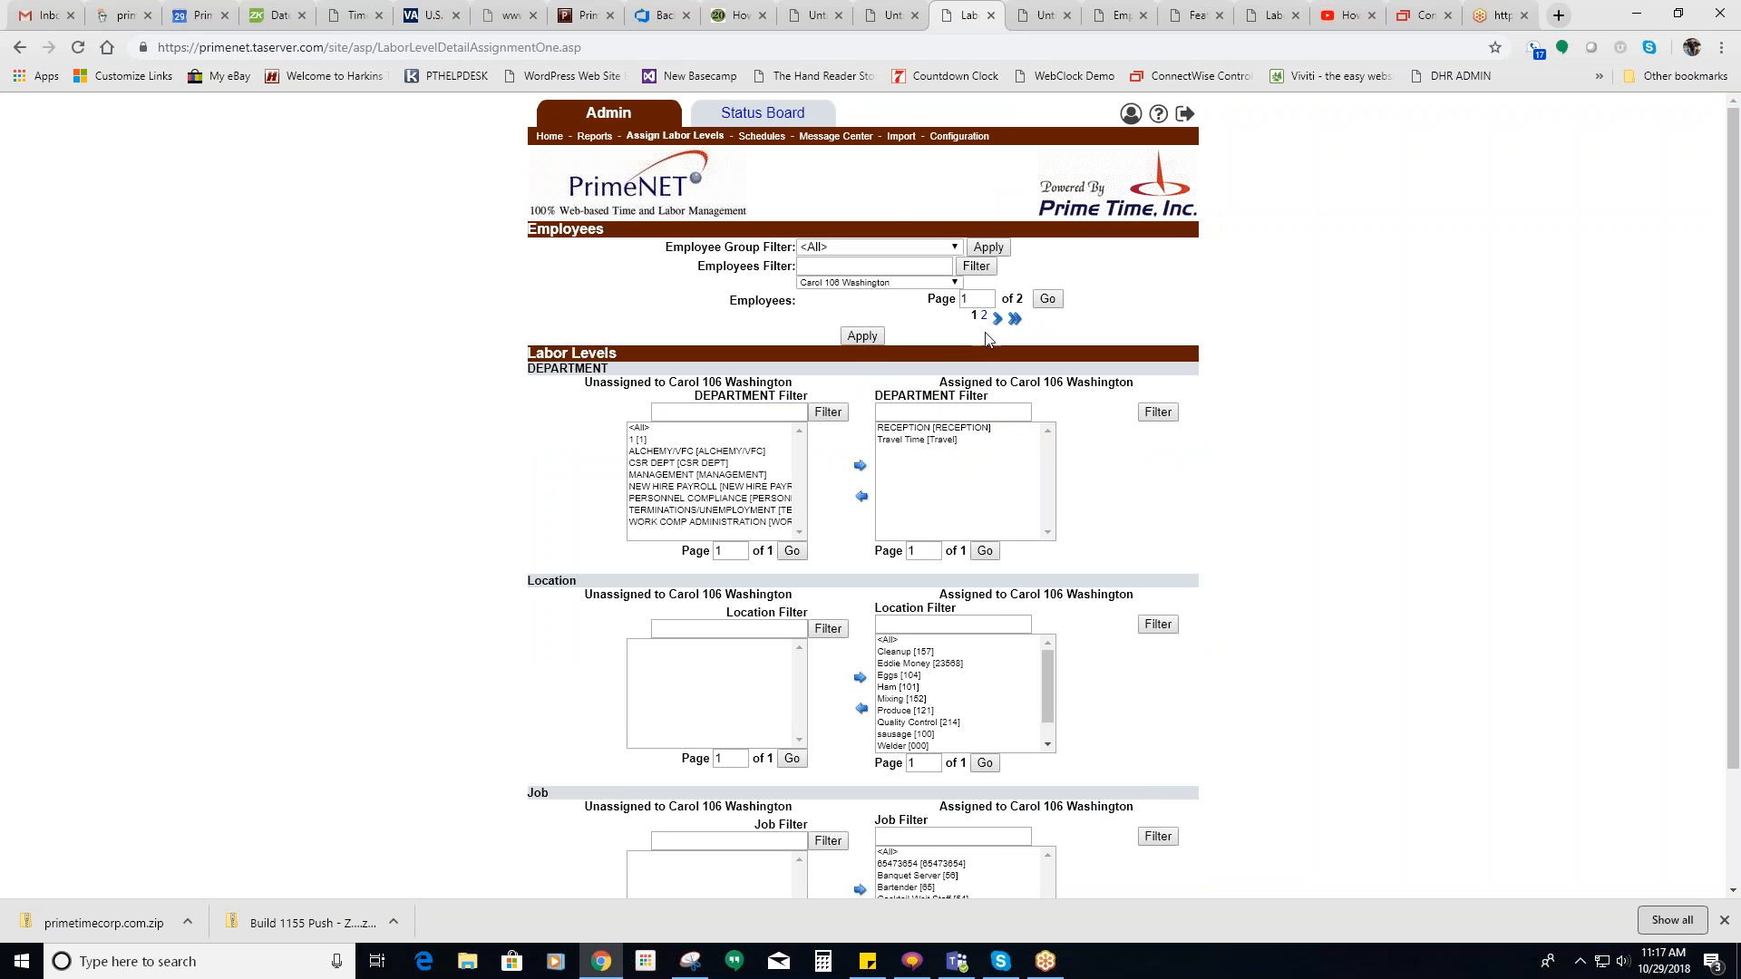
Step: Return to the employee's time sheet and check the 6/12/2018 shift's labor level choices for Travel Time, leaving the shift as it is
click(546, 139)
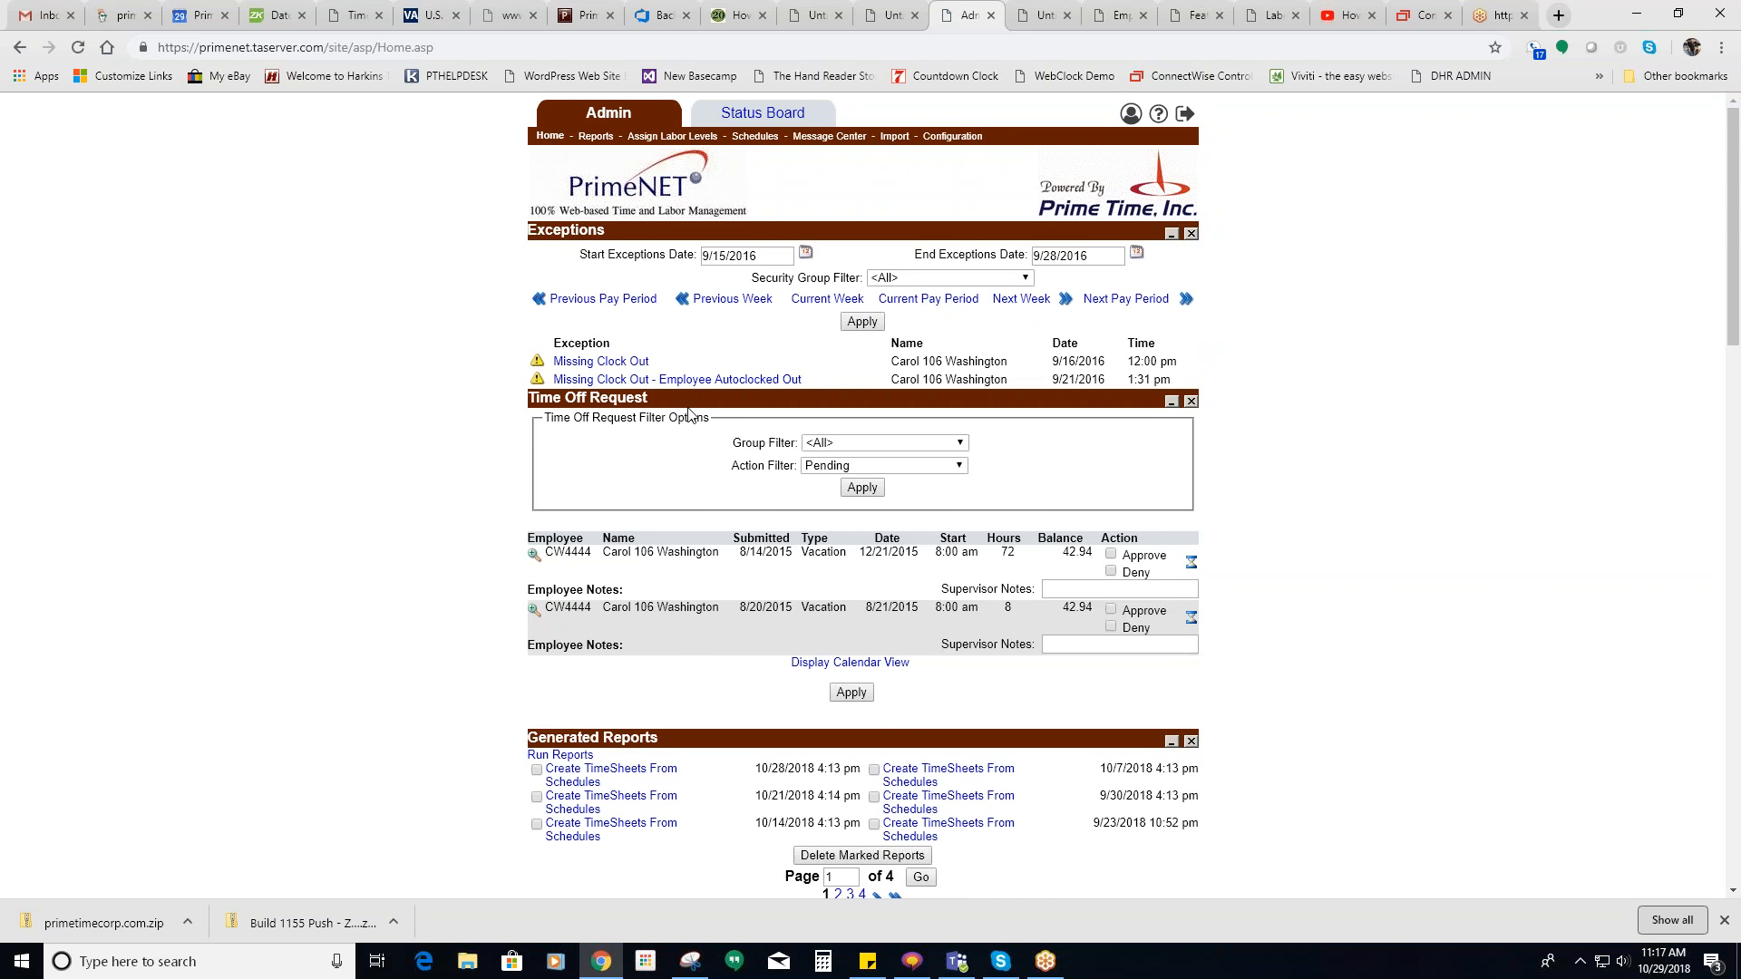
scroll(571, 816, down, 6)
scroll(759, 655, down, 11)
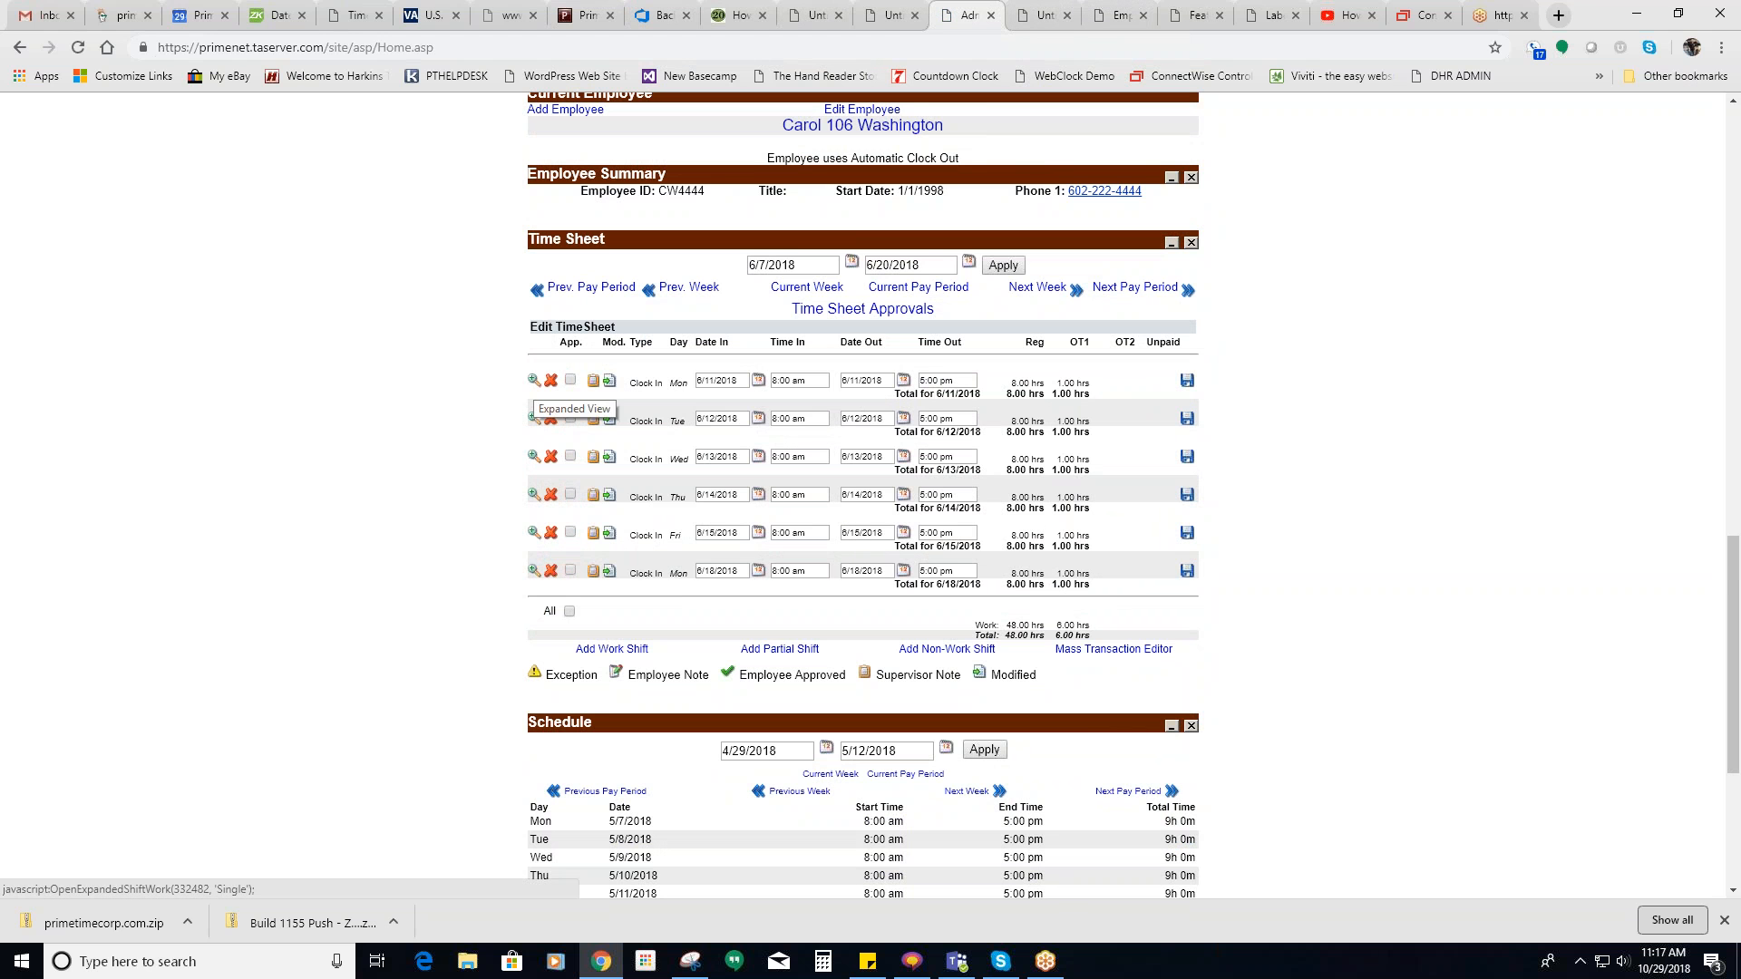
click(533, 420)
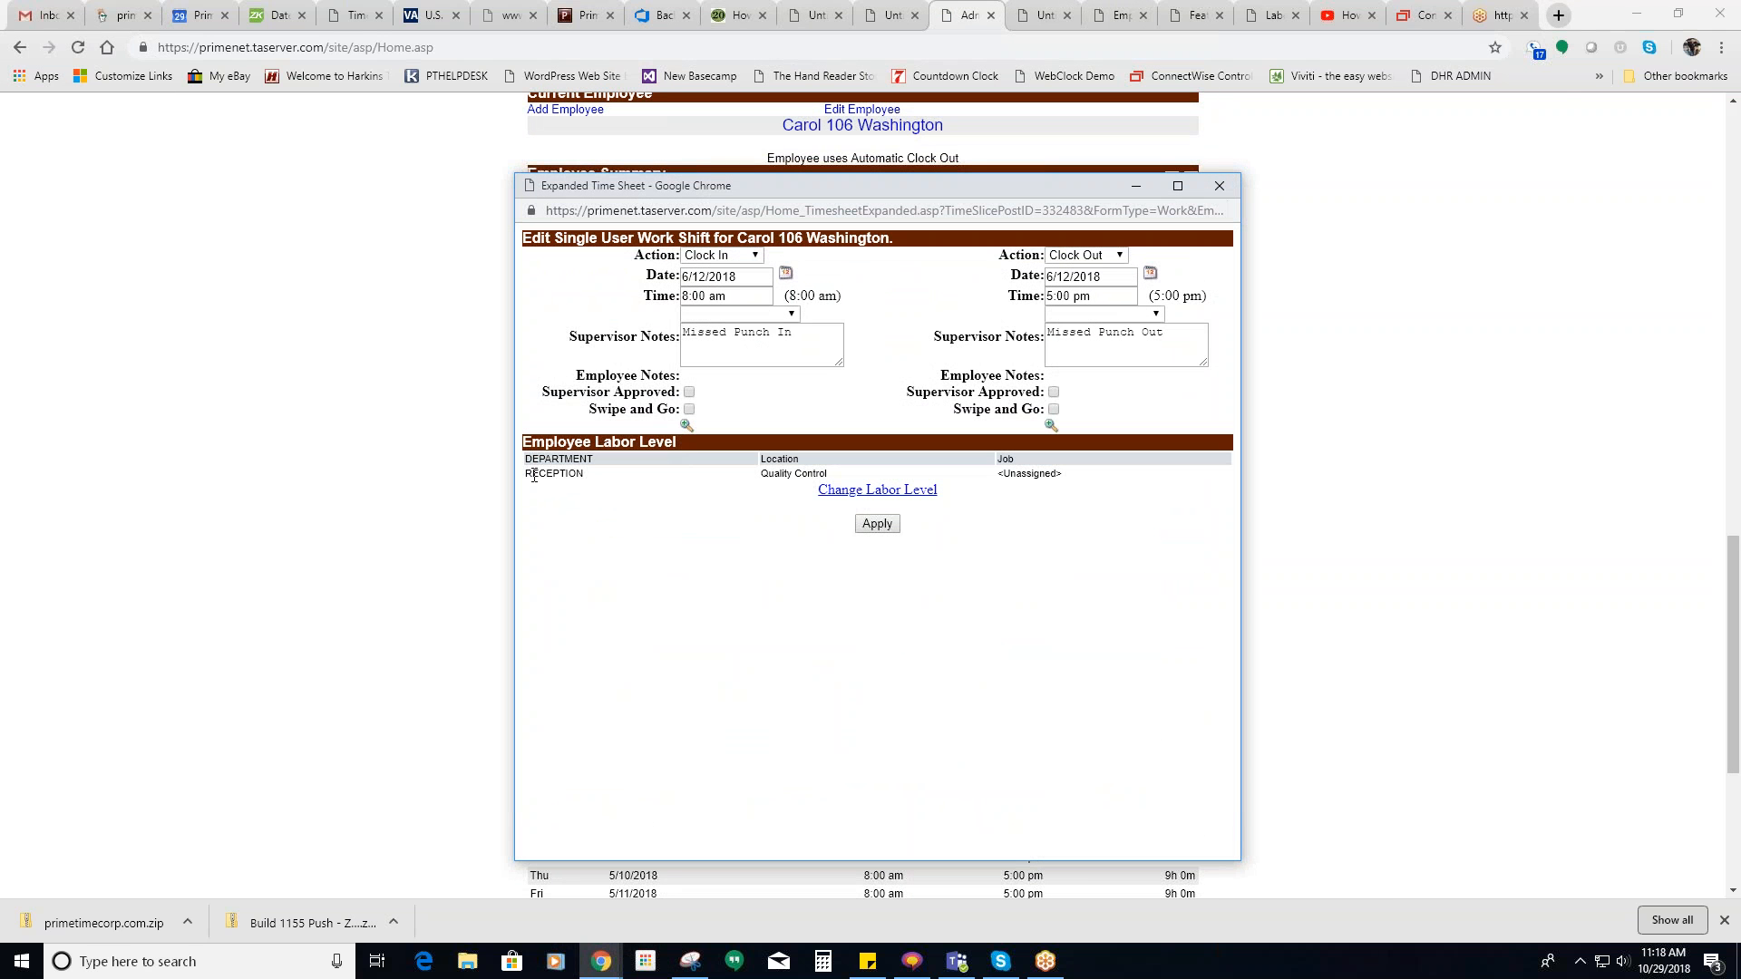
click(862, 491)
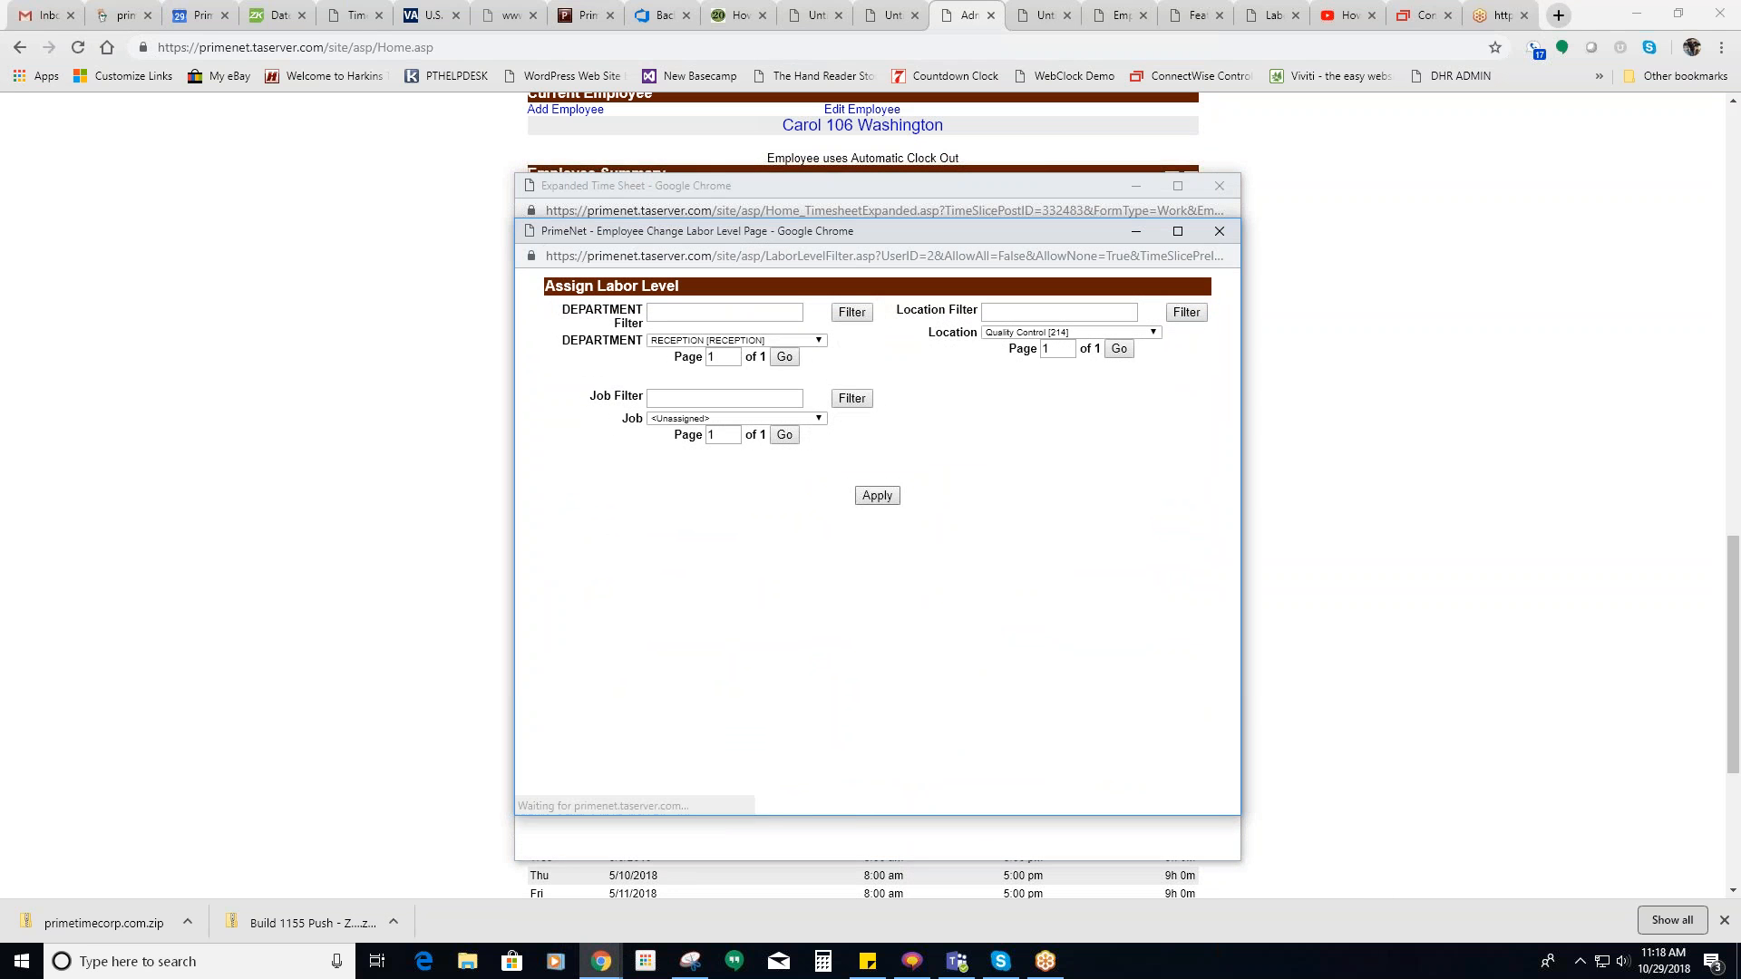
click(811, 342)
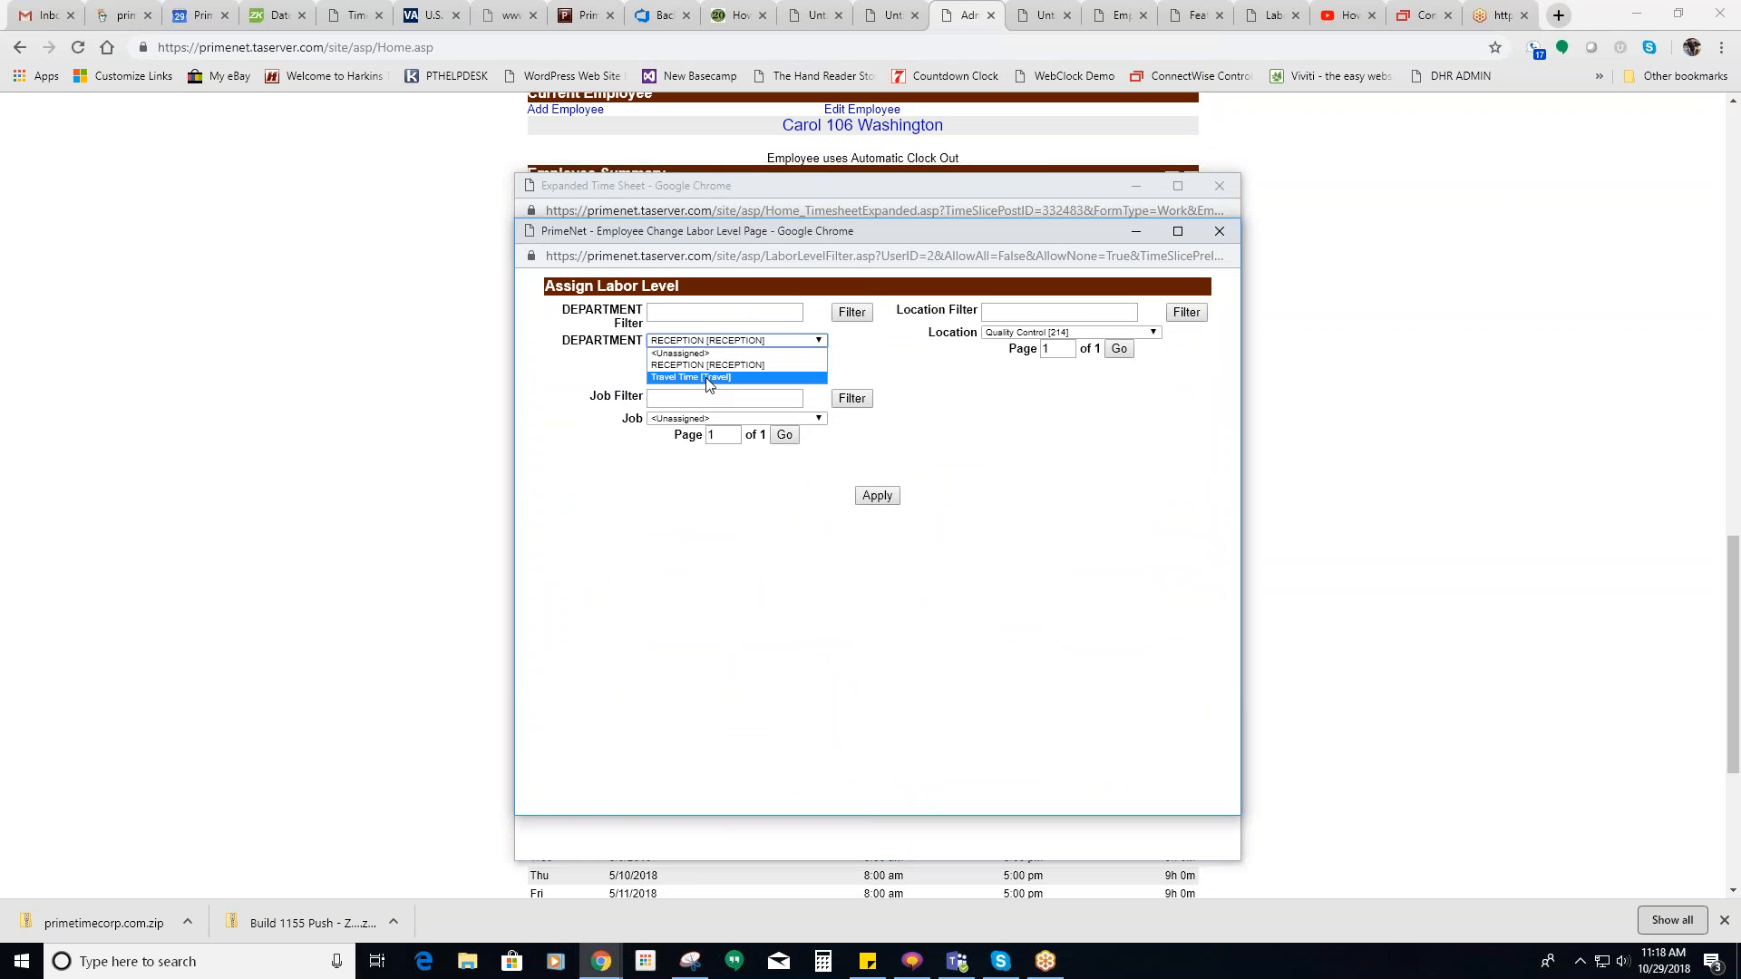
click(1060, 533)
click(1220, 232)
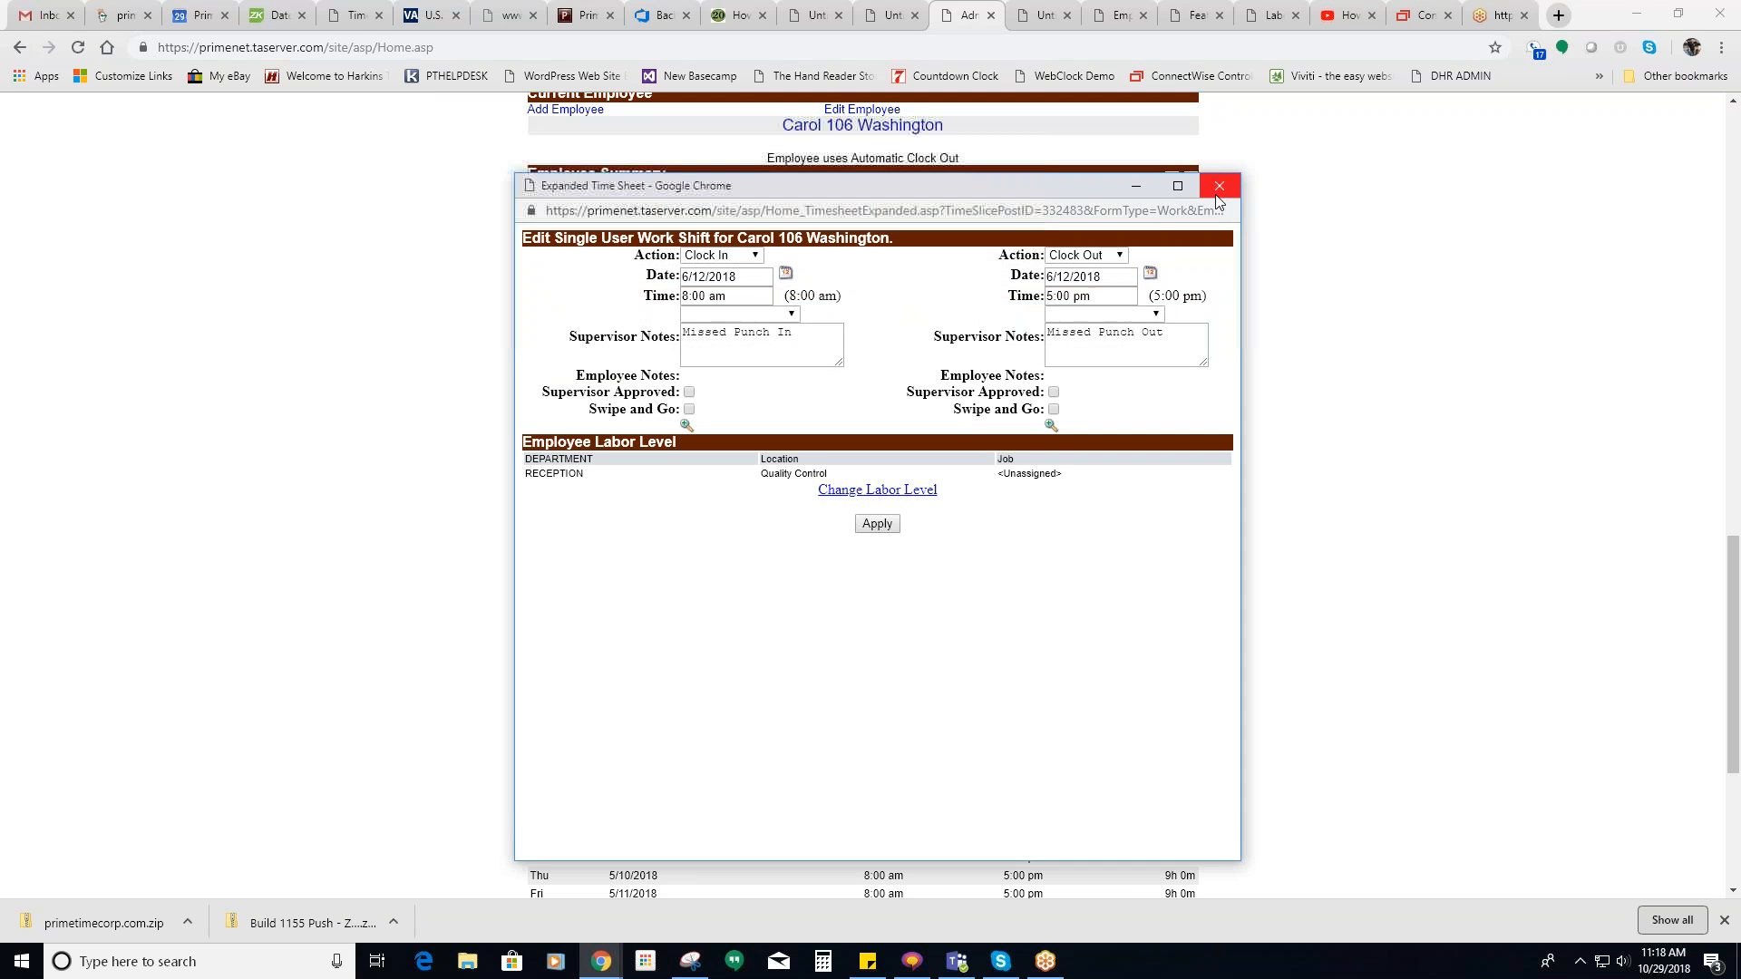
click(1215, 191)
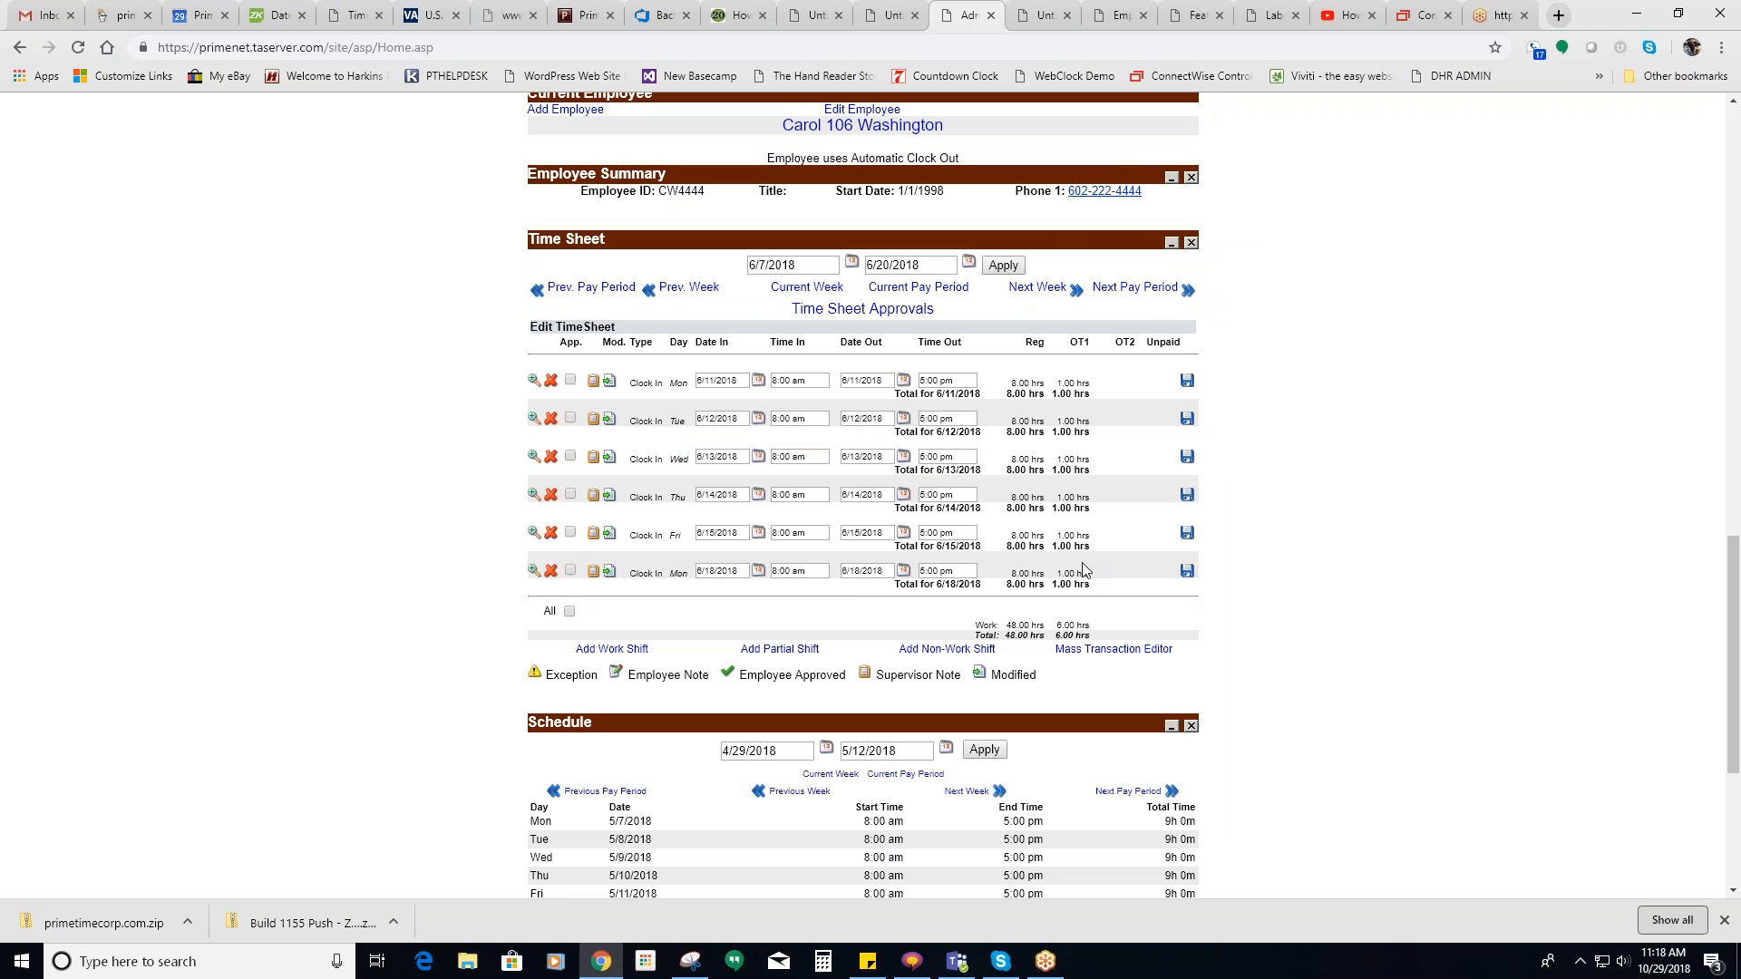
Step: Open the configuration page for assigning labor levels to multiple employees
scroll(1079, 548, up, 15)
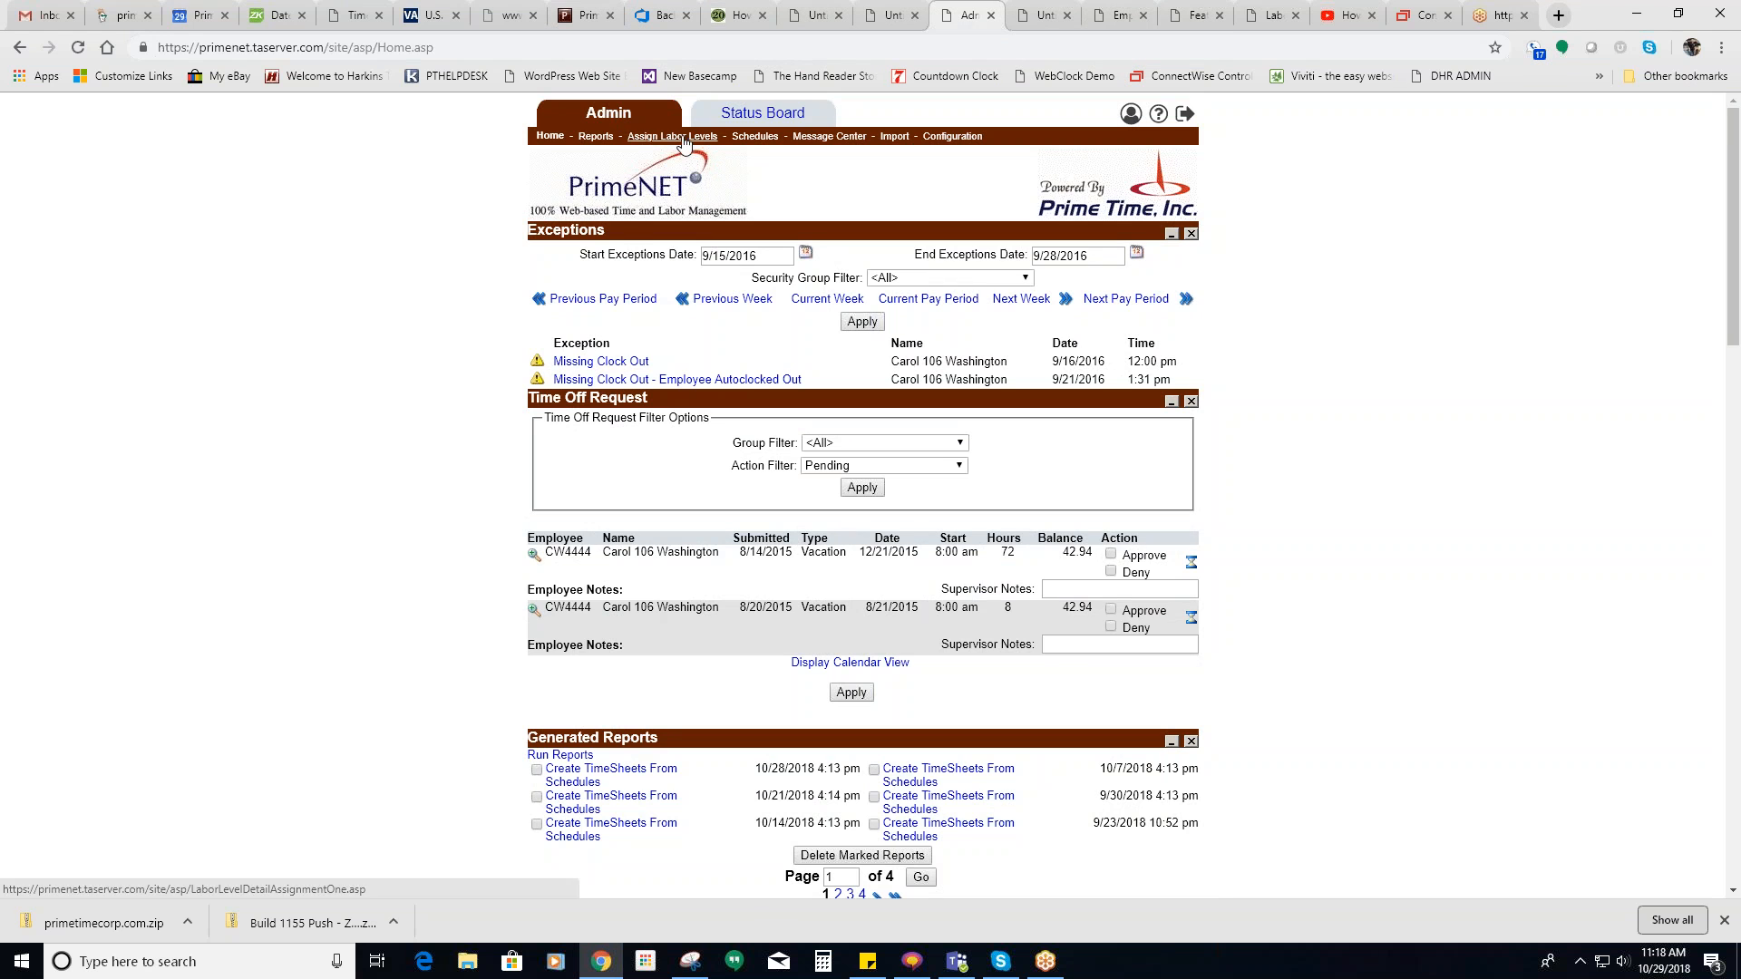
scroll(1057, 601, down, 12)
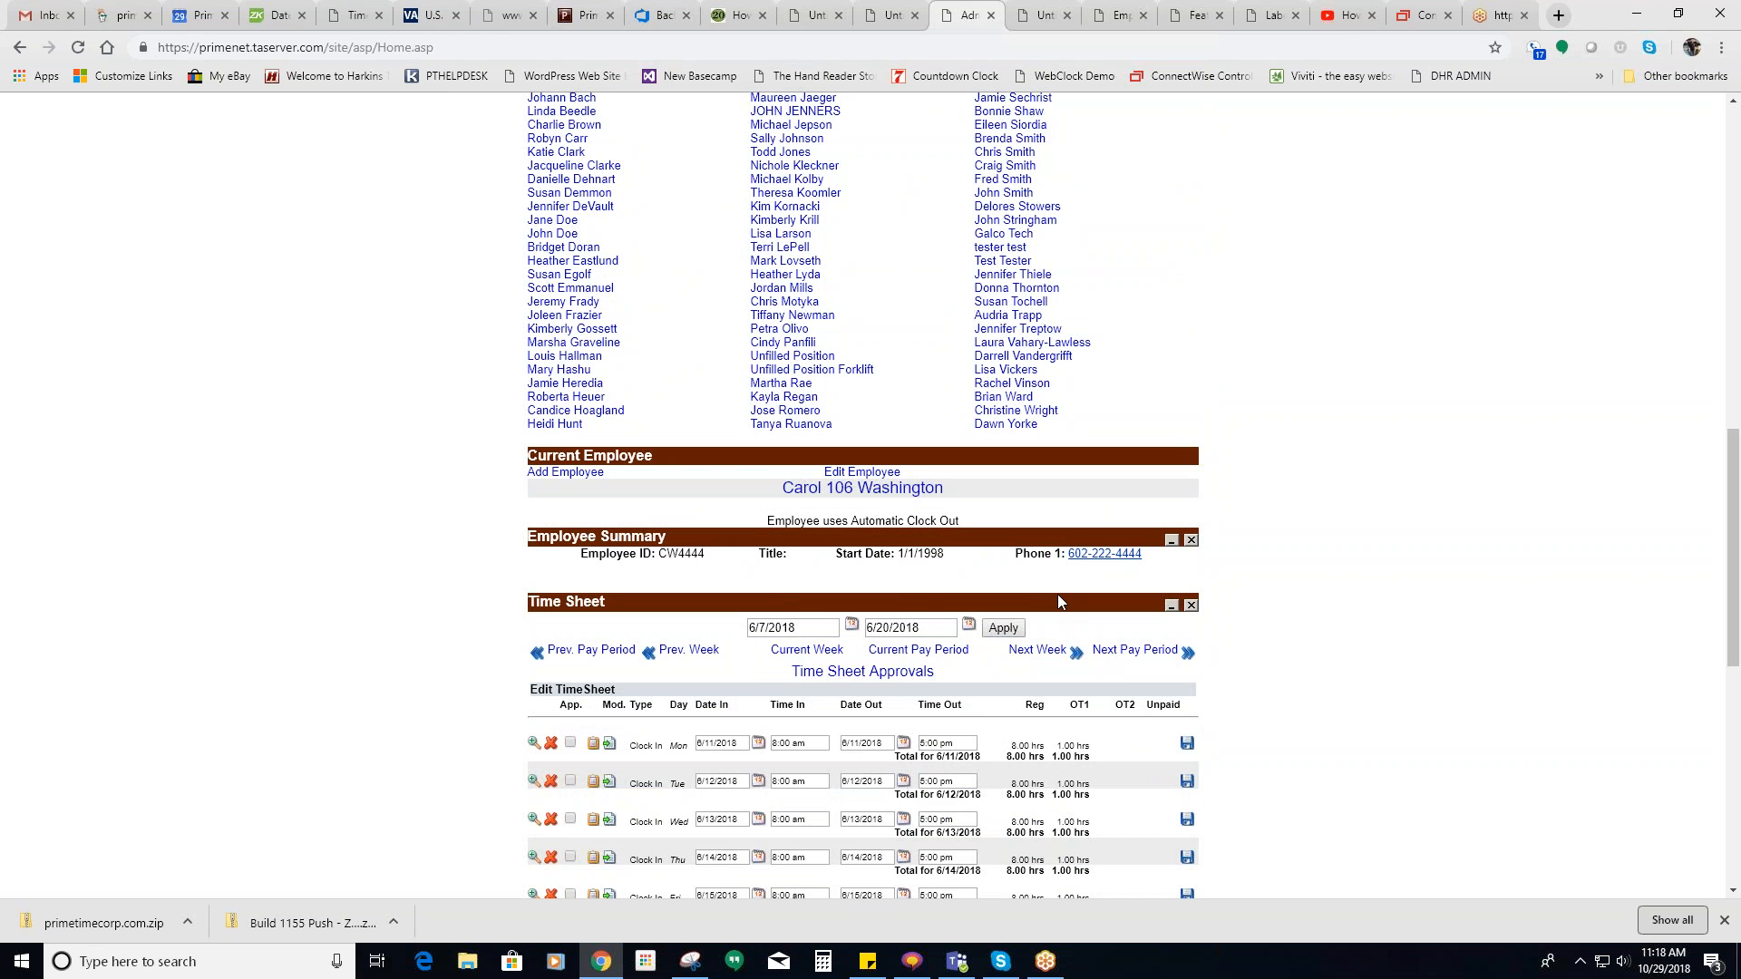
scroll(1058, 596, up, 12)
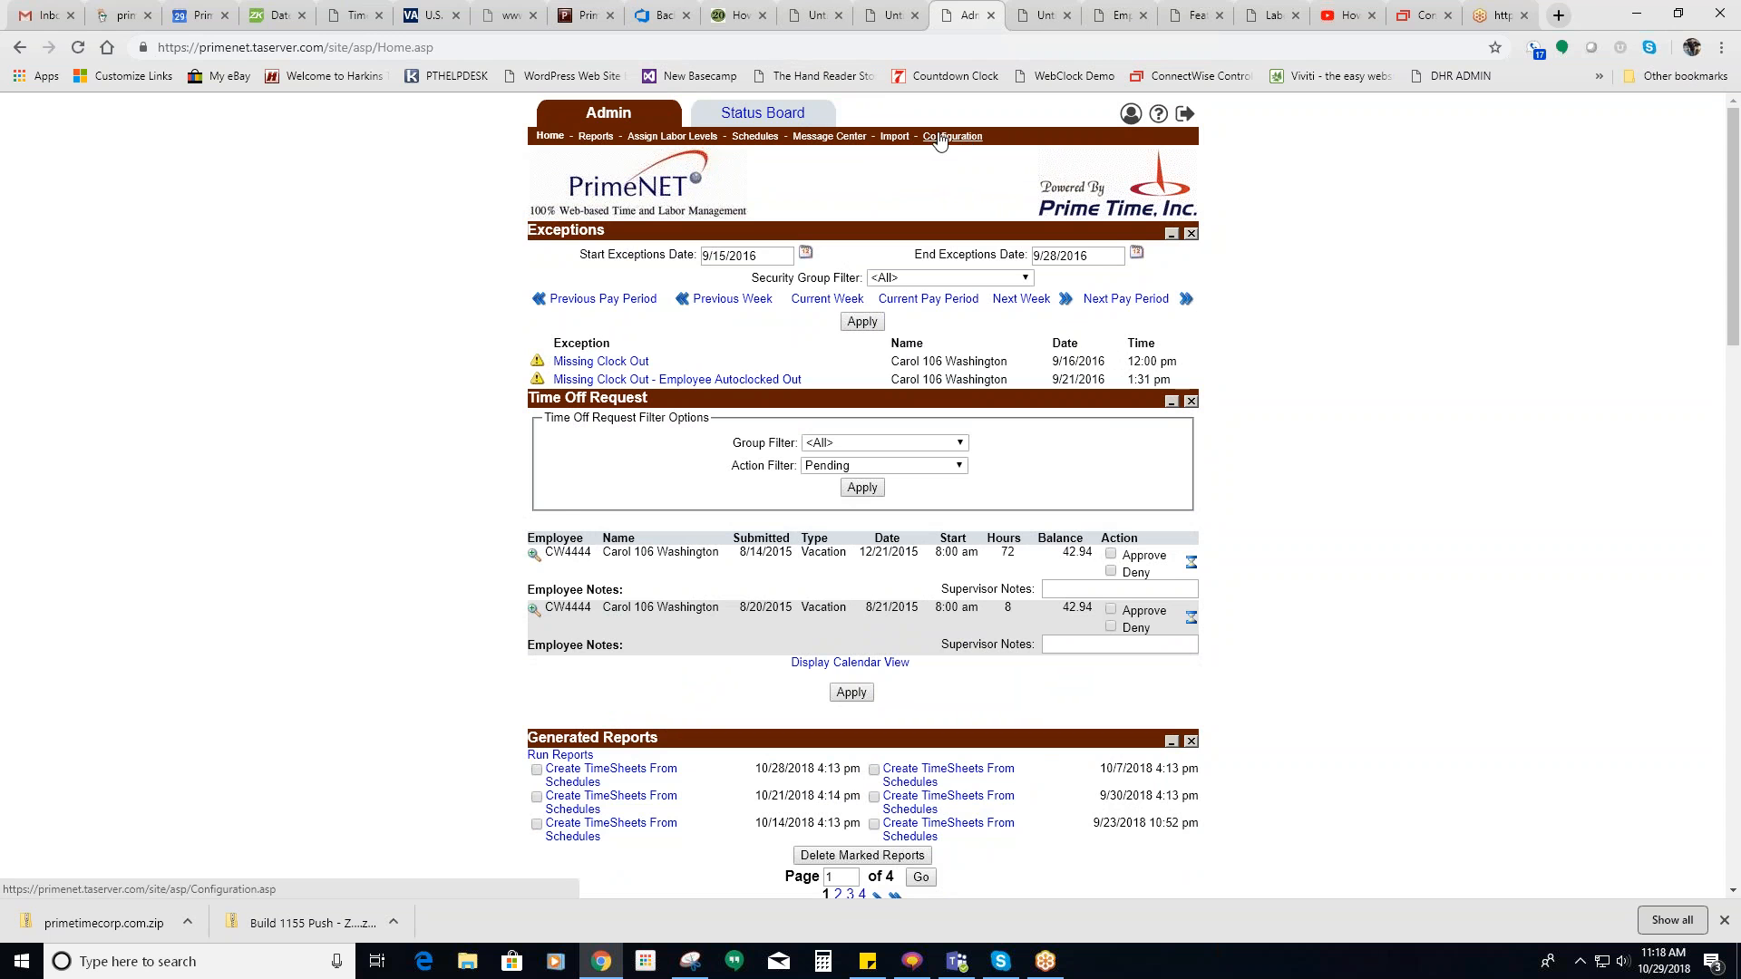
click(948, 141)
scroll(611, 880, down, 1)
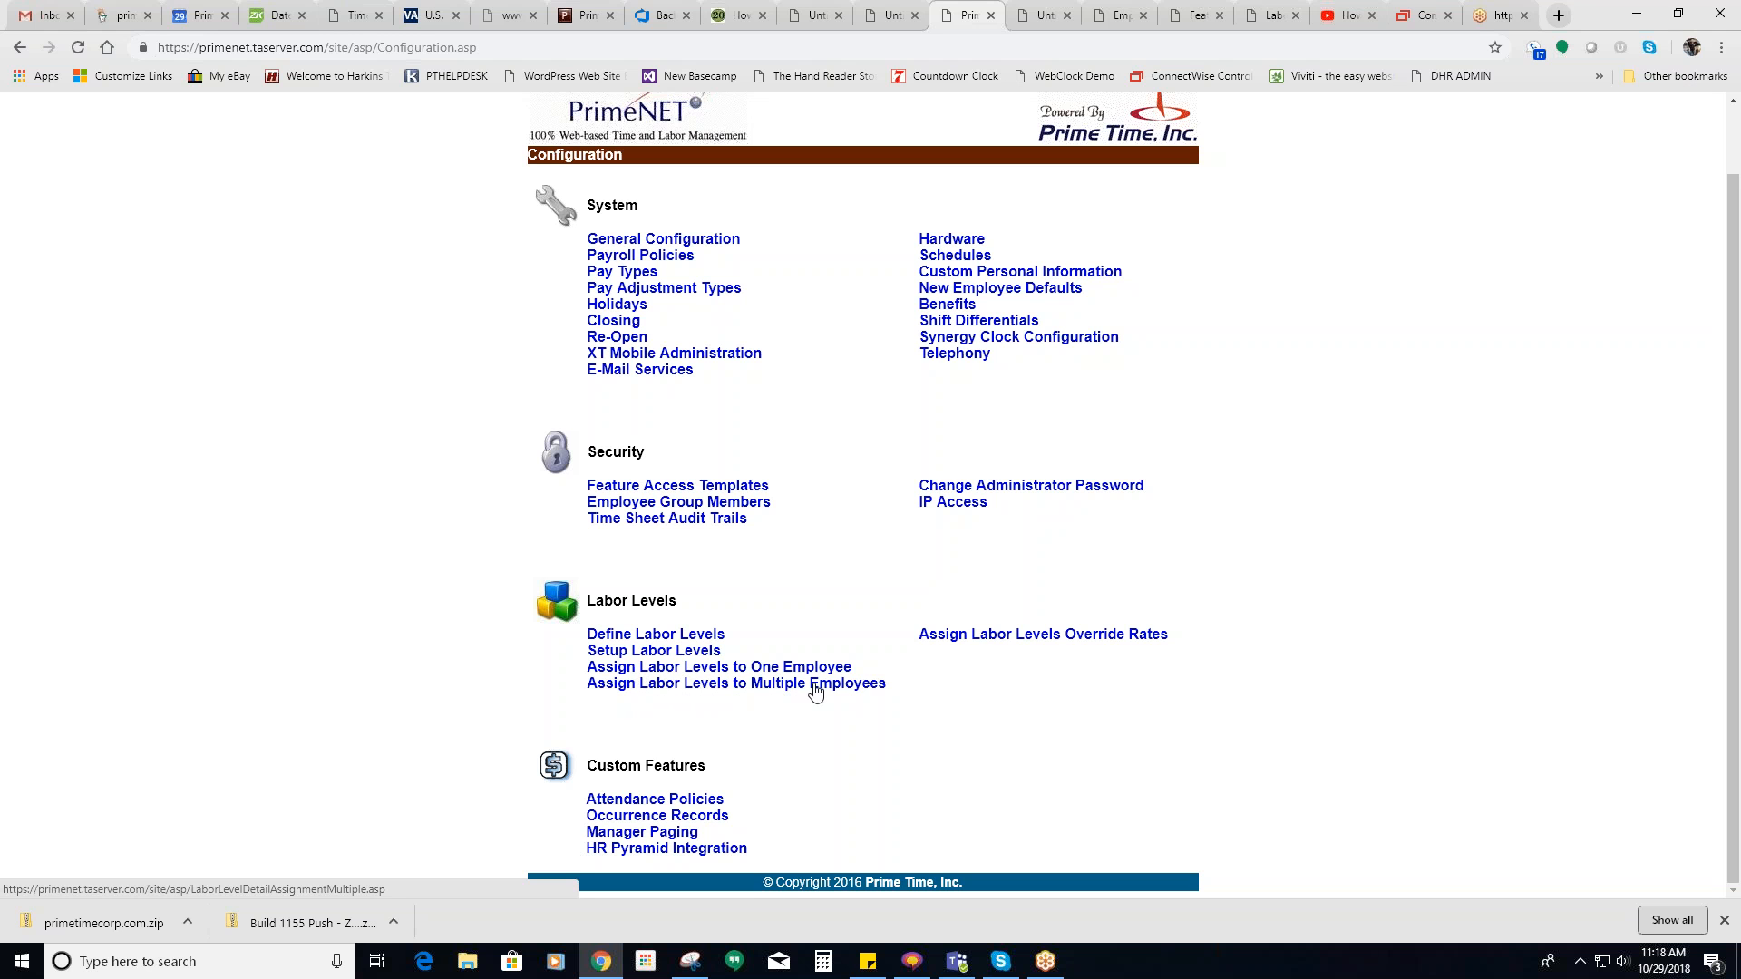
drag(855, 669, 587, 669)
scroll(748, 186, up, 1)
scroll(773, 259, up, 1)
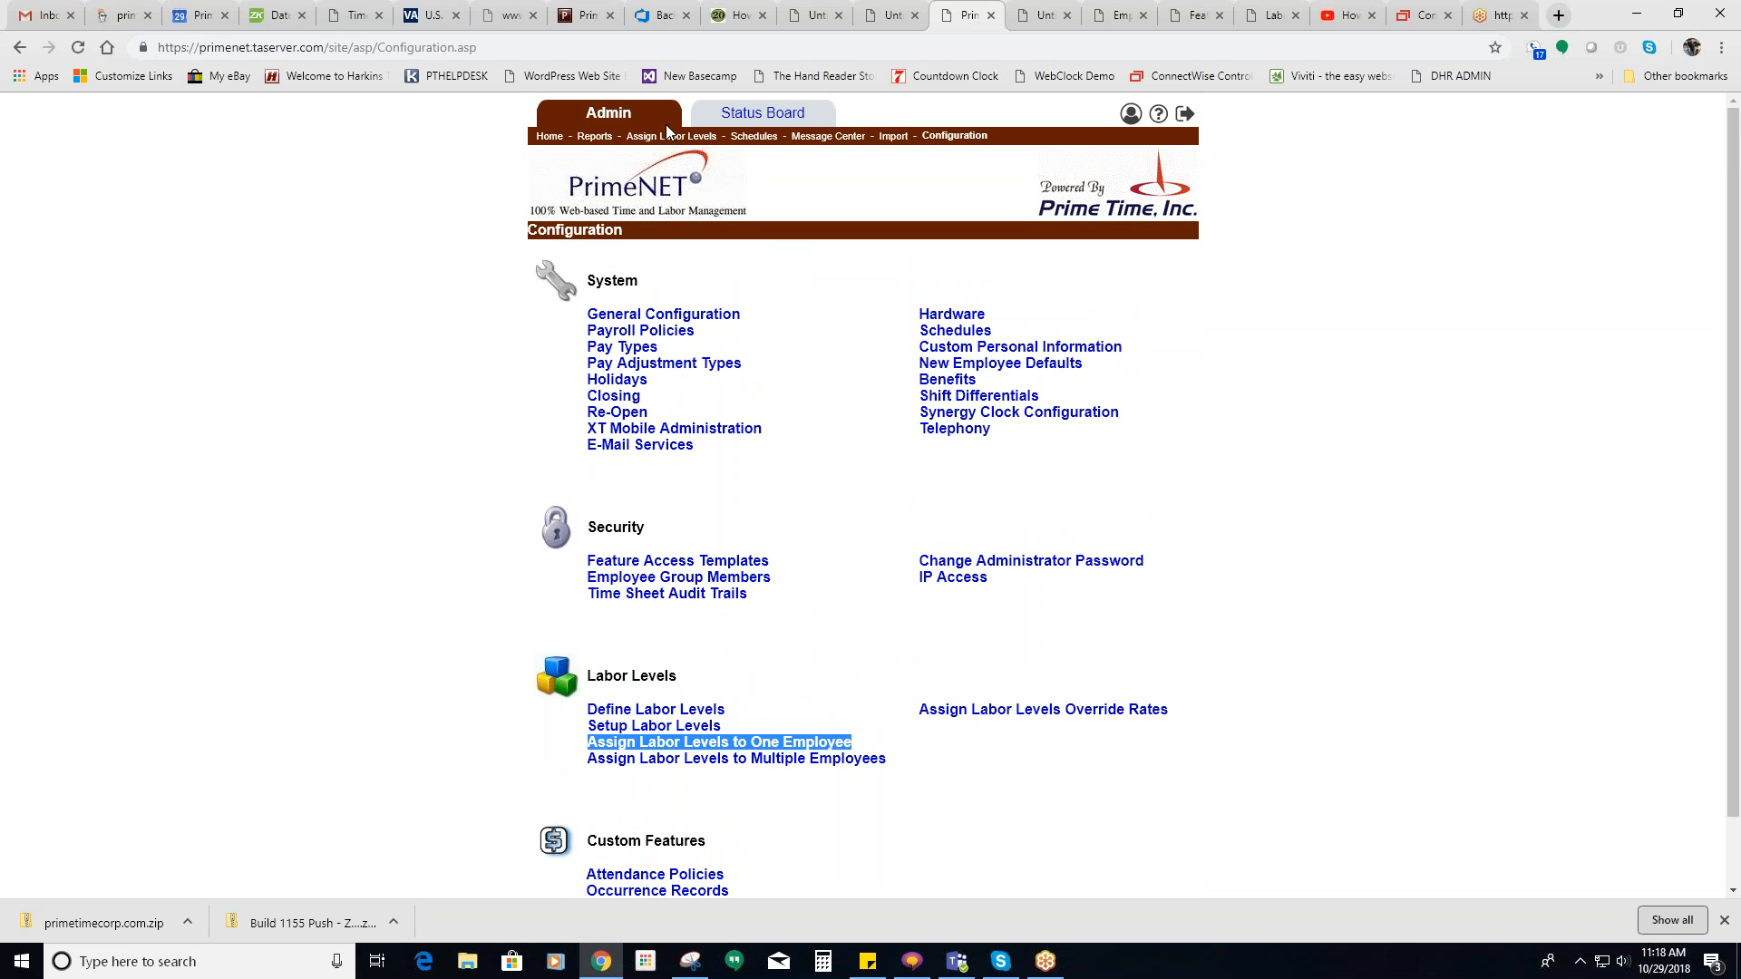
scroll(825, 661, down, 1)
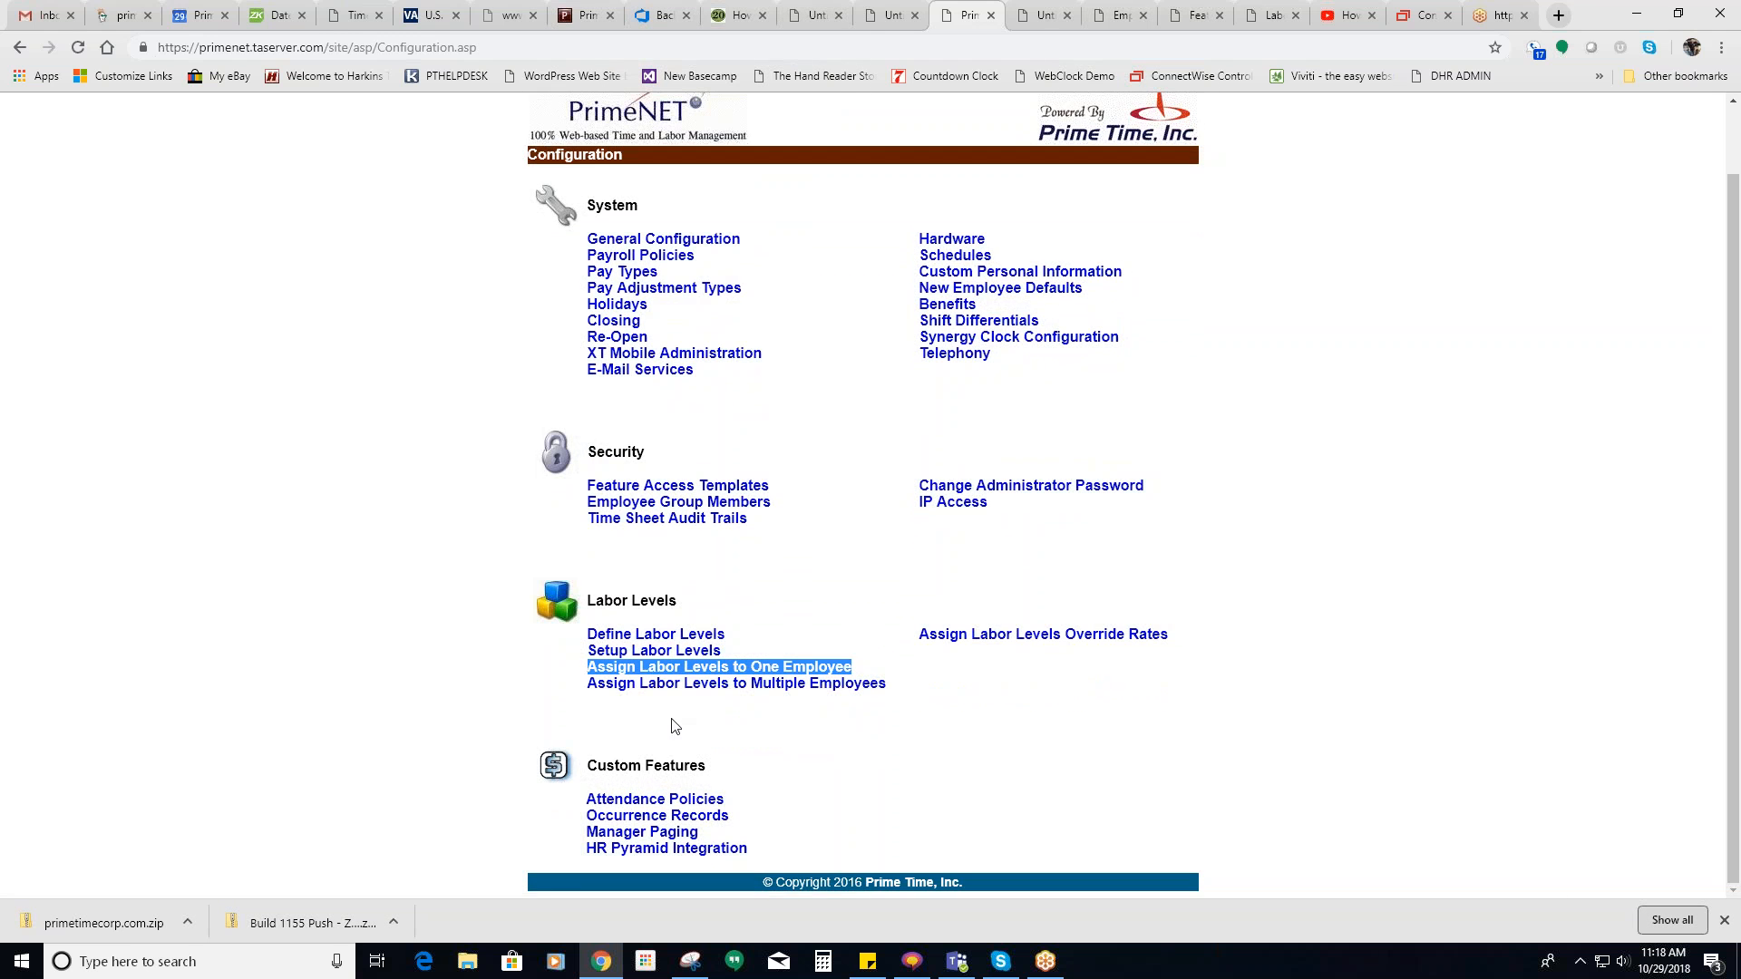
click(685, 688)
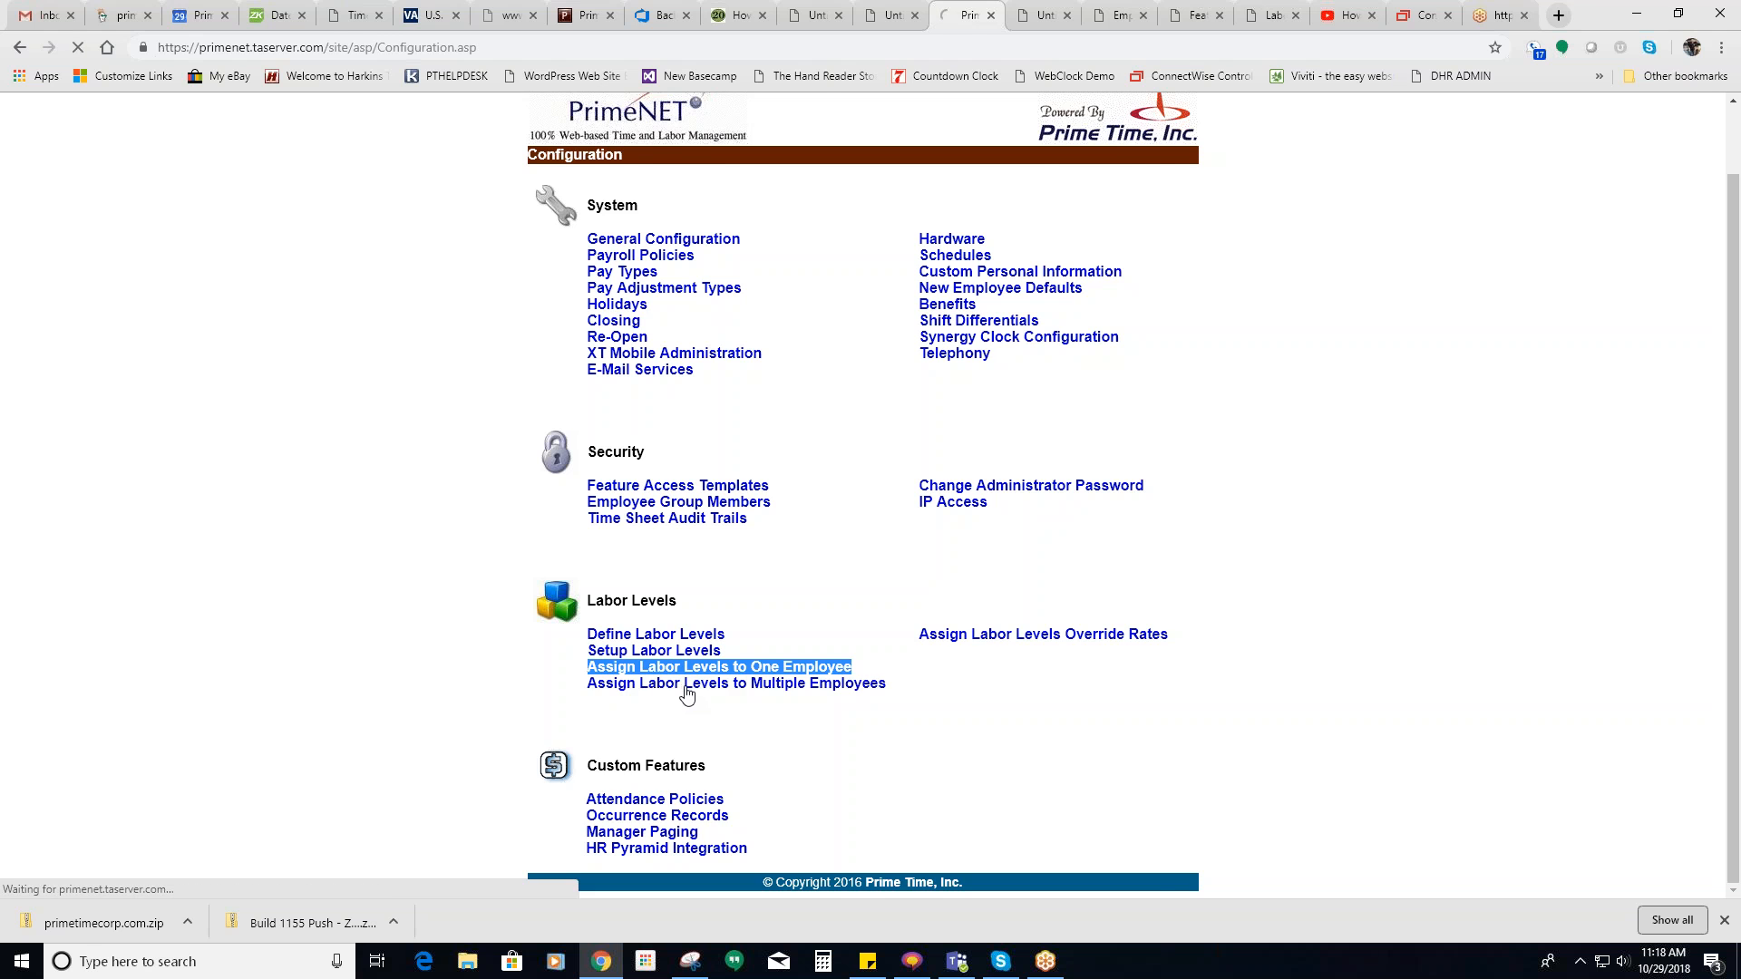
Step: Add the 3rd, 5th, 9th, 13th, 16th and 18th available employees to the selected employees for the multiple assignment
click(716, 339)
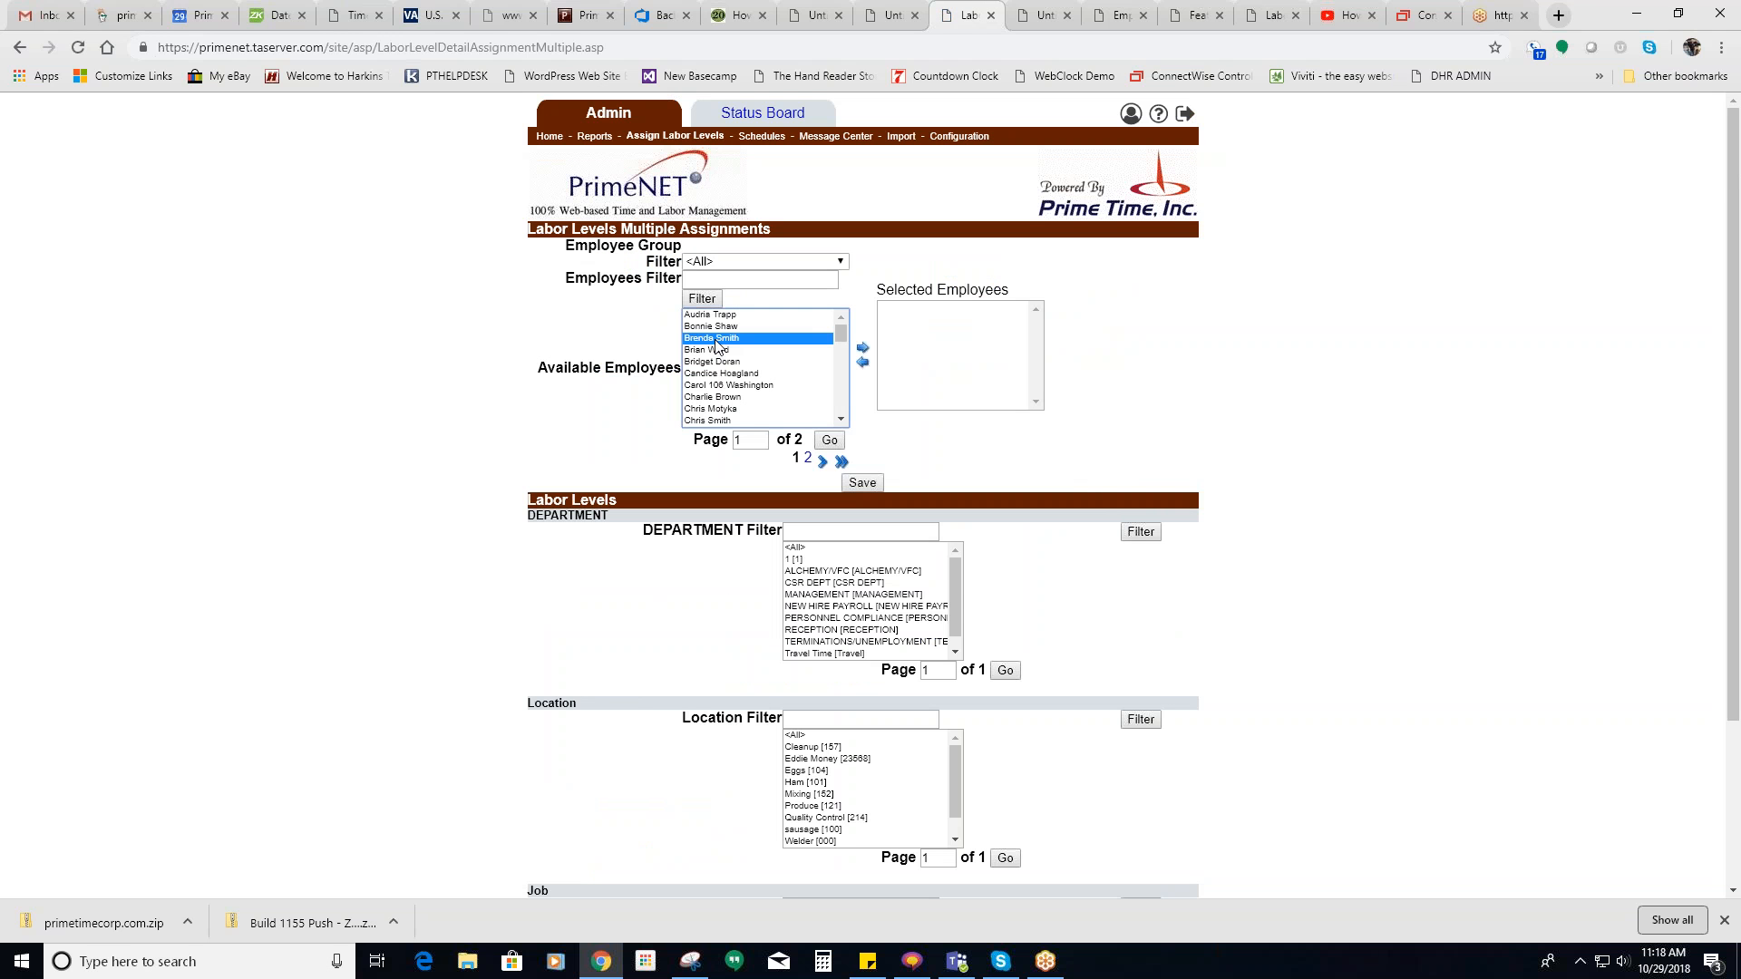
ctrl+click(712, 363)
ctrl+click(711, 407)
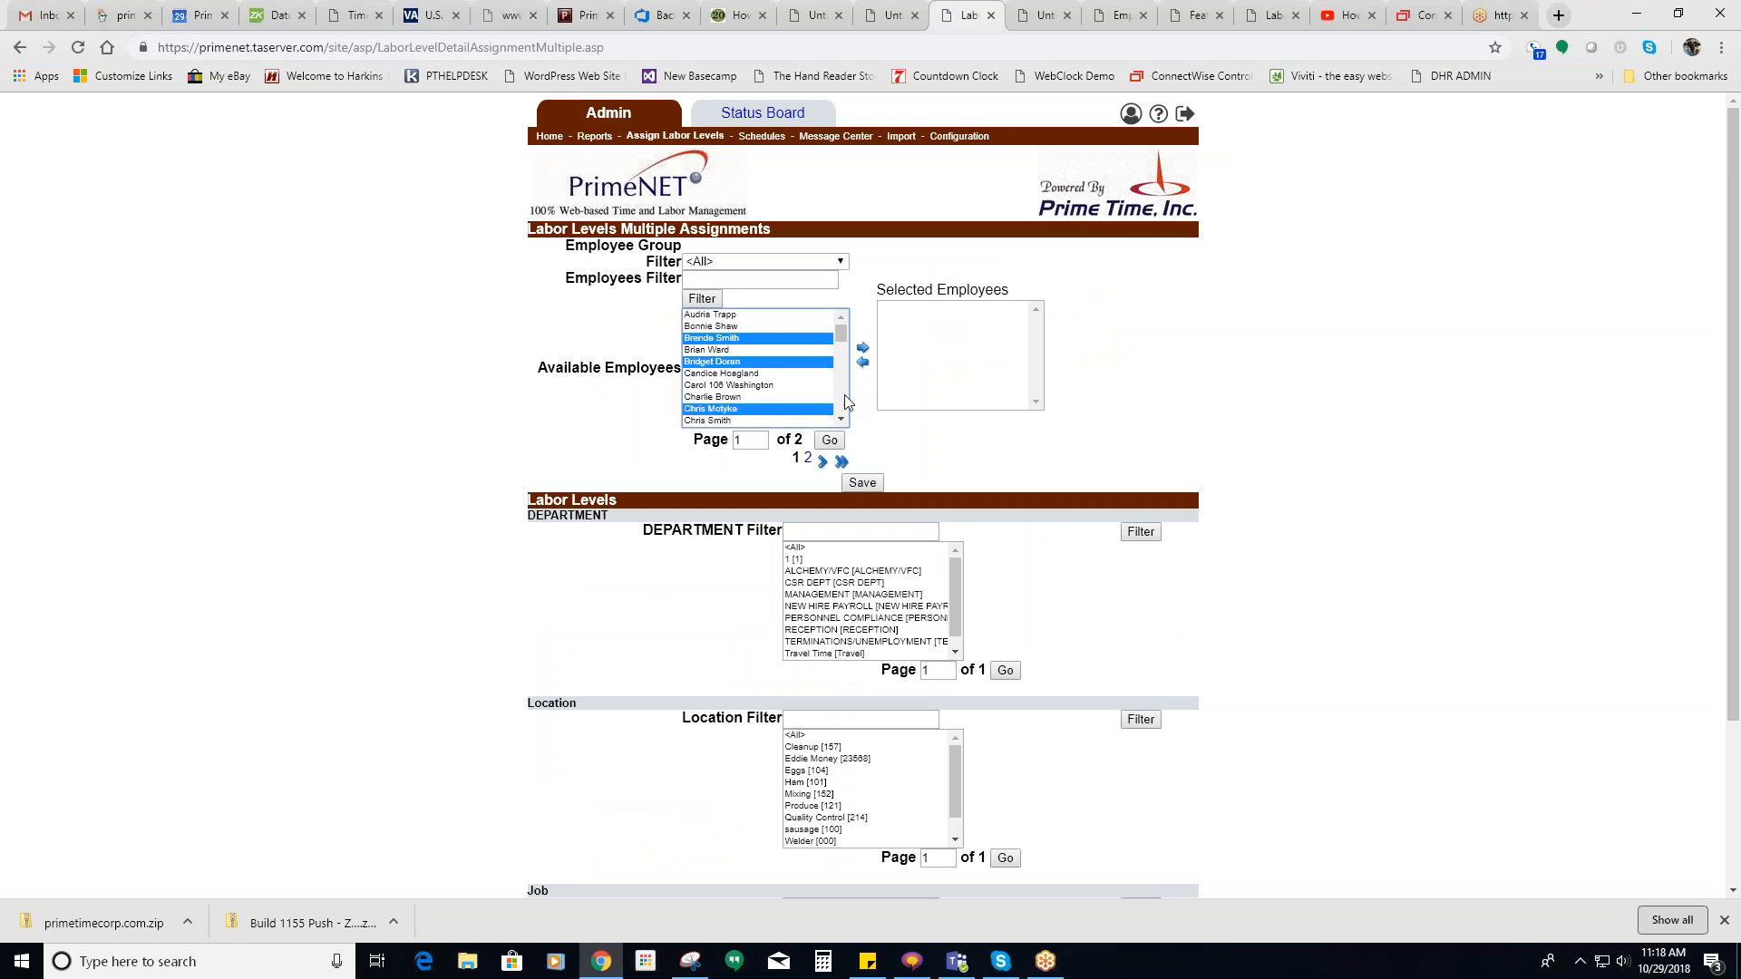
scroll(843, 396, down, 3)
ctrl+click(714, 355)
ctrl+click(712, 390)
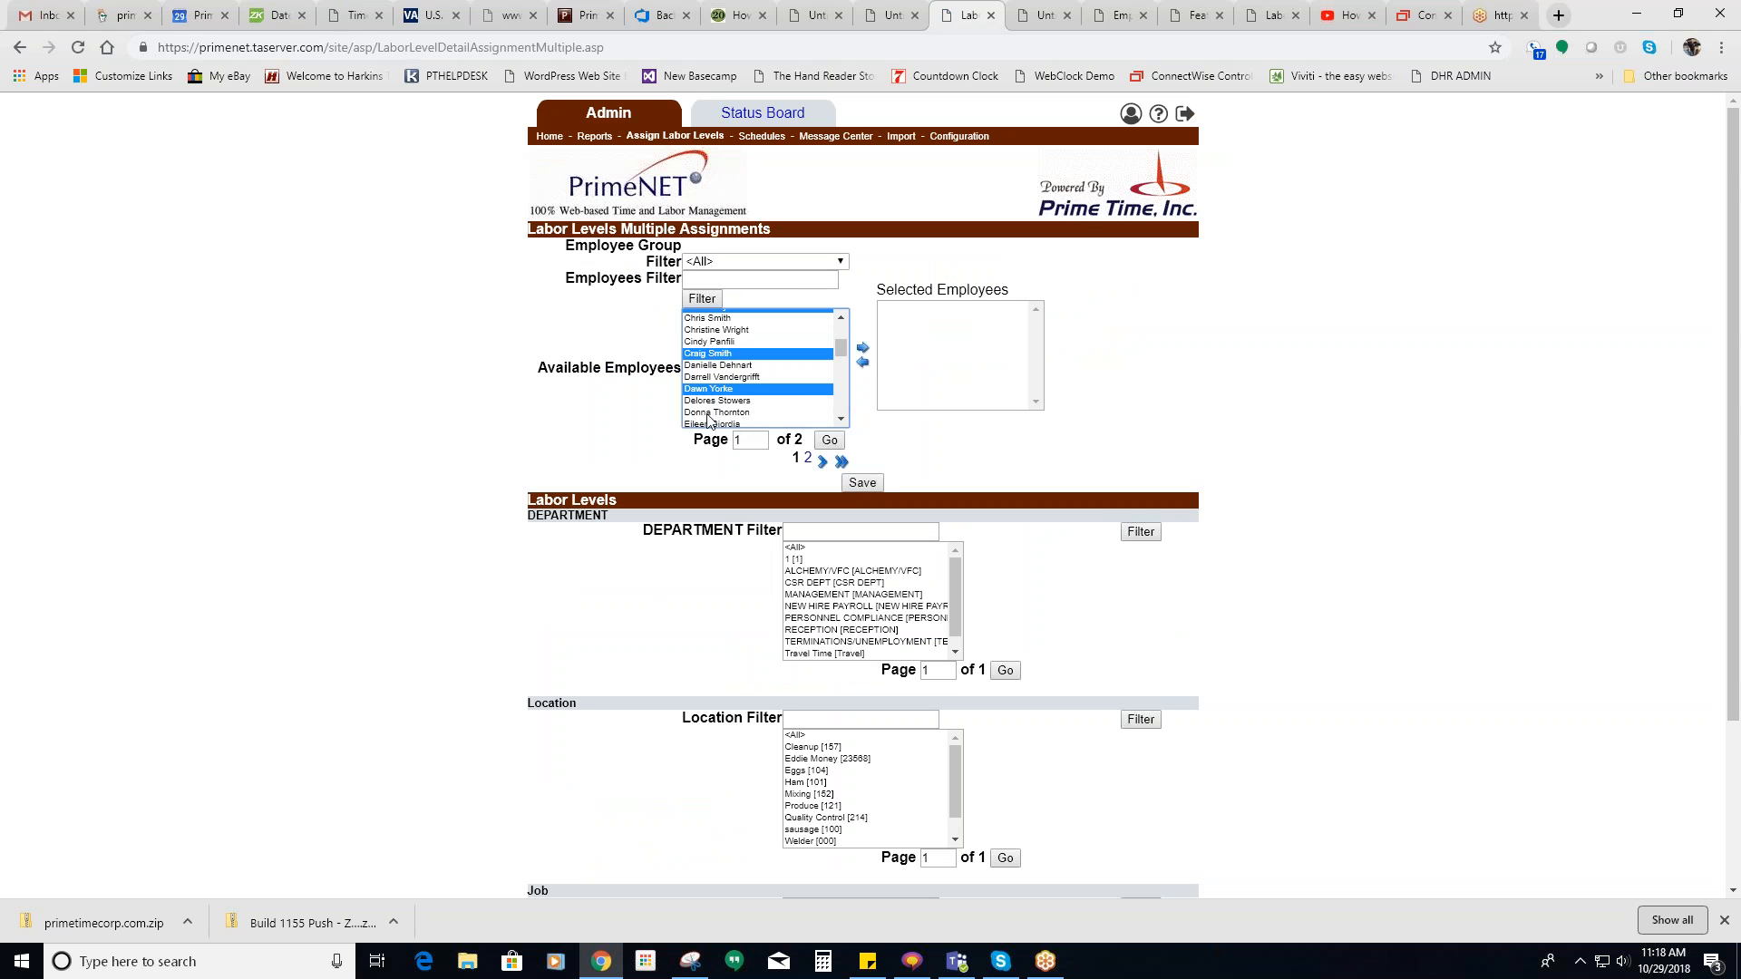
ctrl+click(712, 412)
click(861, 353)
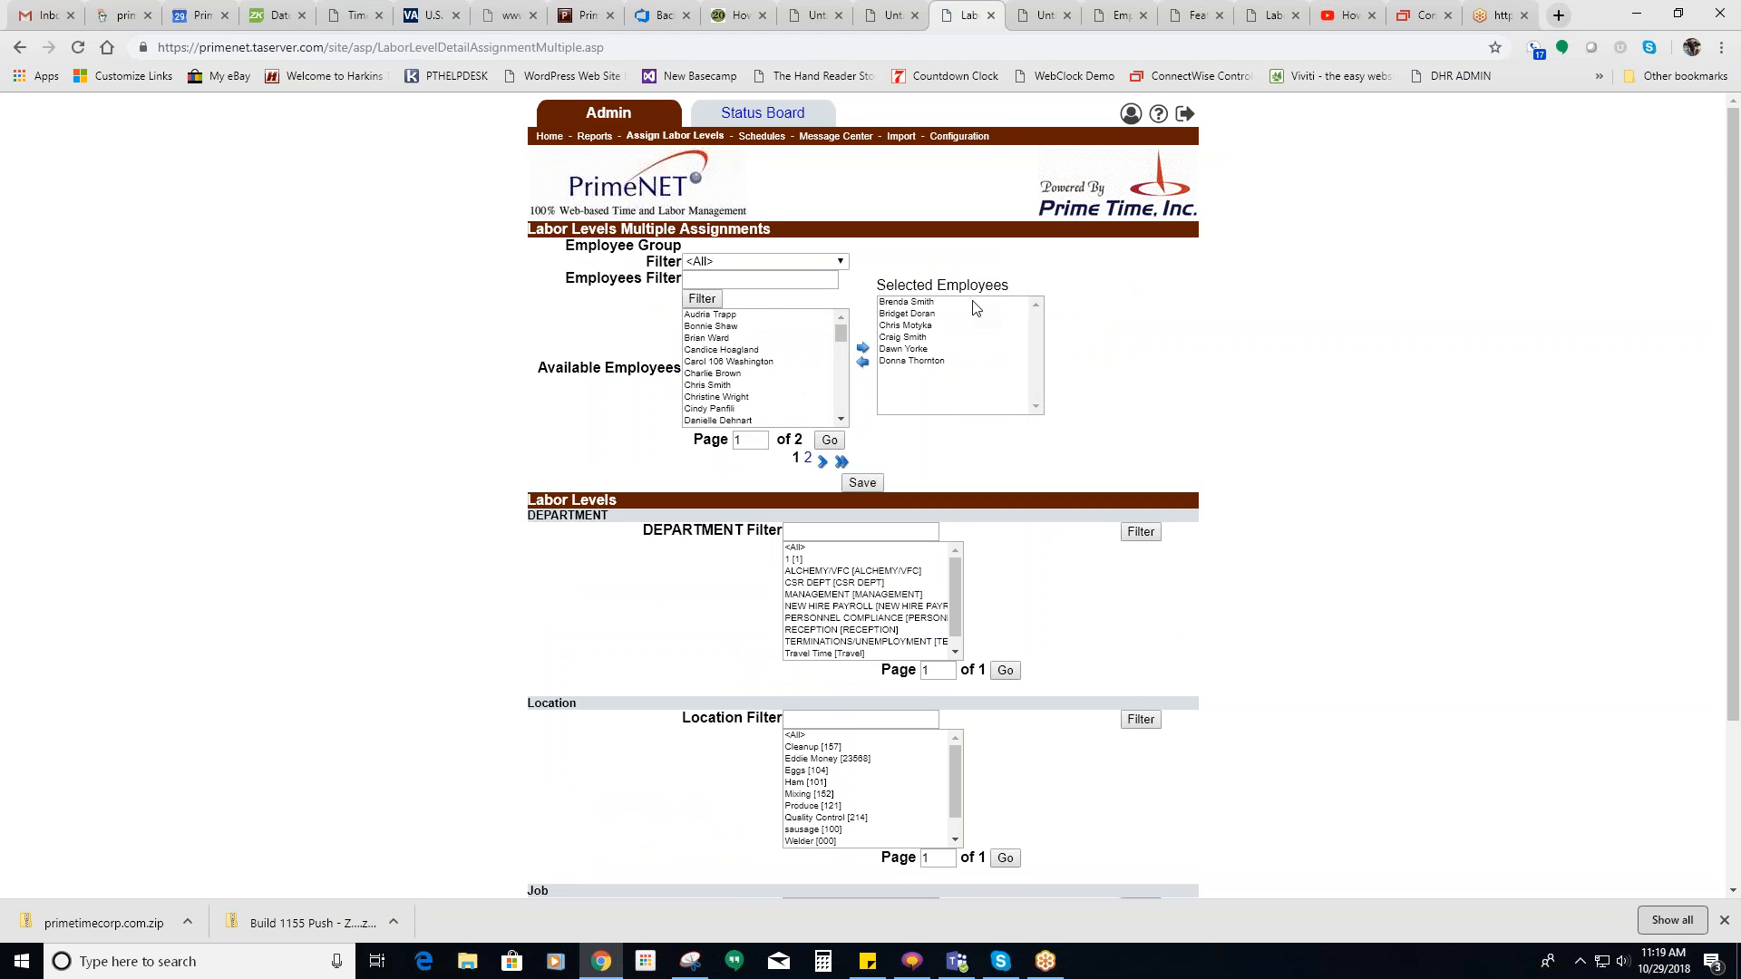
Step: Select the MANAGEMENT, RECEPTION and WORK COMP ADMINISTRATION departments for the multiple assignment
scroll(973, 308, down, 3)
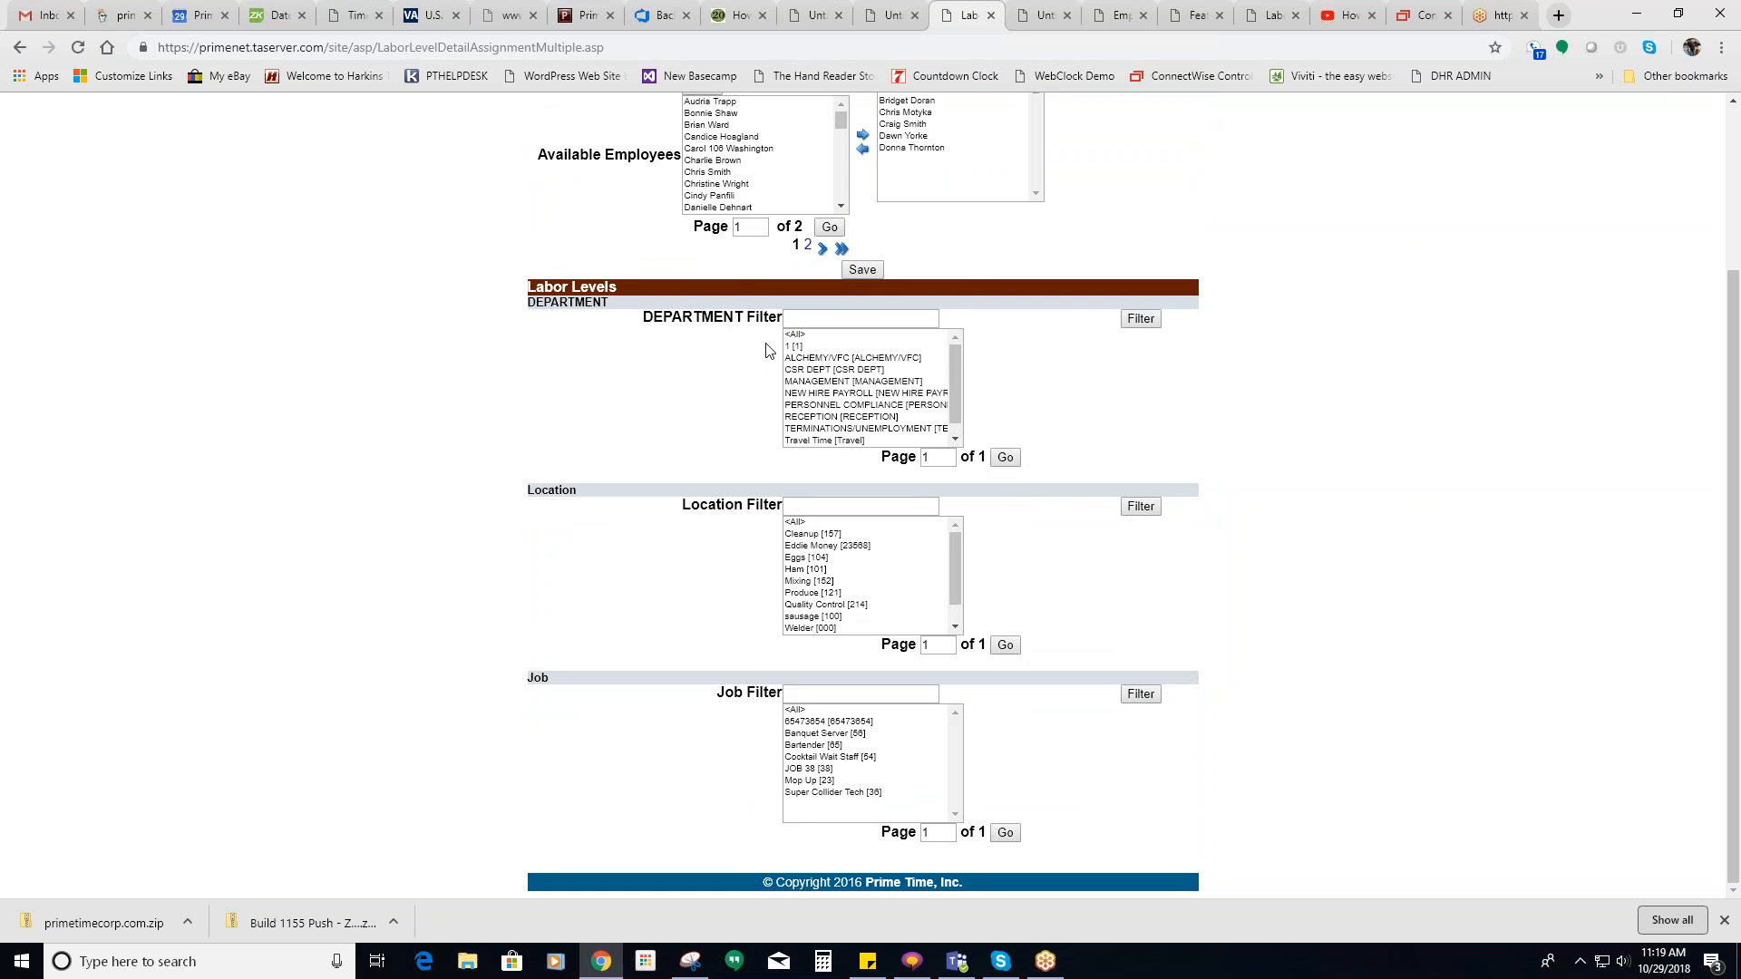
click(790, 335)
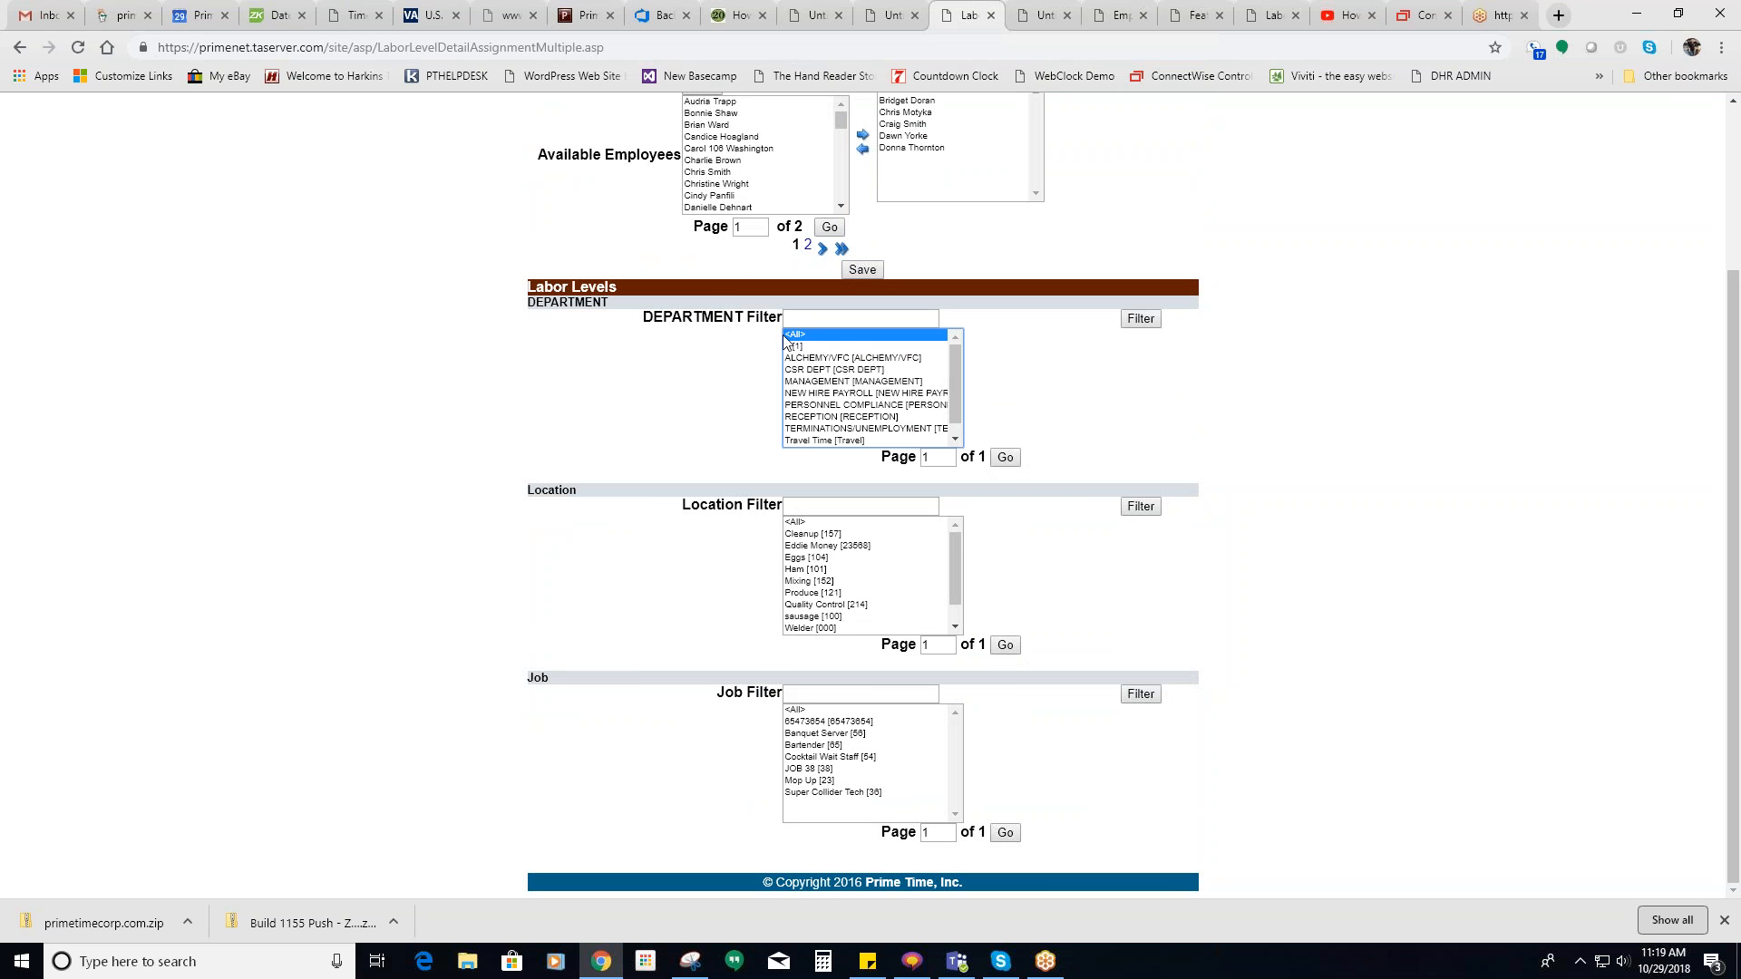
click(822, 382)
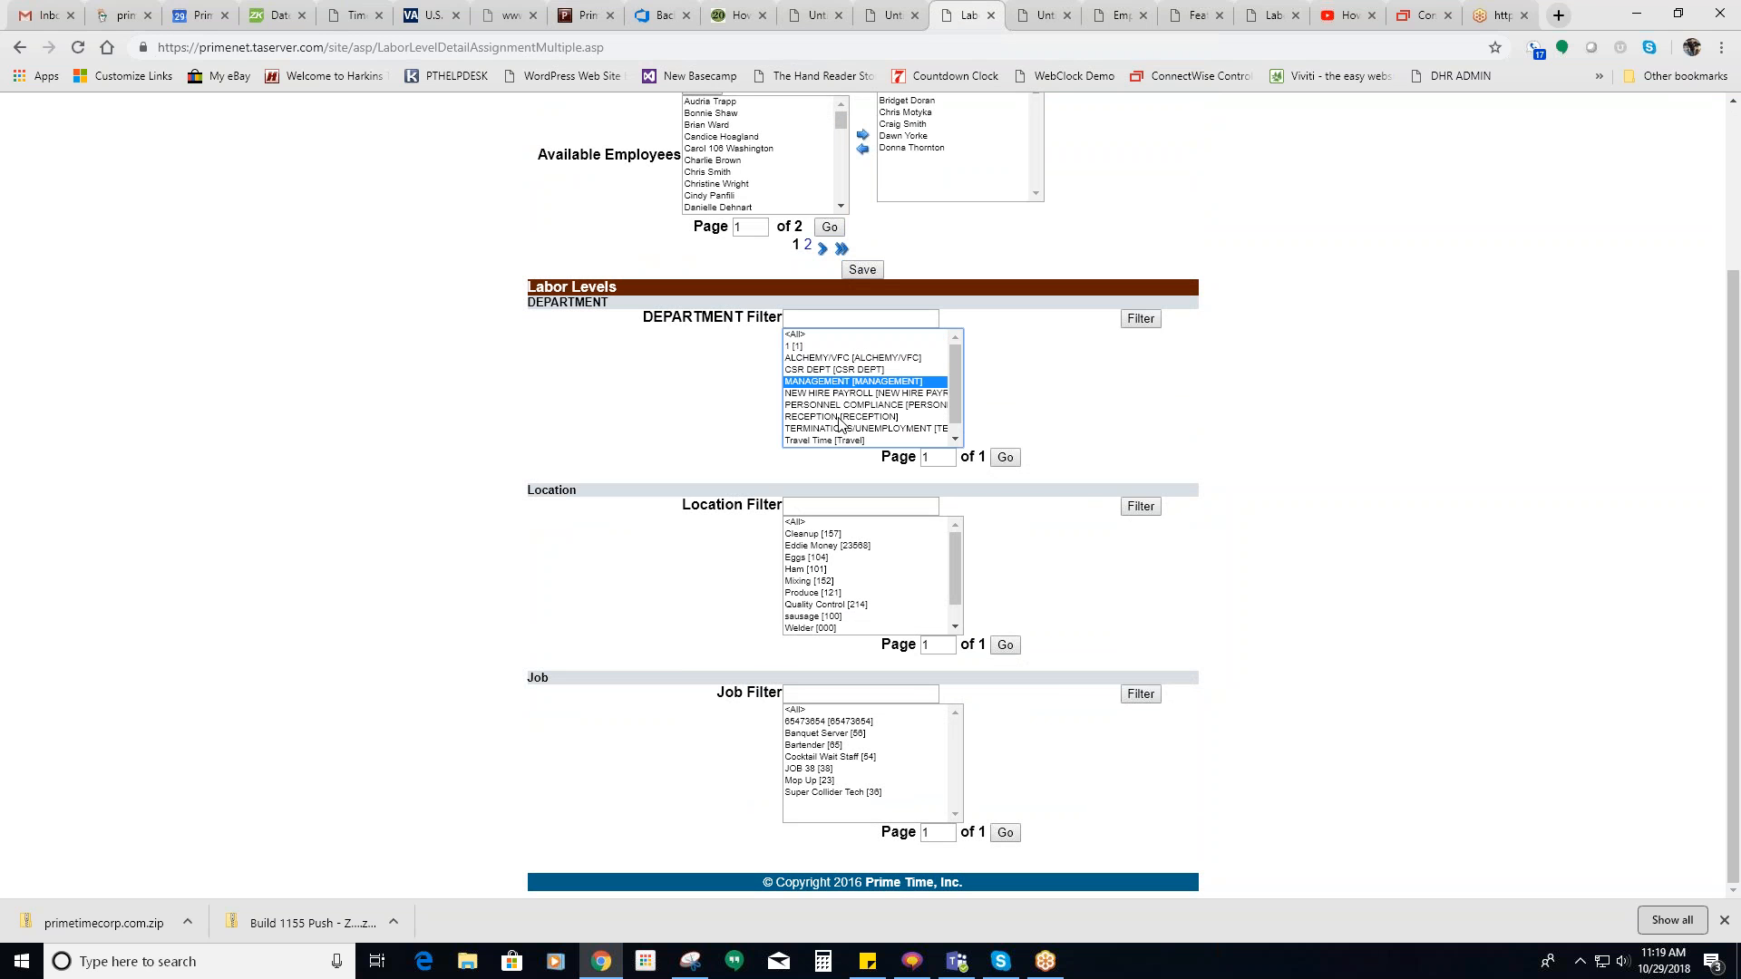
ctrl+click(841, 417)
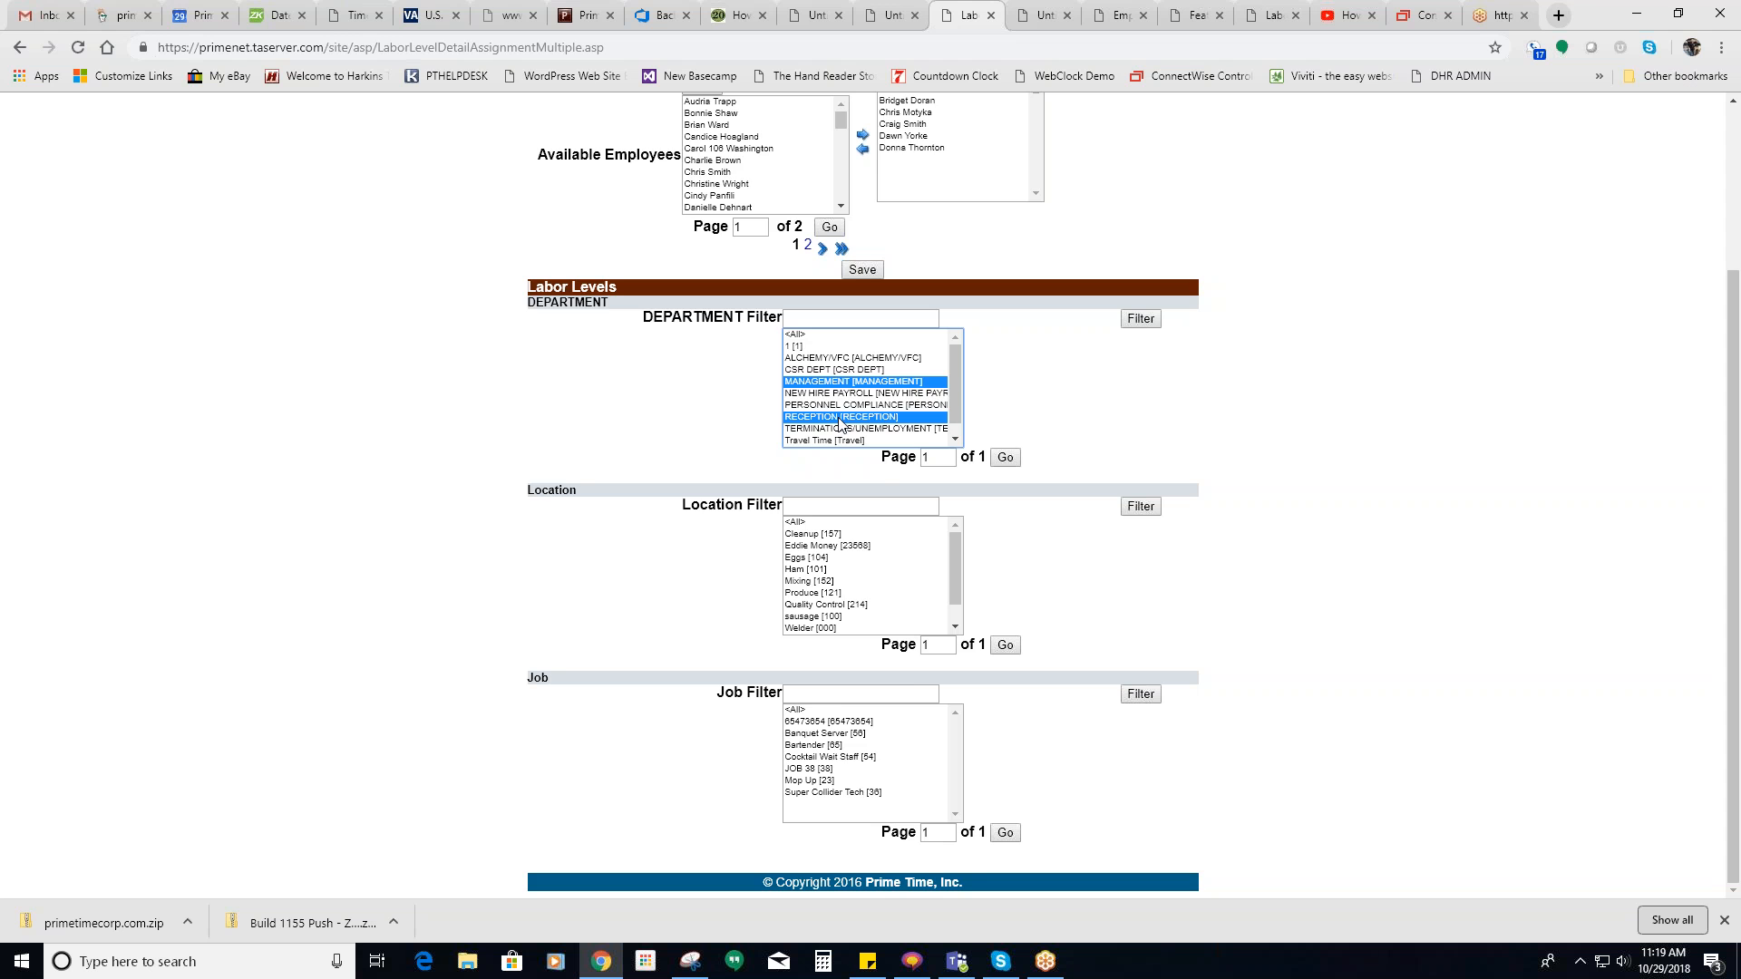
scroll(841, 425, down, 2)
scroll(841, 425, up, 2)
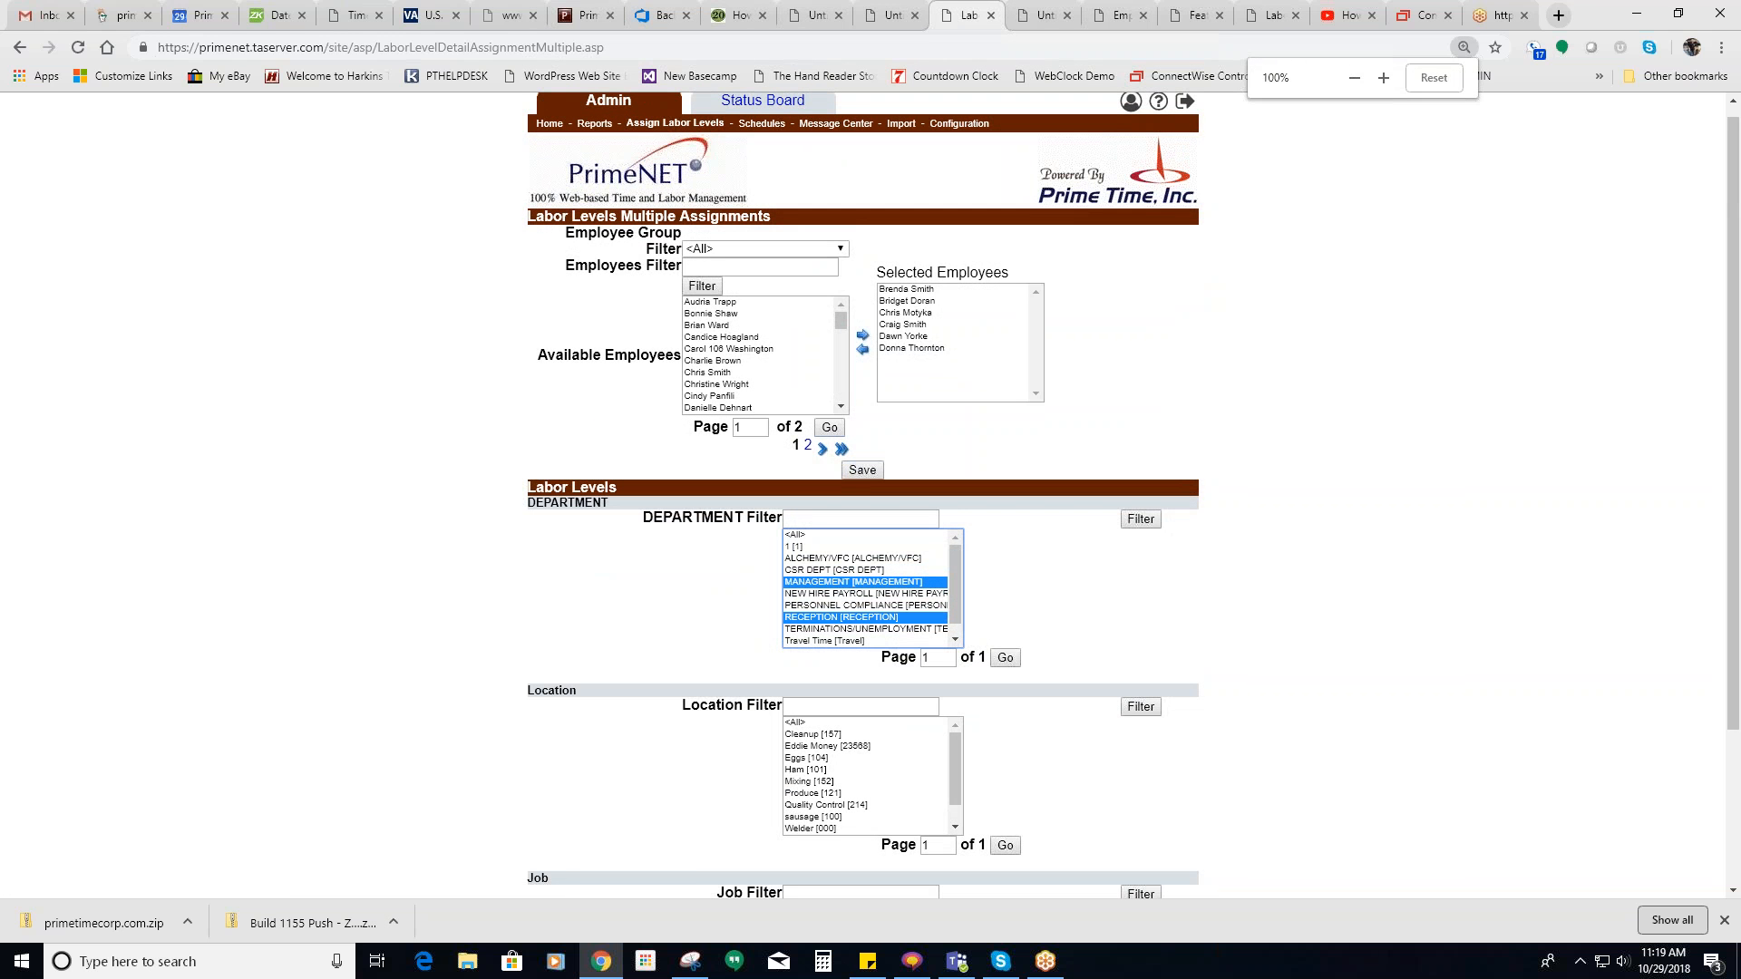
scroll(886, 591, down, 1)
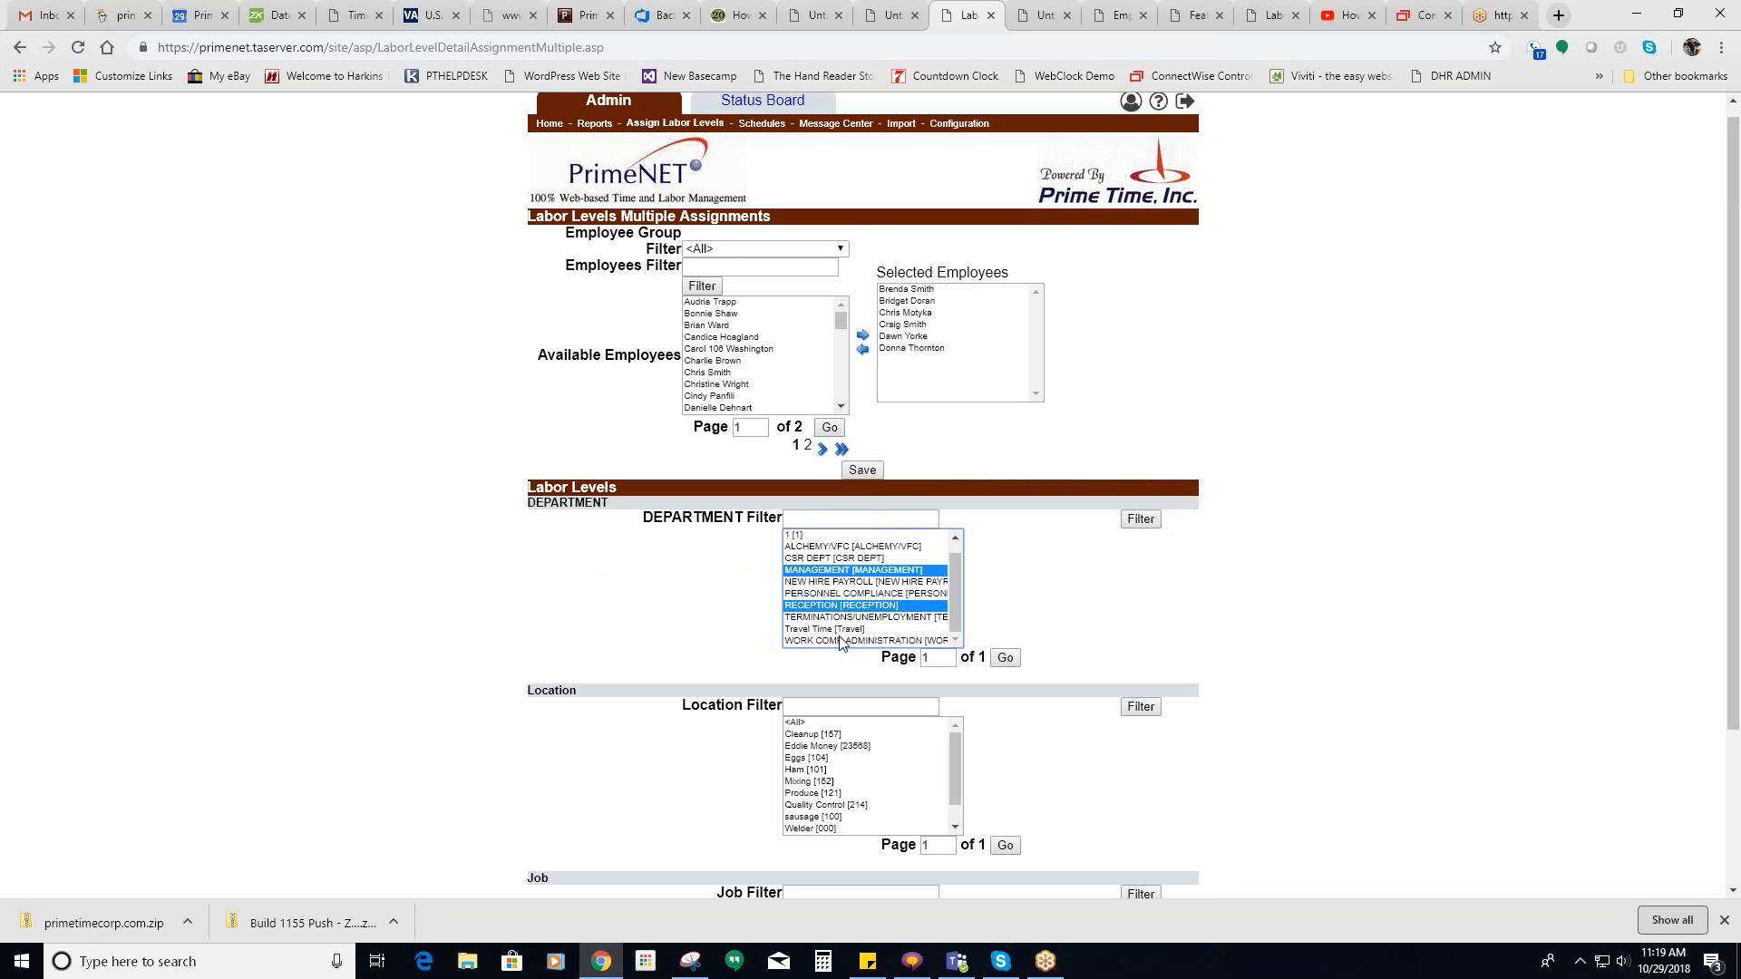
ctrl+click(829, 641)
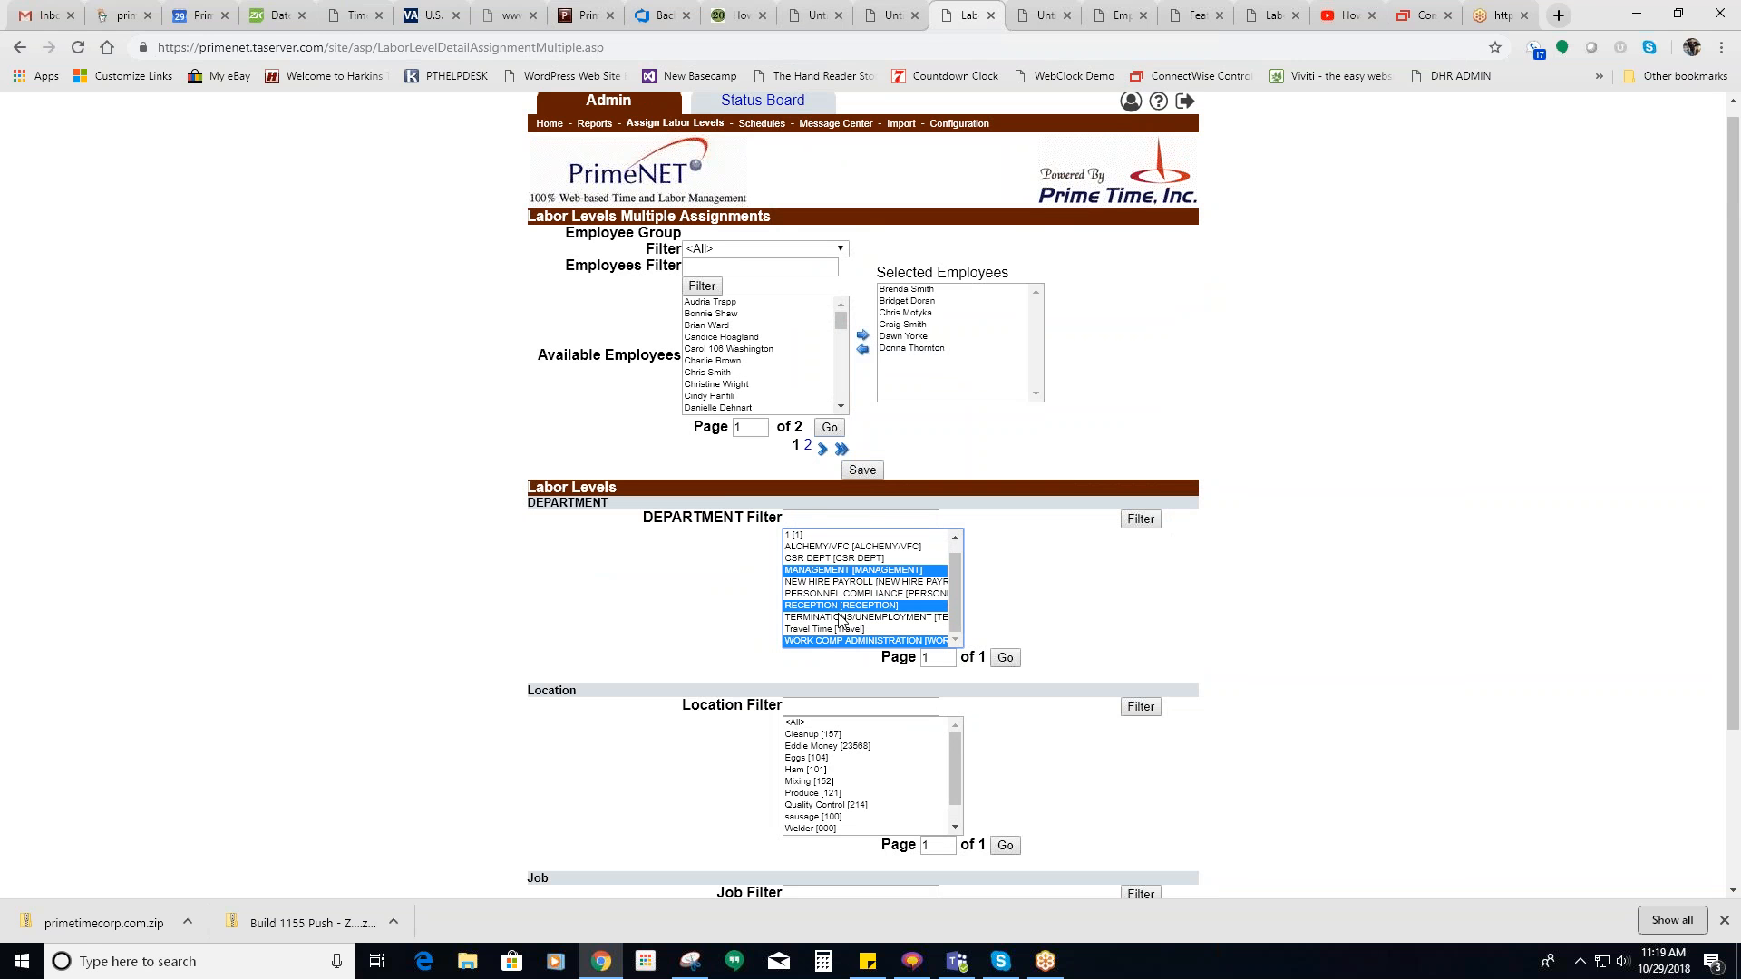
Step: Select all locations and the Banquet Server, Cocktail Wait Staff and Super Collider Tech jobs for the multiple assignment
scroll(1085, 630, down, 3)
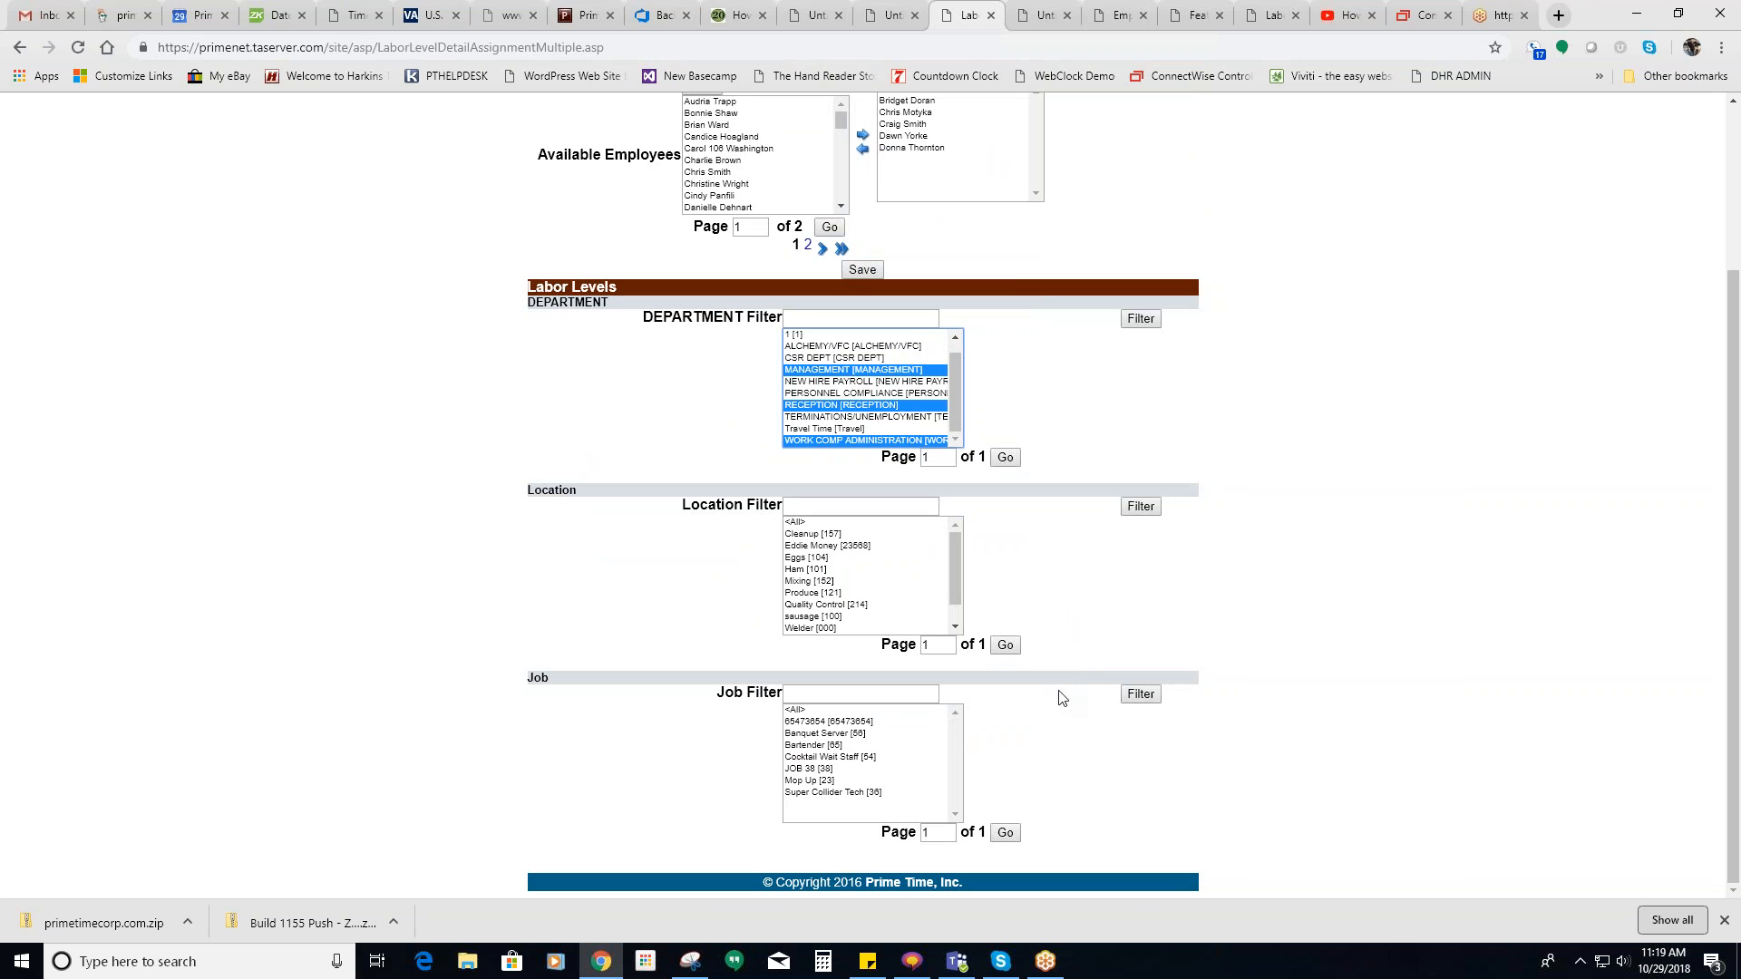
click(805, 524)
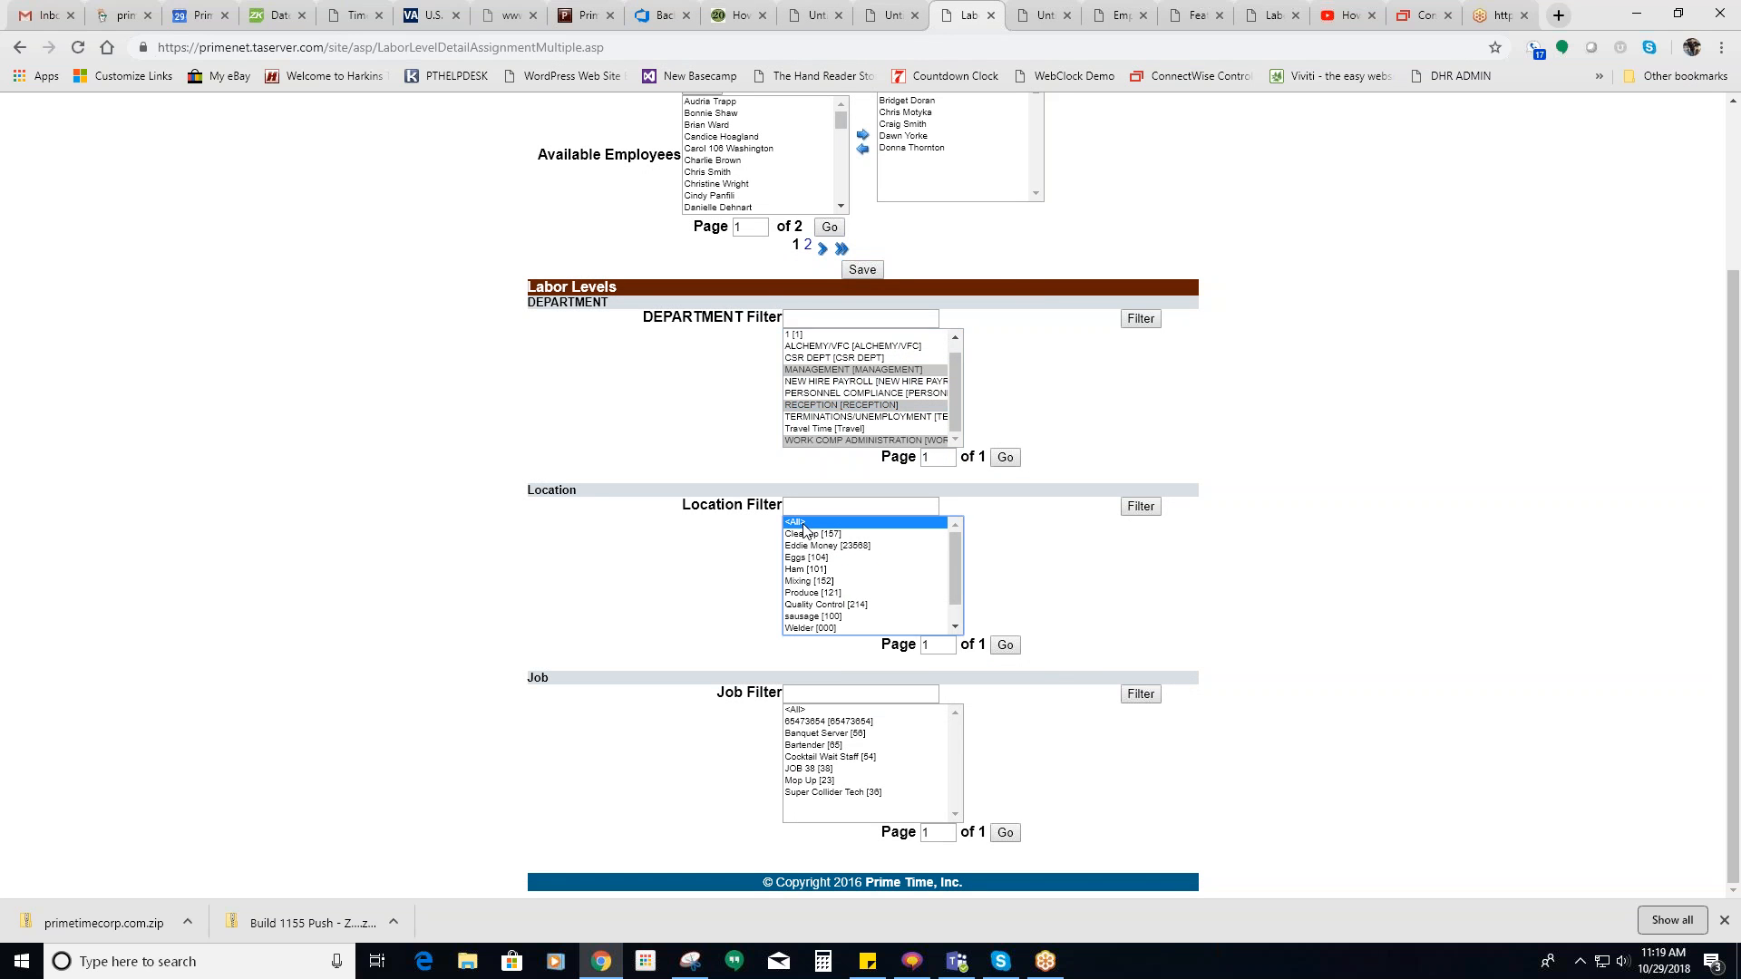
click(820, 732)
ctrl+click(819, 758)
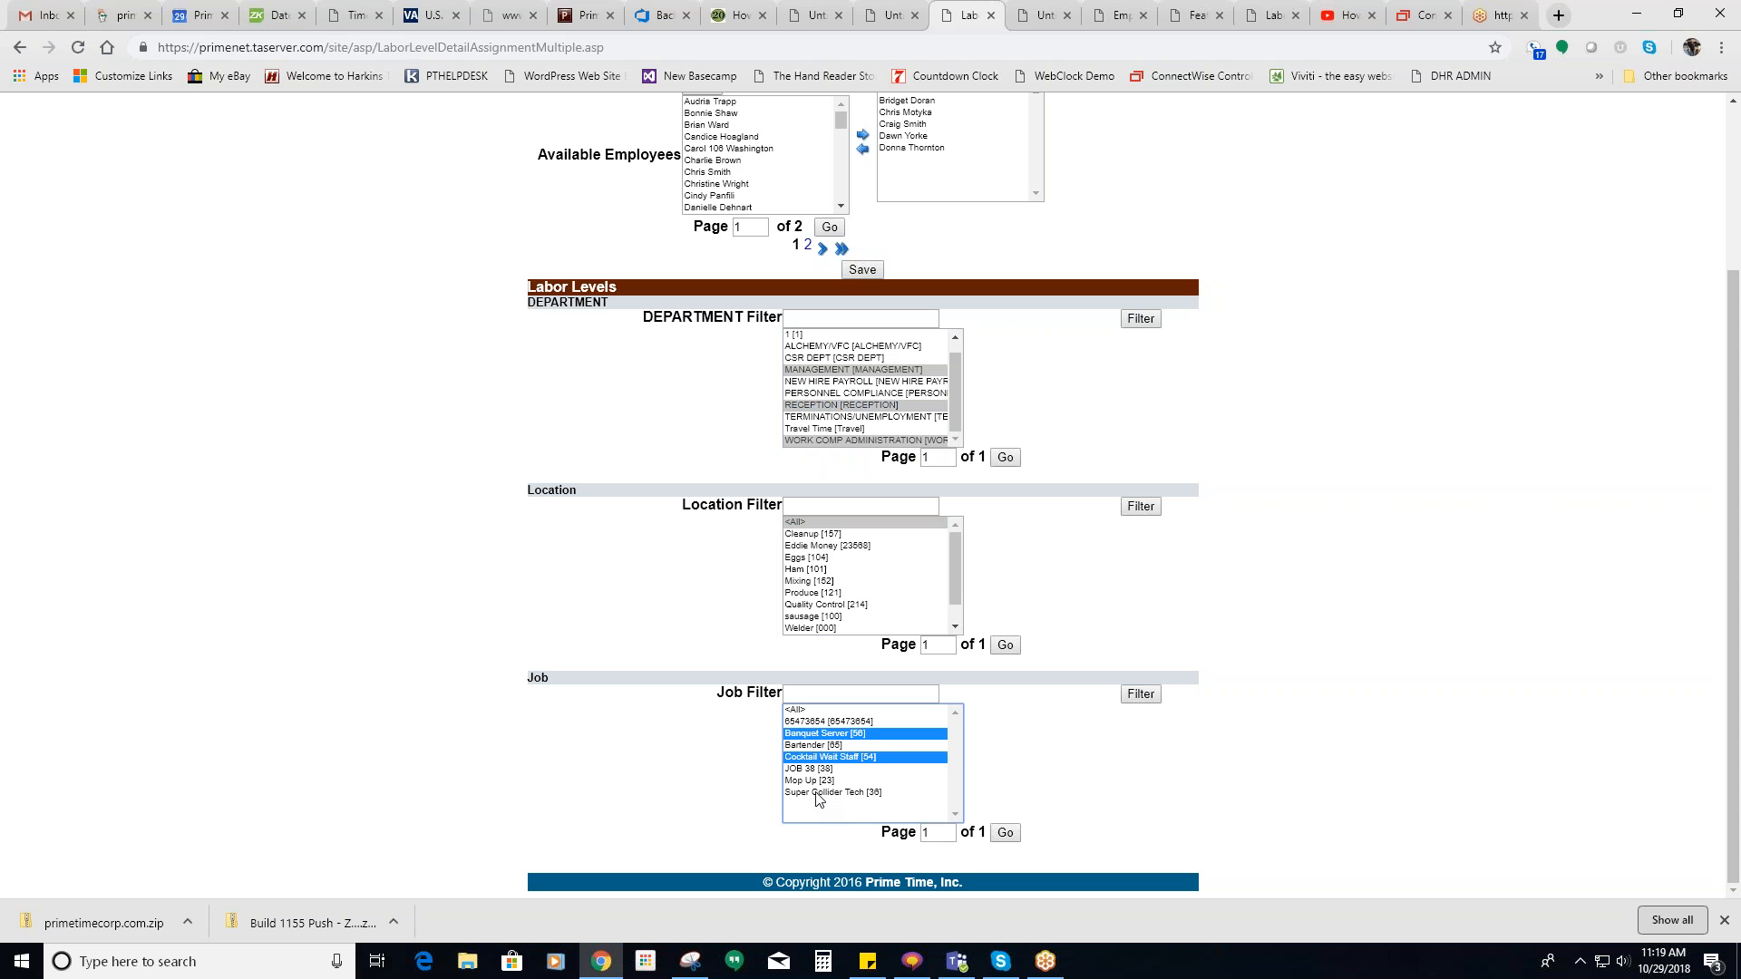
ctrl+click(820, 793)
Step: Review the chosen departments and save the labor level assignments for the selected employees
scroll(892, 626, up, 2)
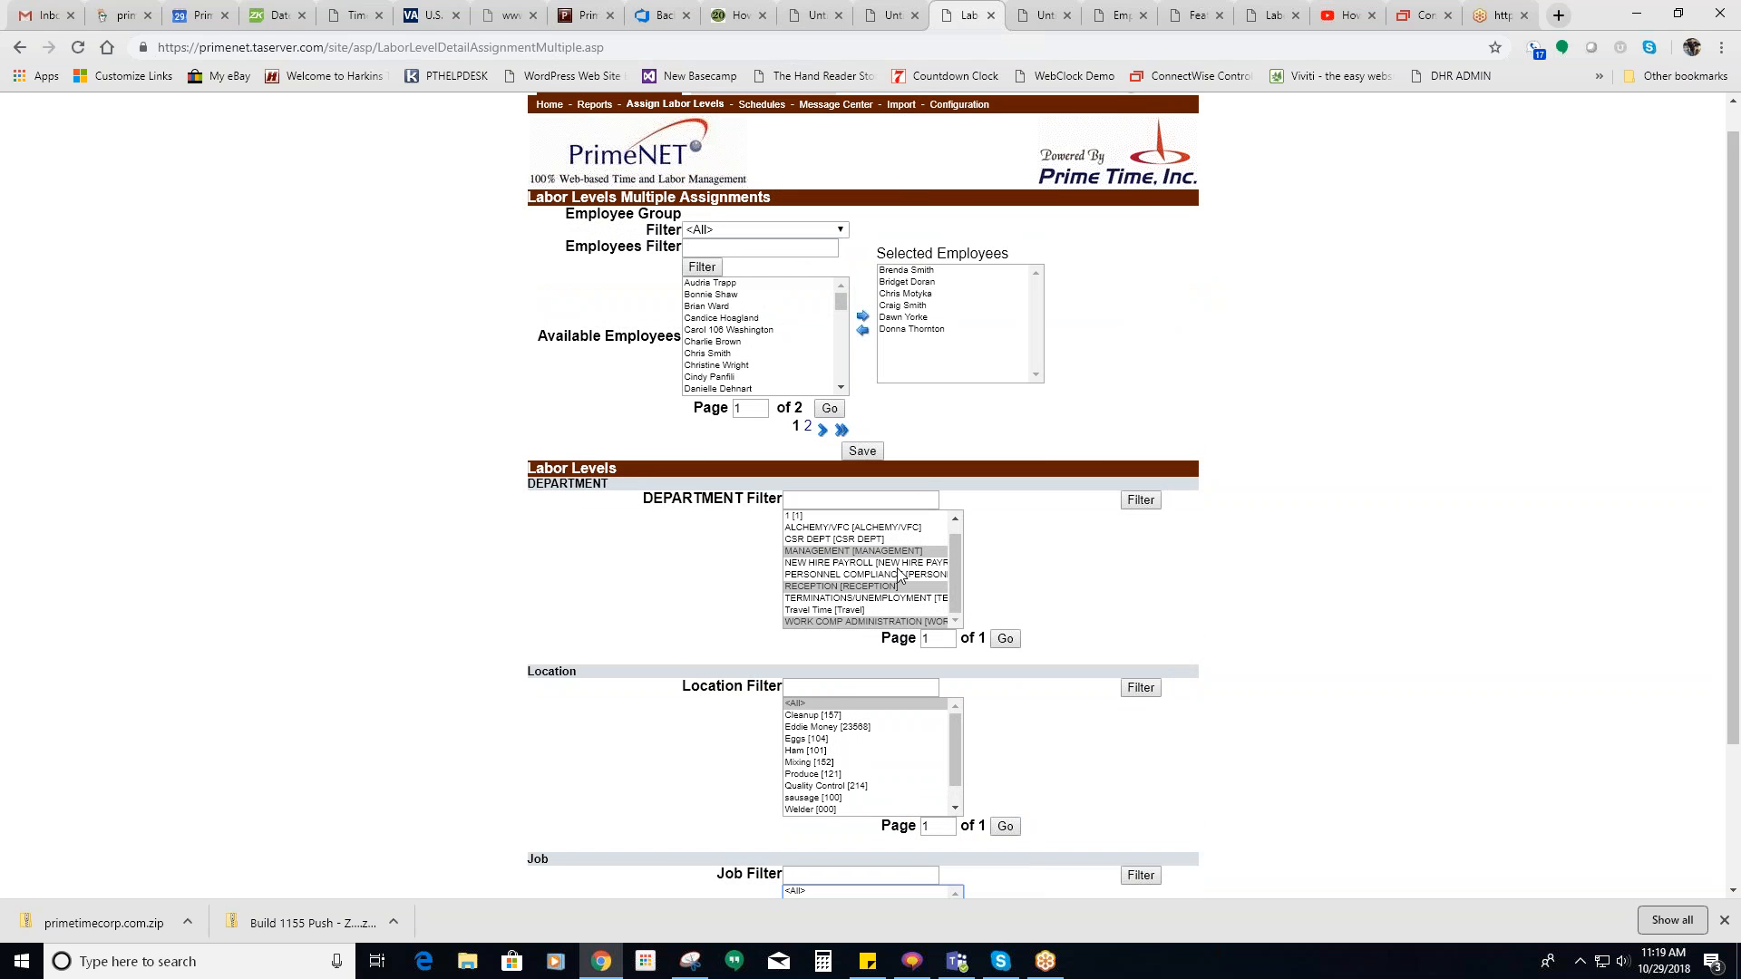
click(955, 573)
mouse_move(959, 573)
mouse_down()
mouse_move(959, 552)
mouse_move(961, 602)
mouse_up()
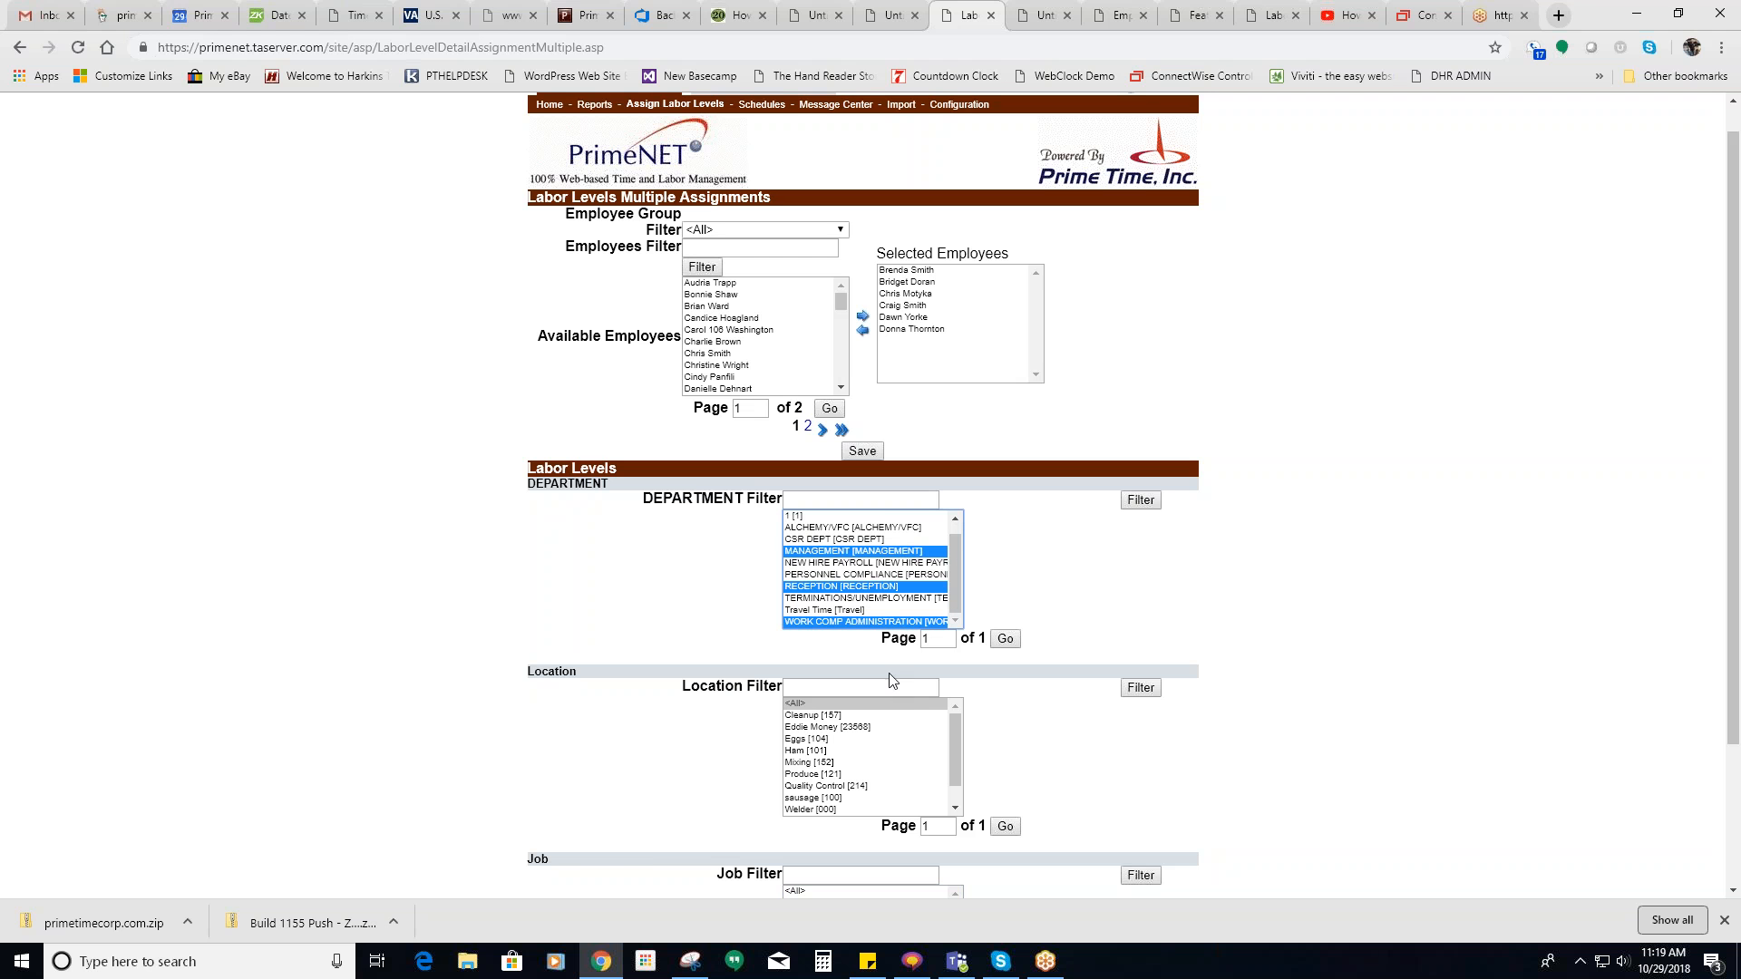
scroll(1097, 730, up, 1)
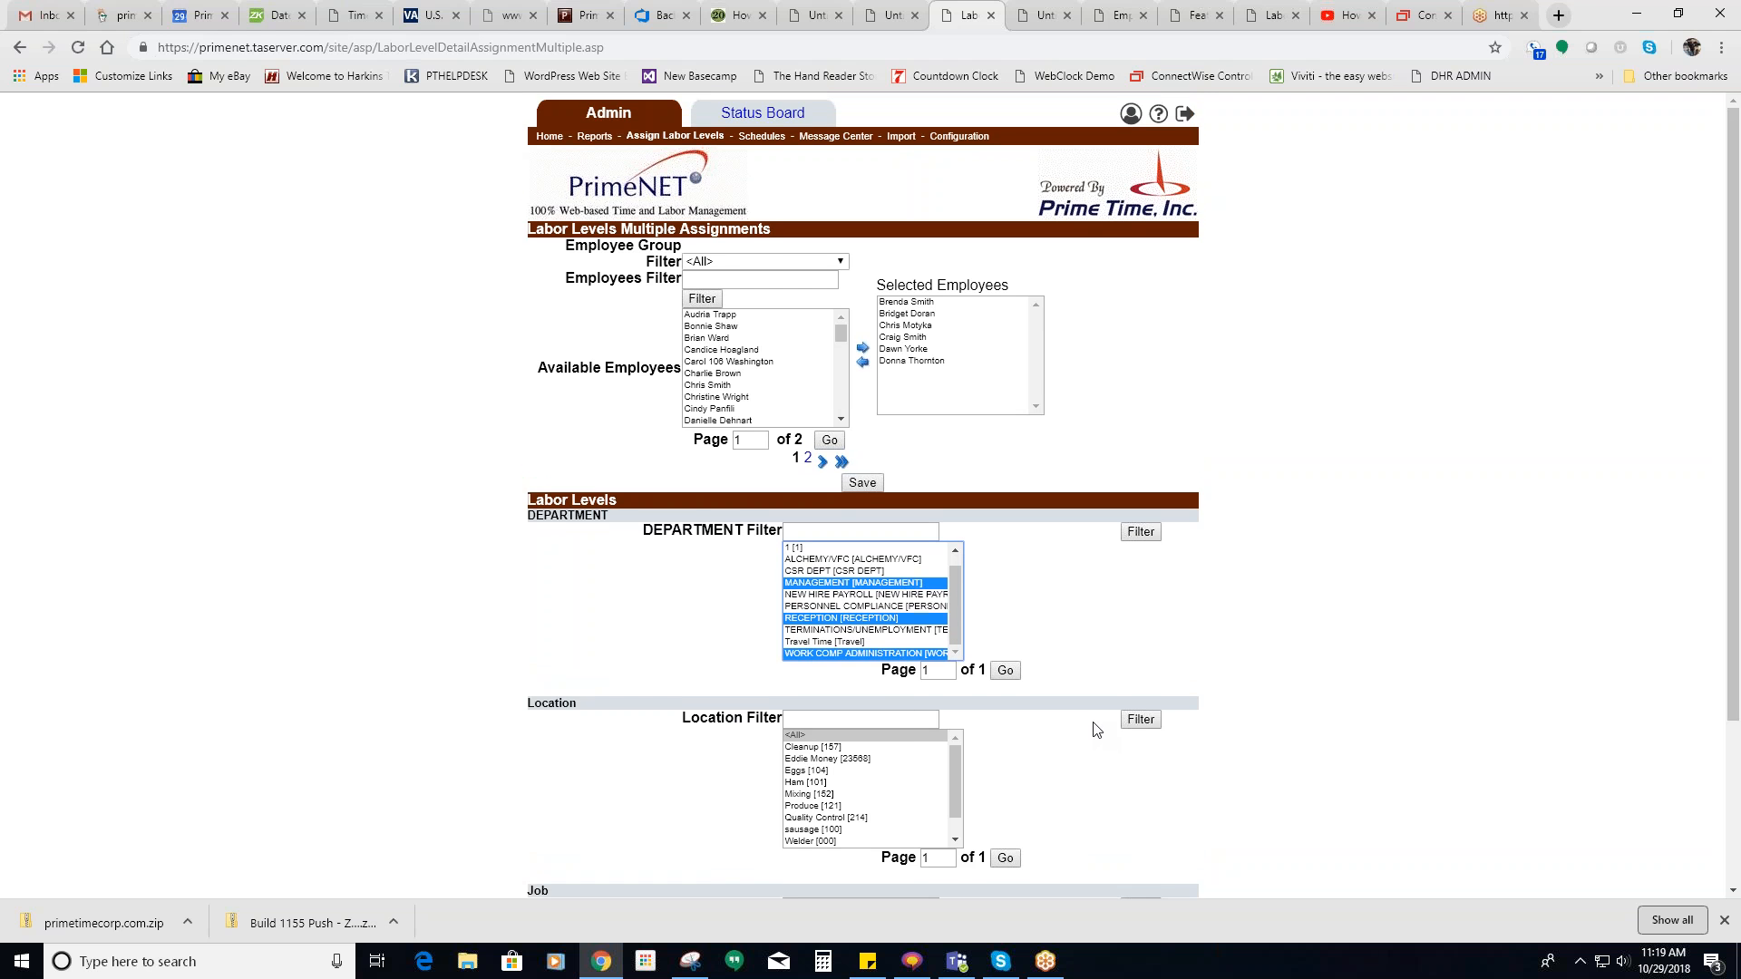
click(854, 481)
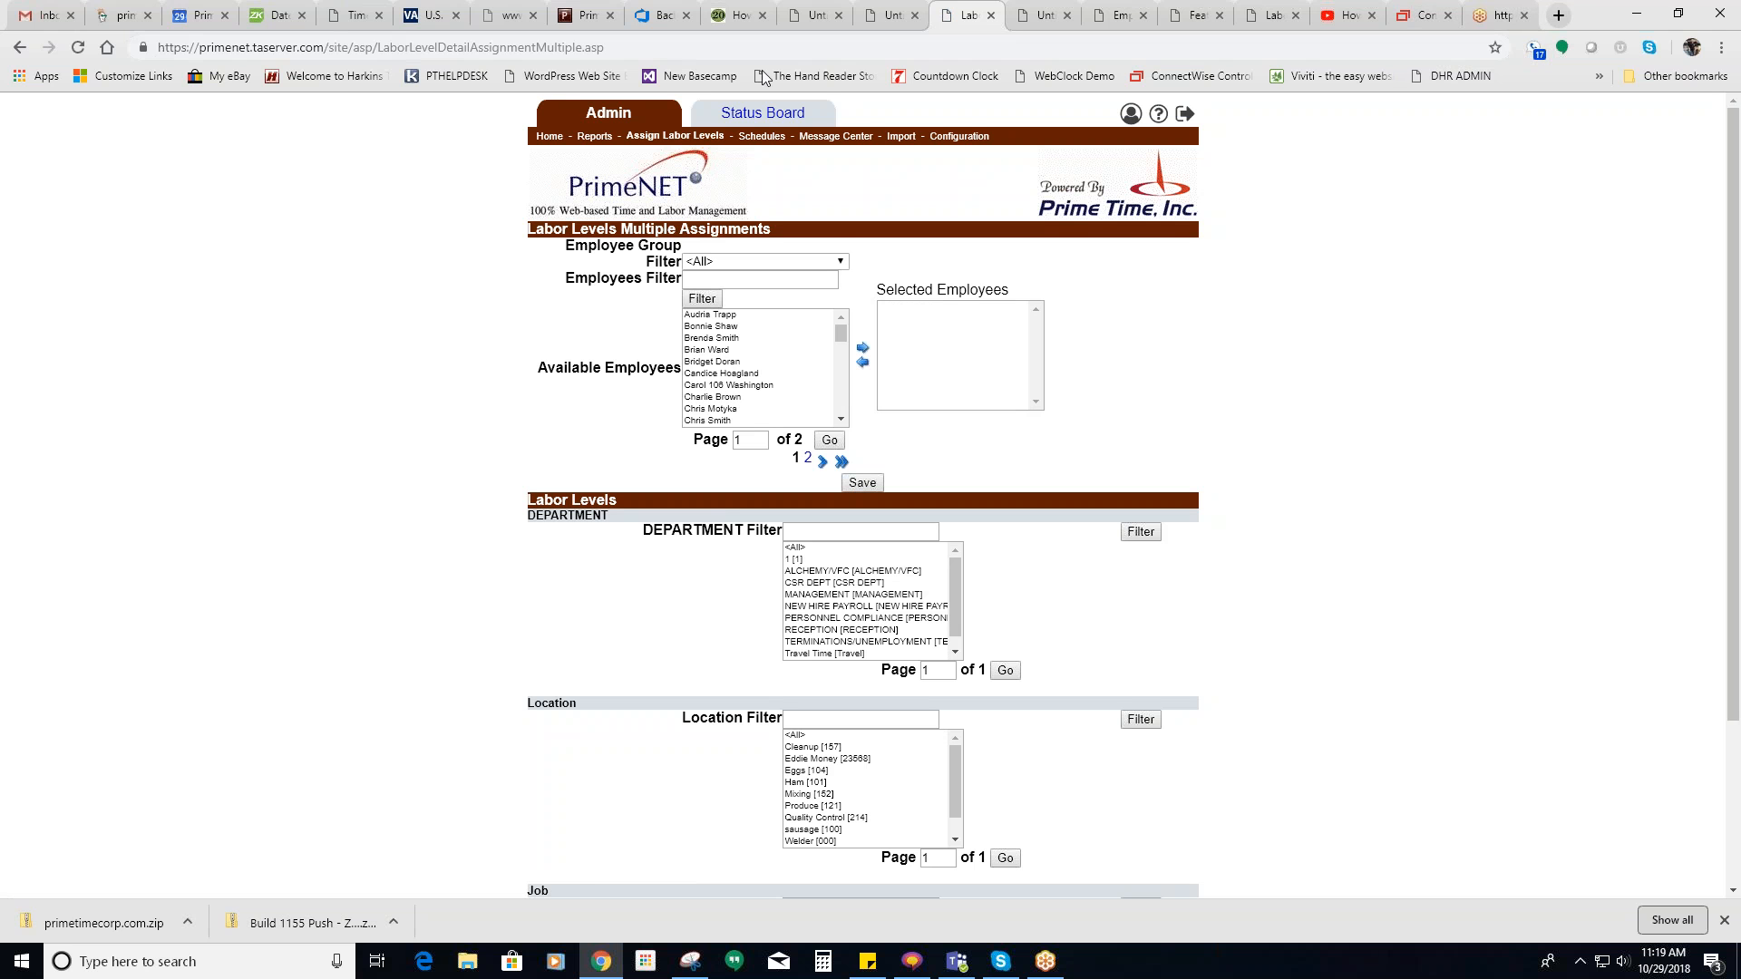
Step: Return to the current employee's time sheet on the home page and view the 6/14/2018 shift's labor levels, closing the shift without changes
click(550, 136)
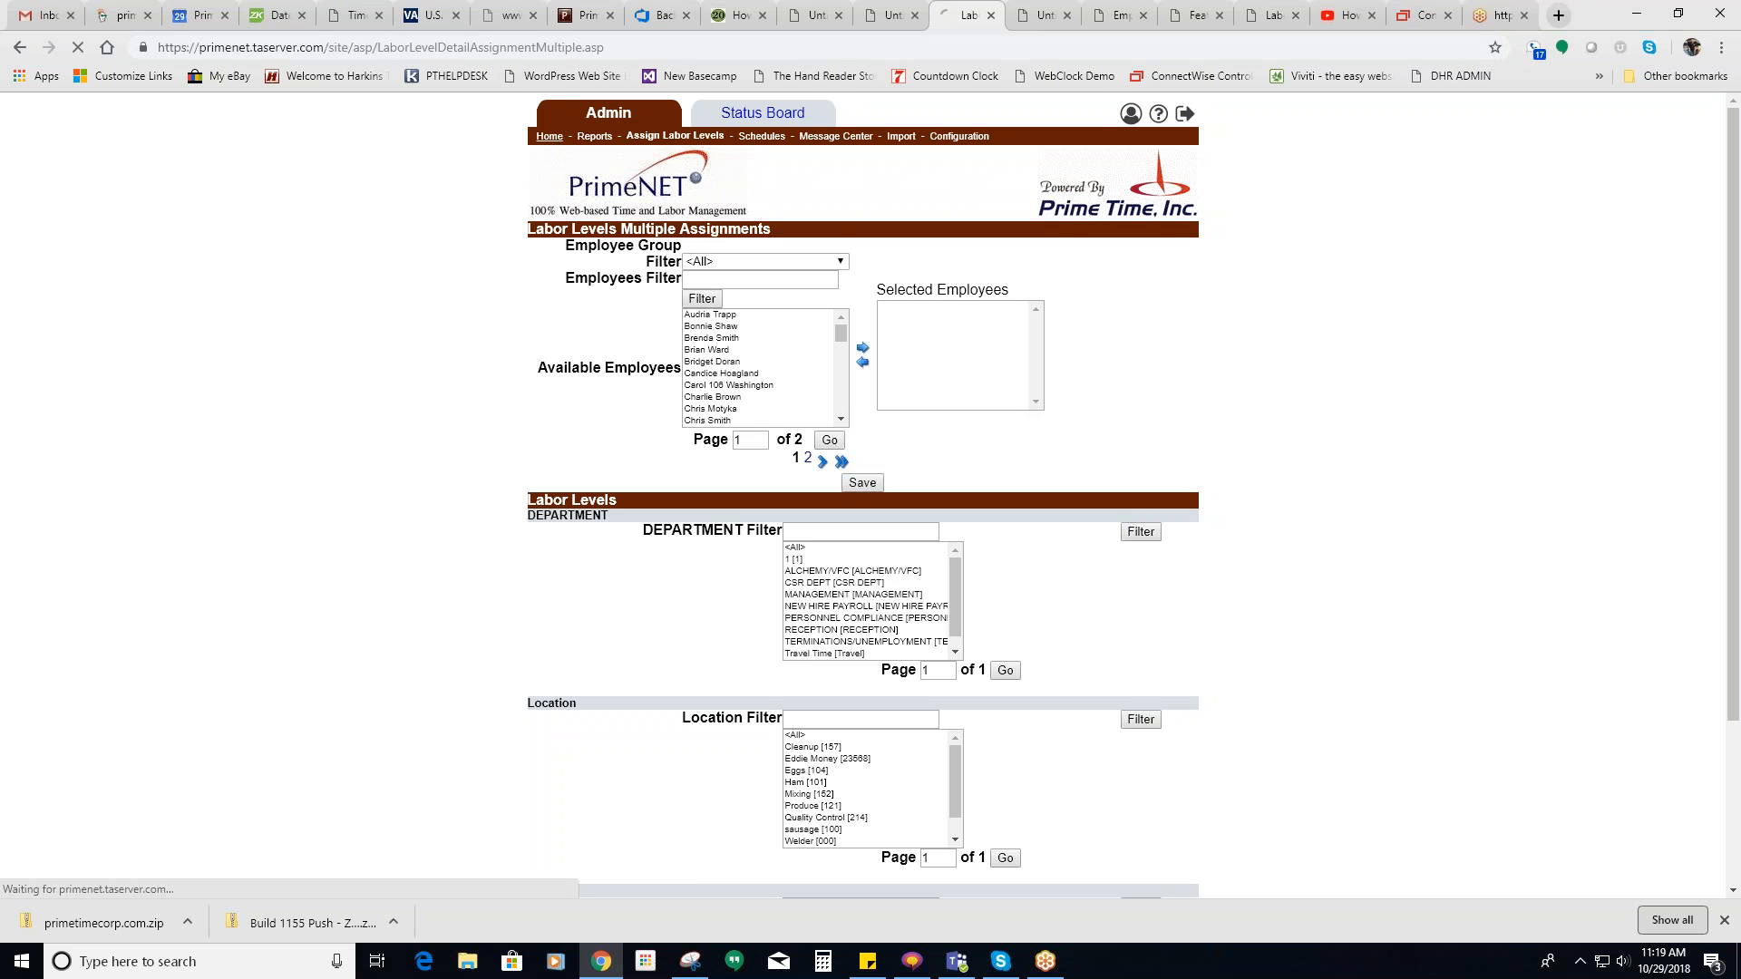
scroll(1044, 802, down, 1)
scroll(1045, 773, down, 9)
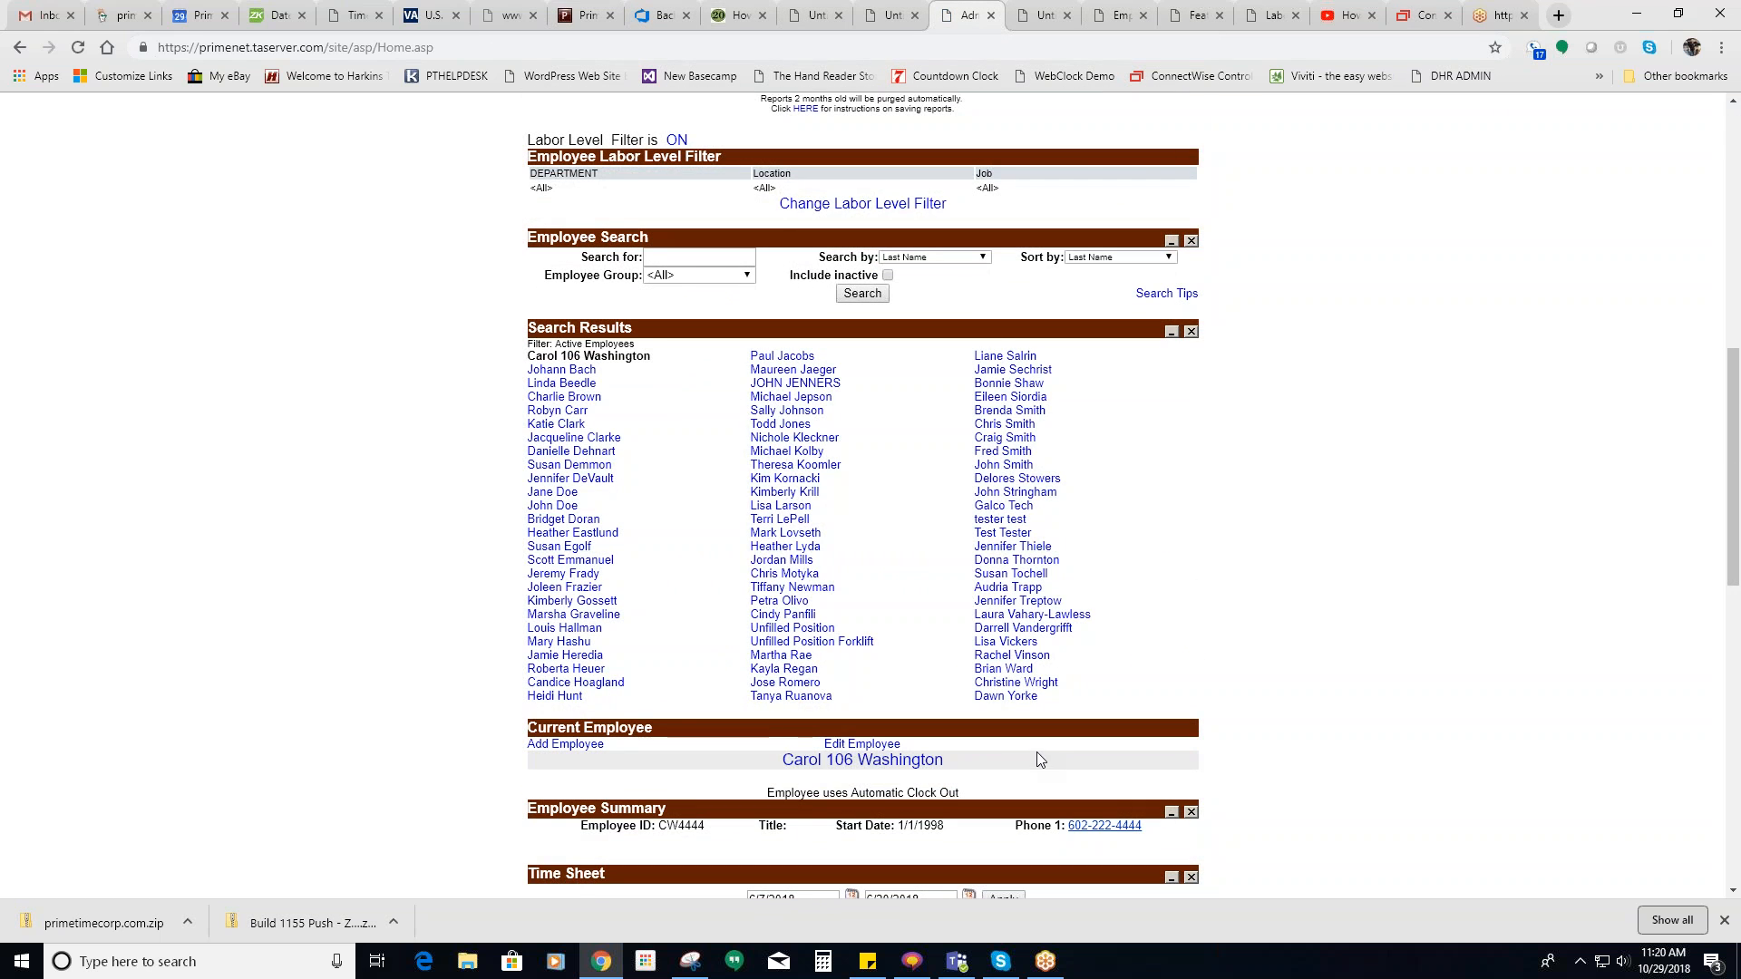
scroll(1039, 760, up, 9)
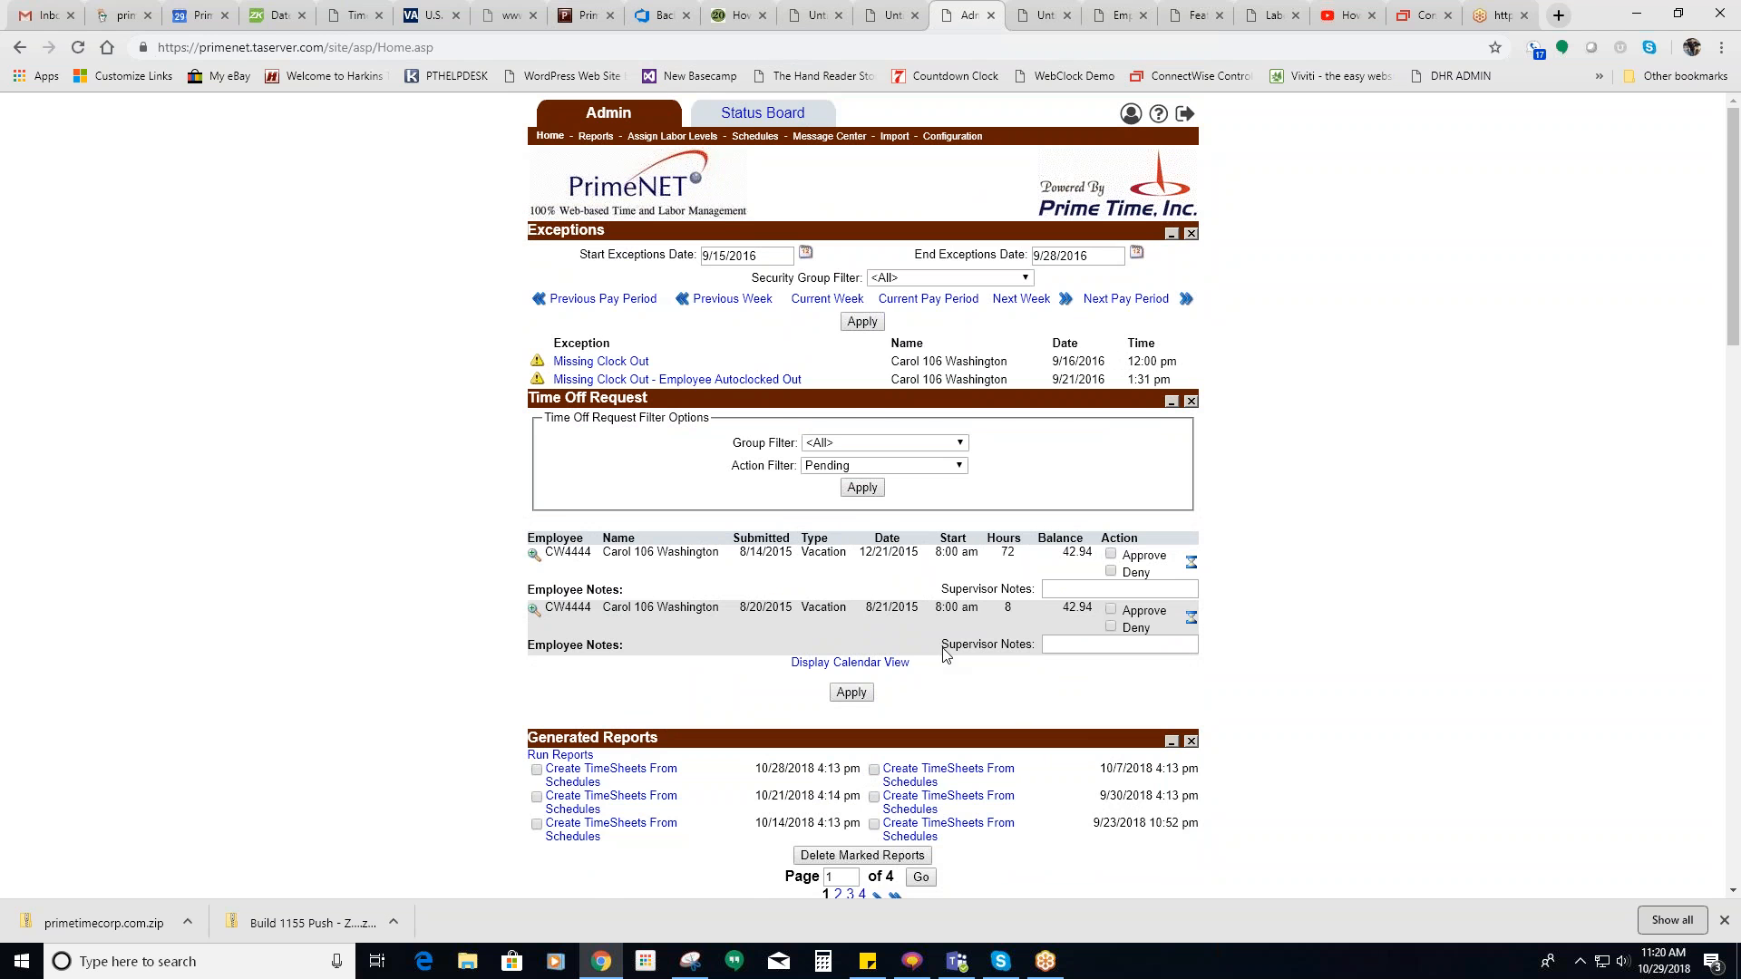
scroll(593, 626, down, 12)
scroll(535, 589, down, 4)
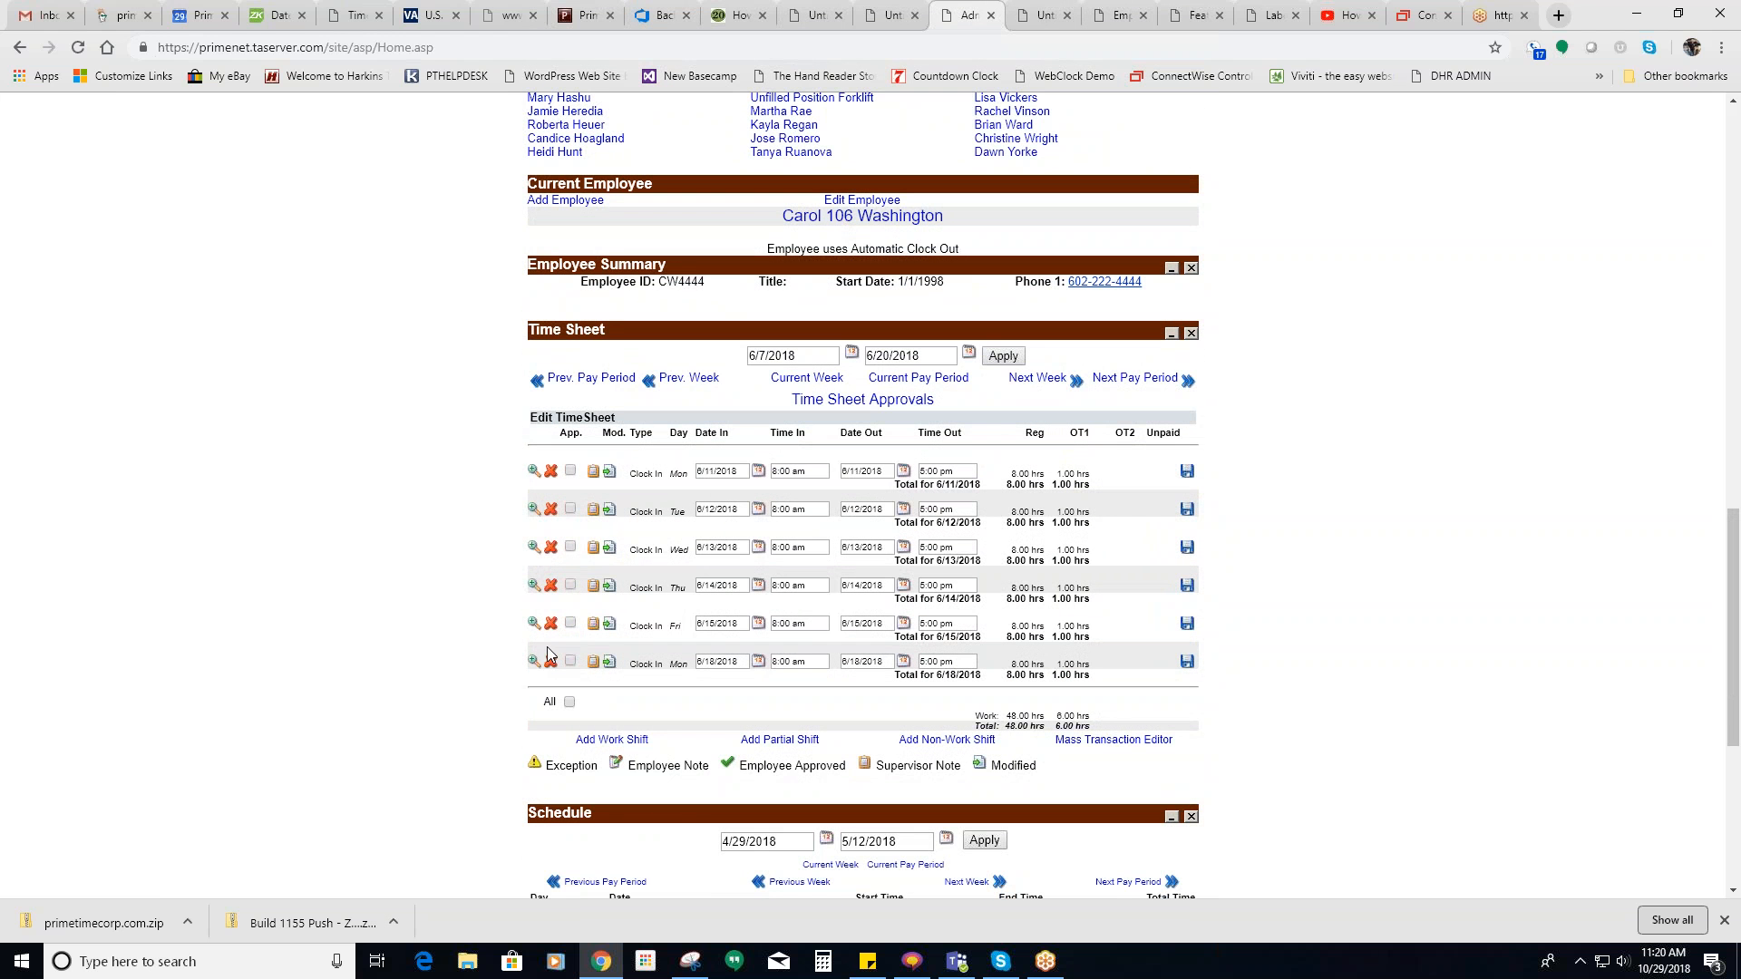
click(534, 586)
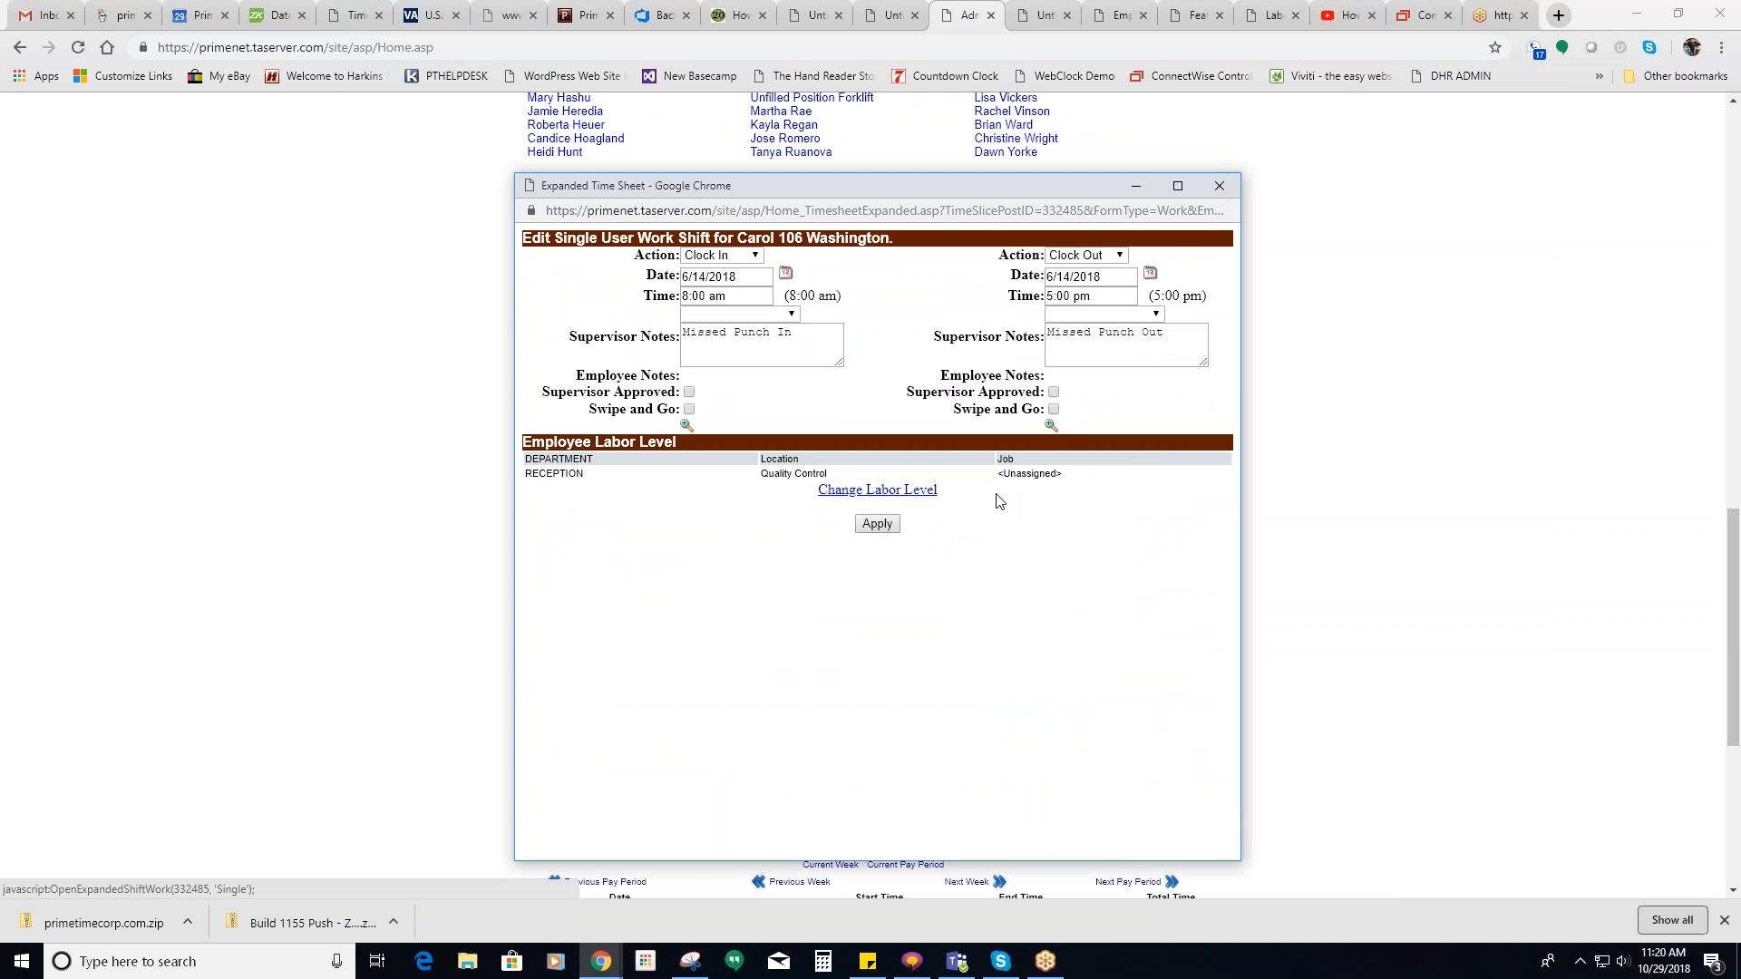
click(1220, 187)
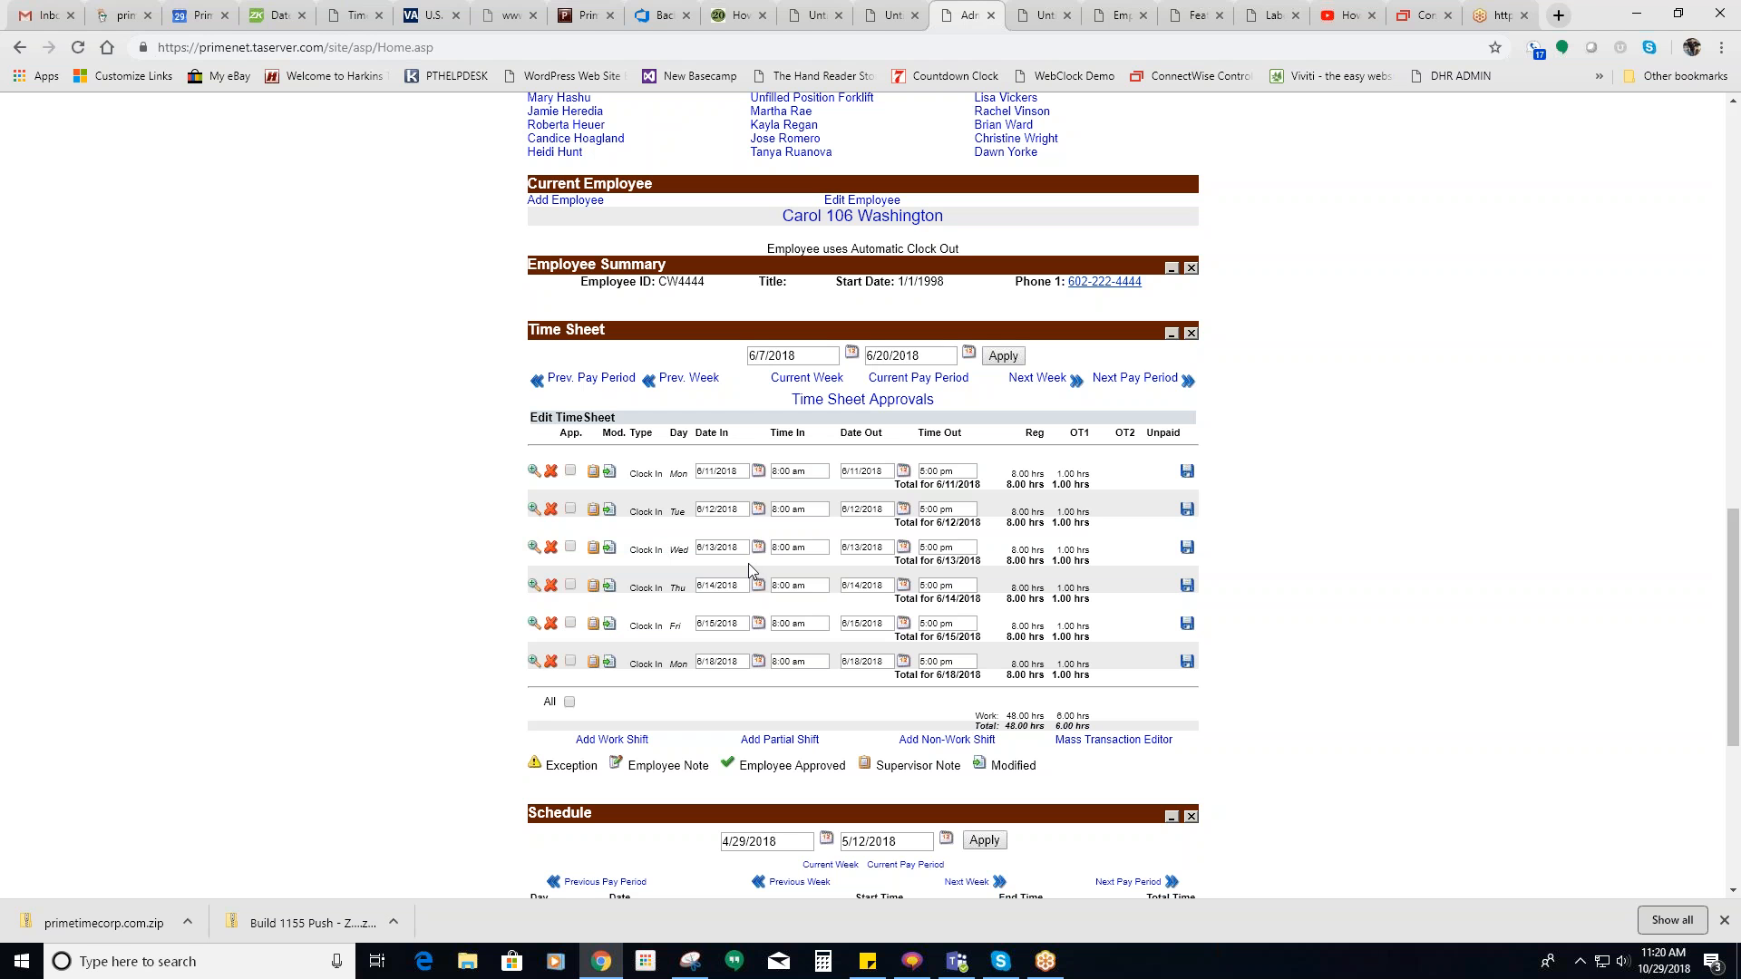
Step: Check the labor level change options for the 6/13/2018 shift, including its location choices, and close the shift without applying anything
click(534, 548)
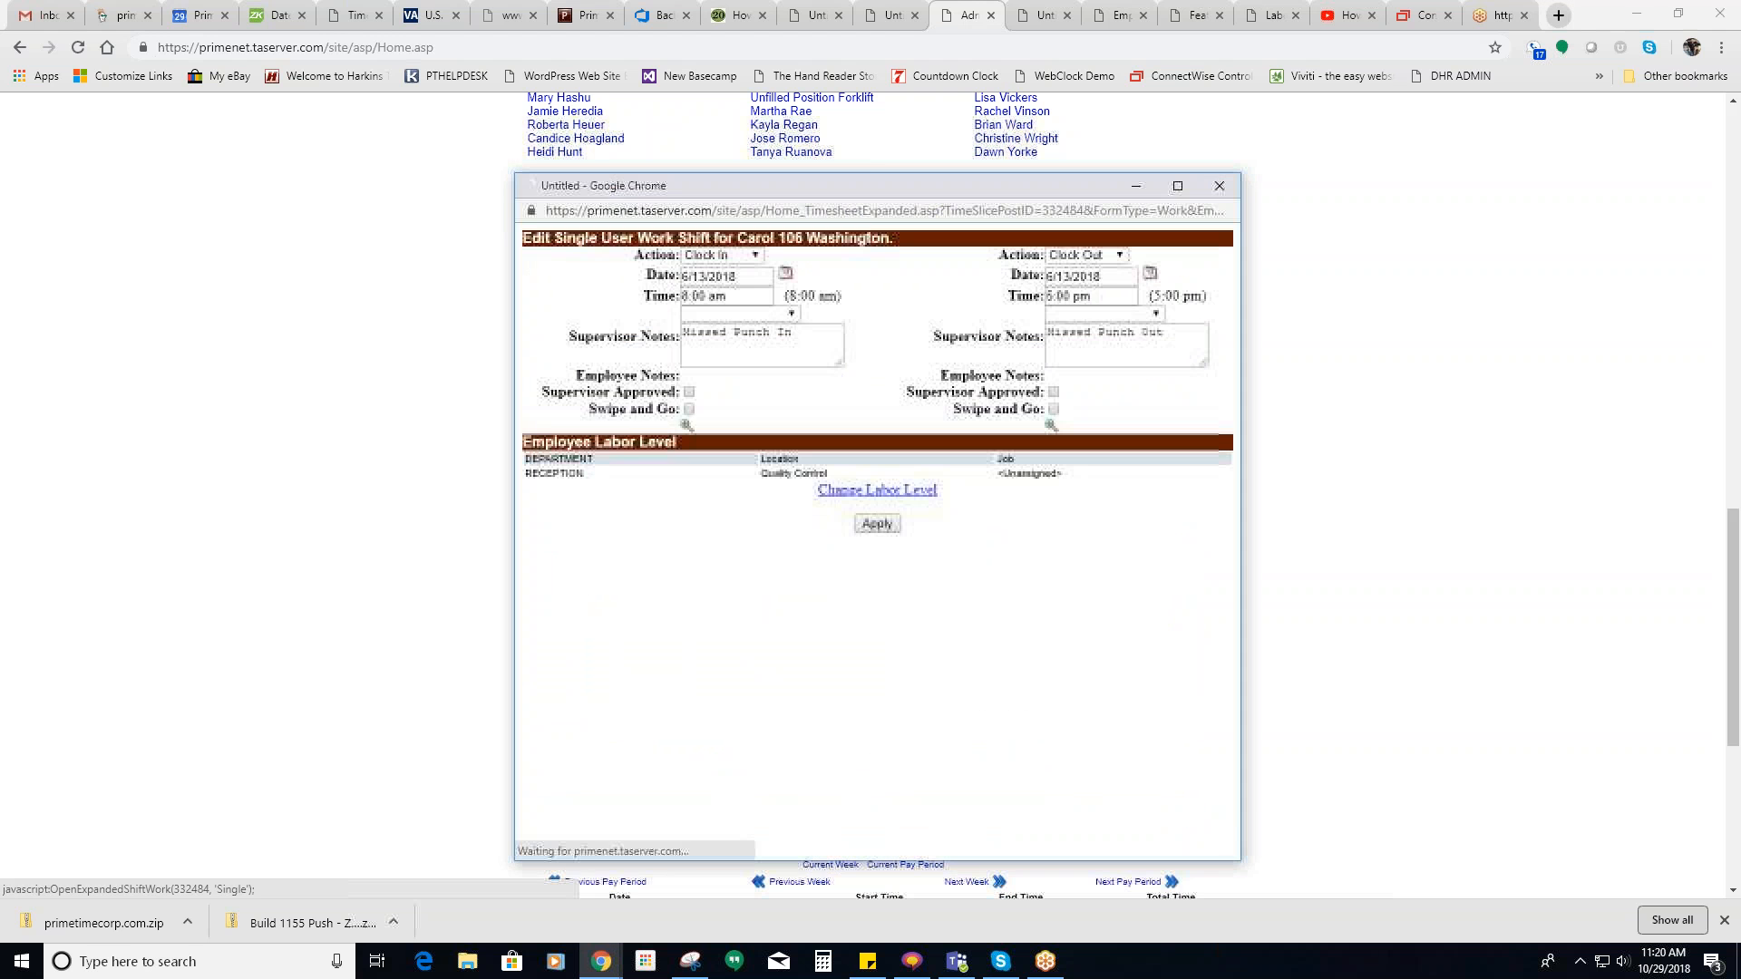
click(859, 491)
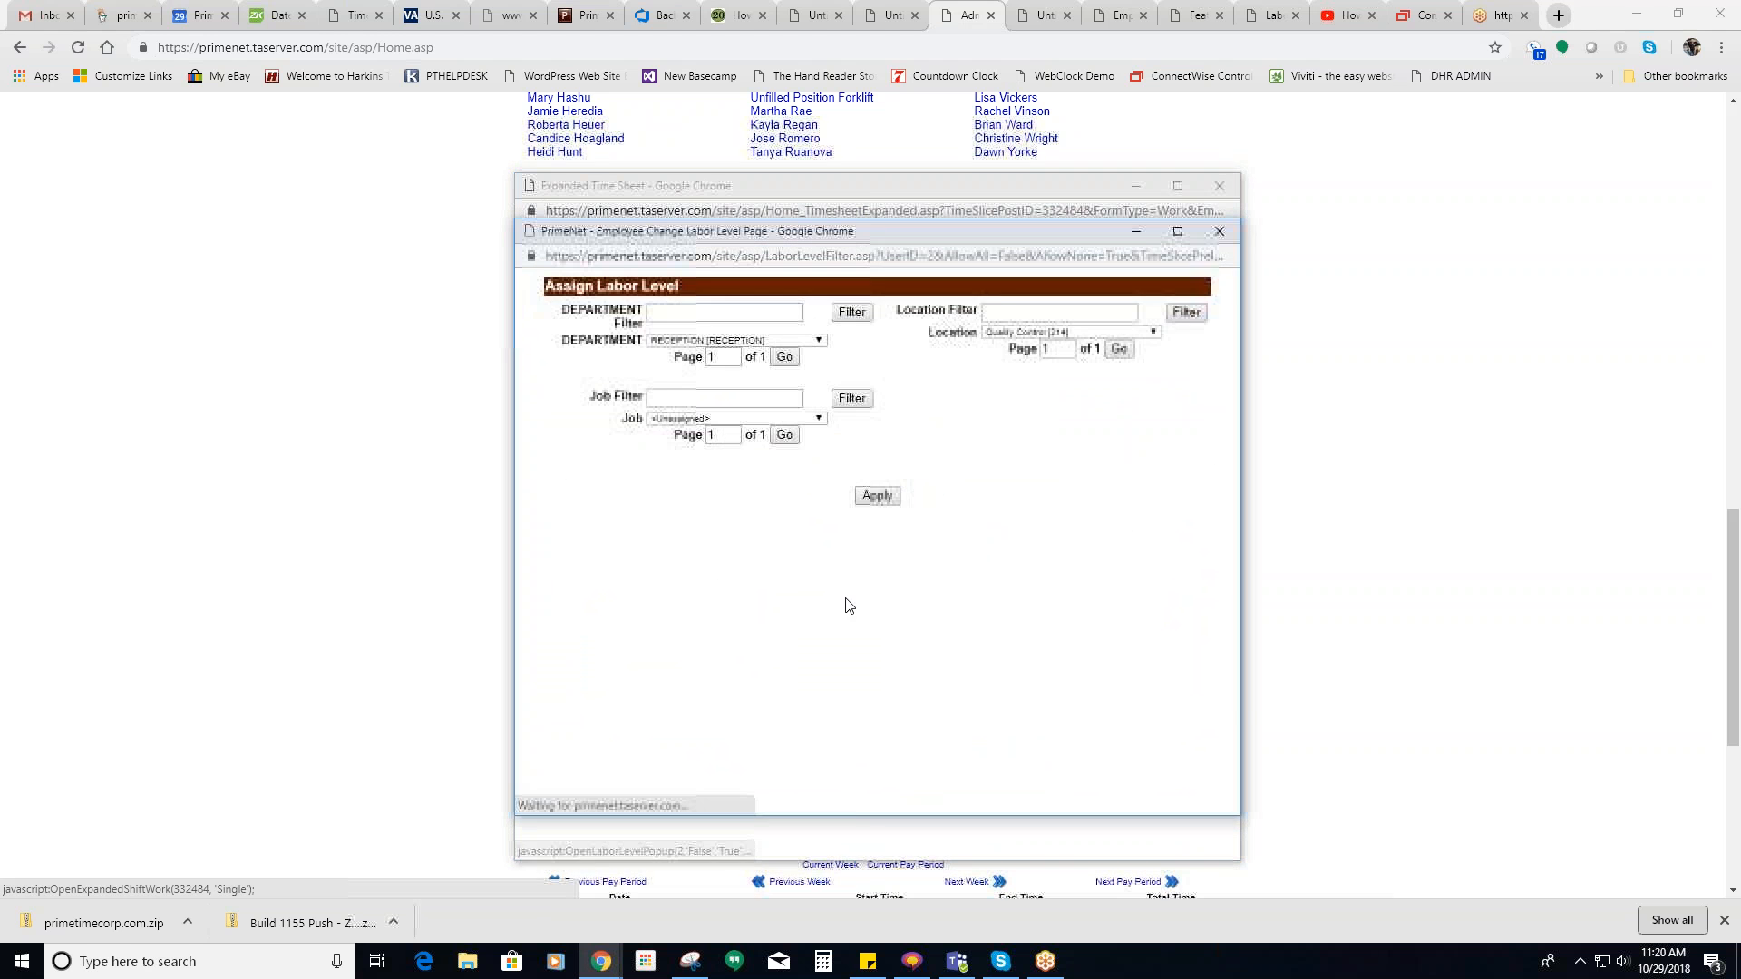
click(1017, 332)
click(940, 422)
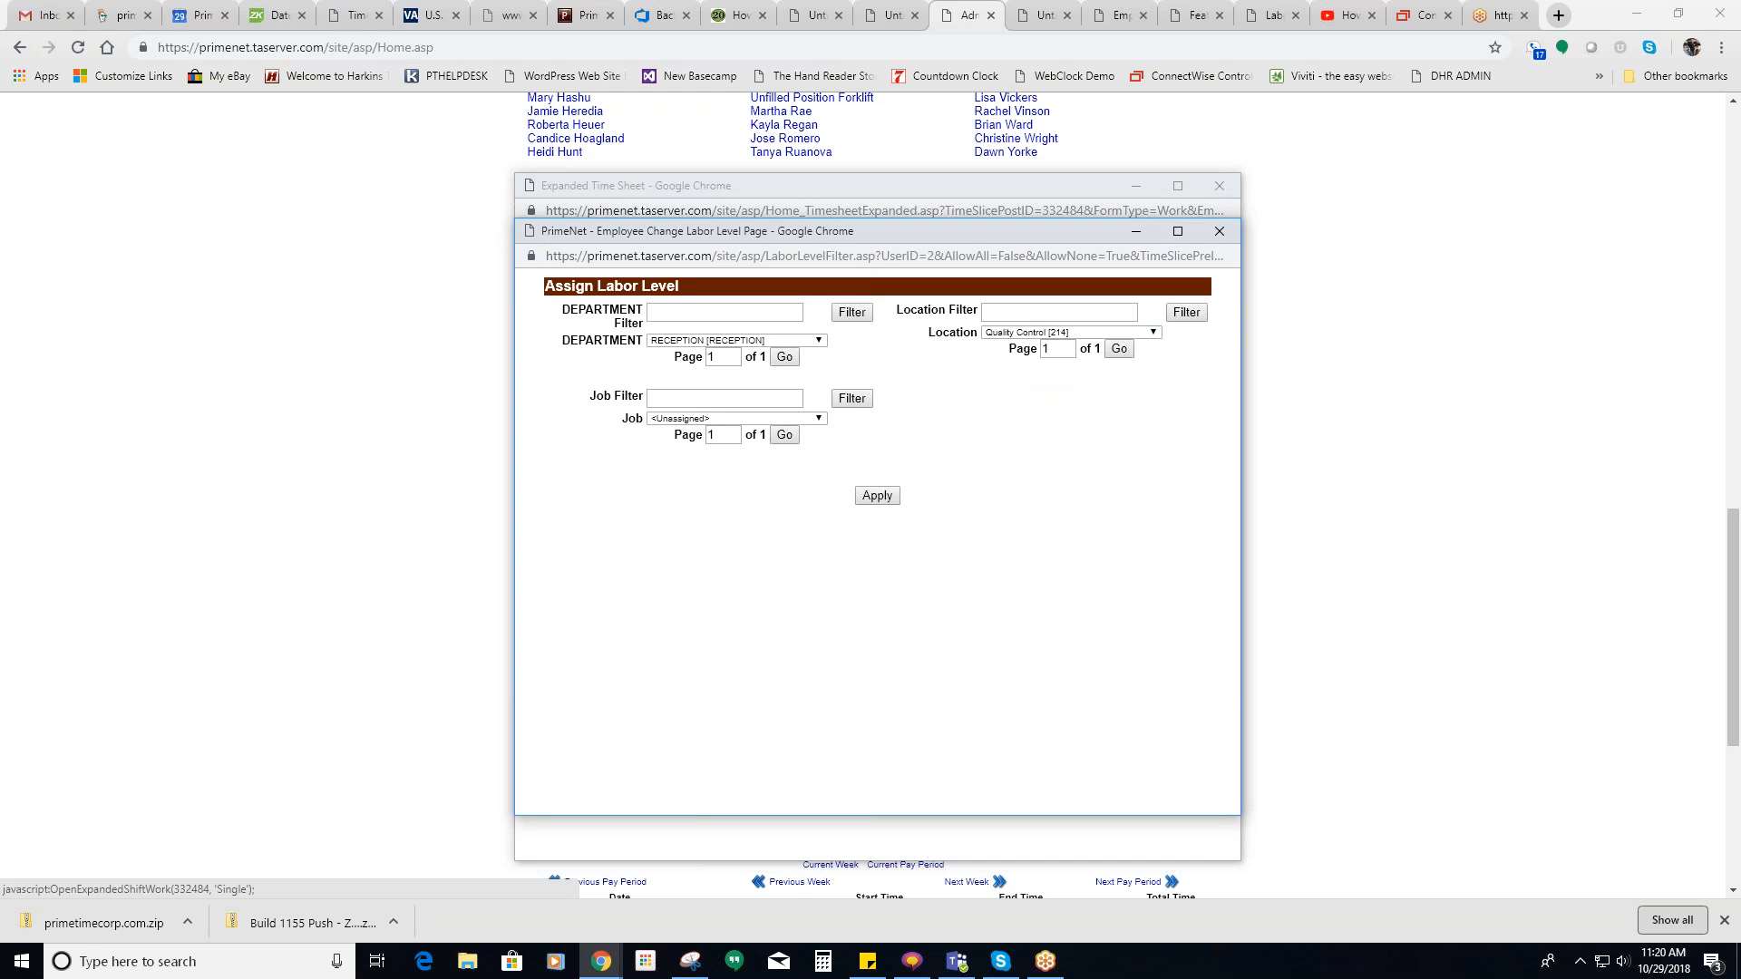
click(1218, 230)
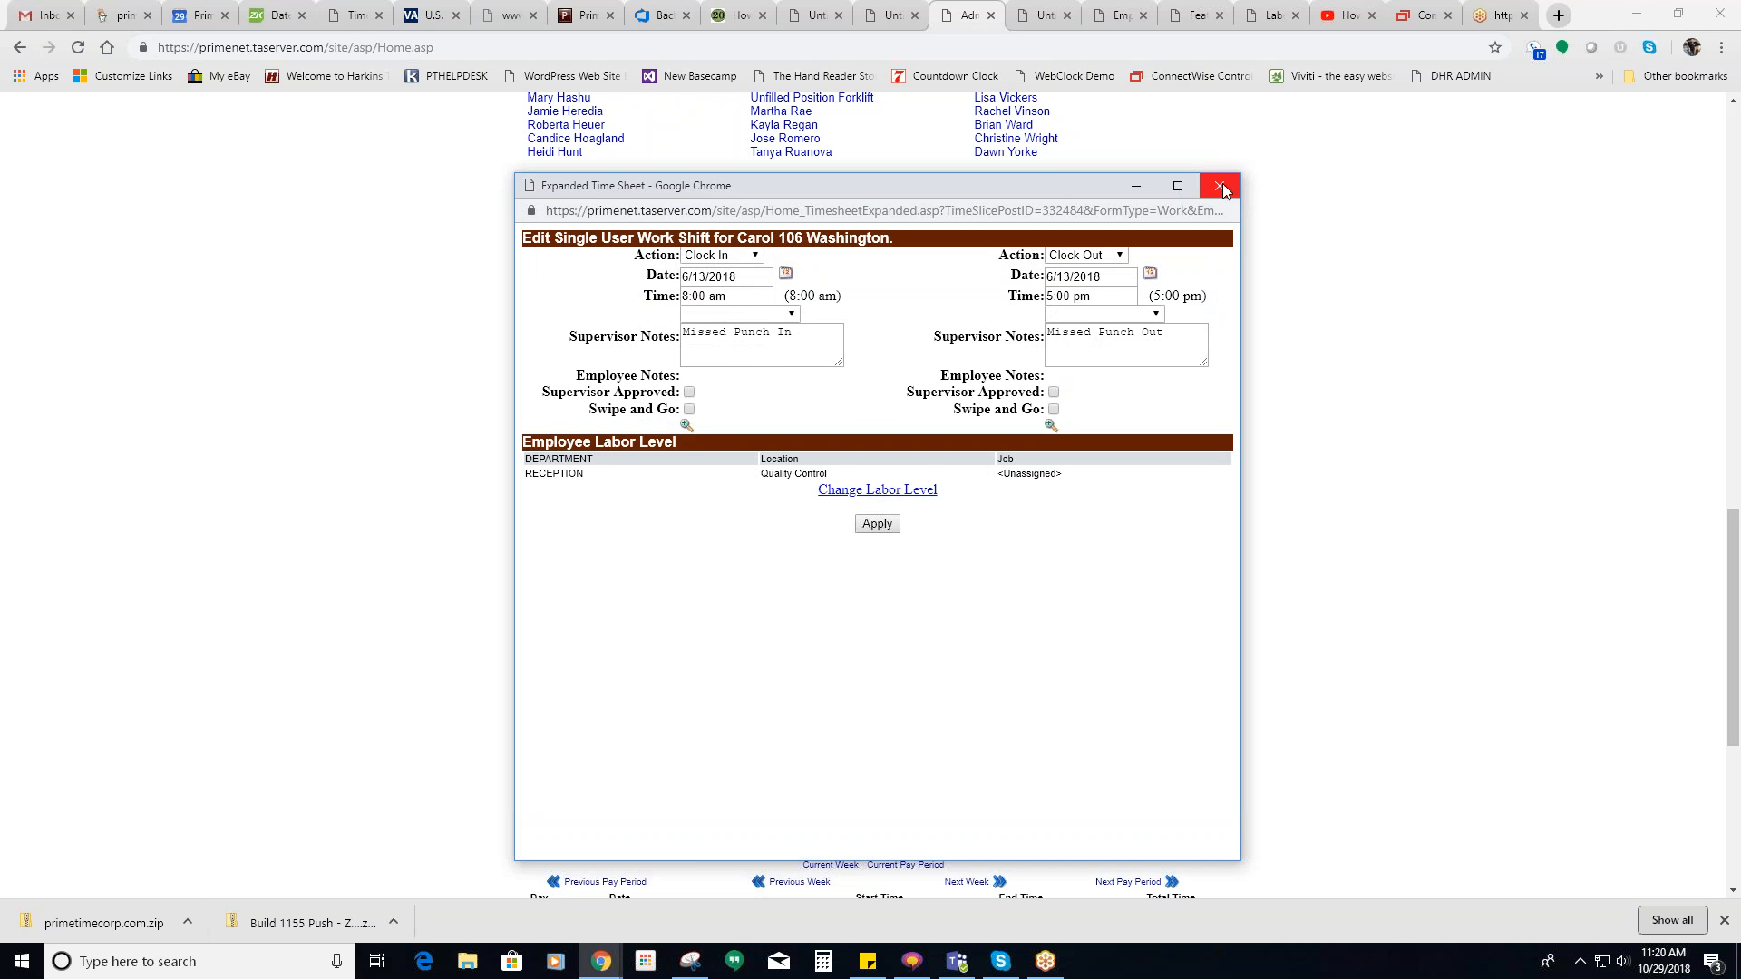
click(1219, 186)
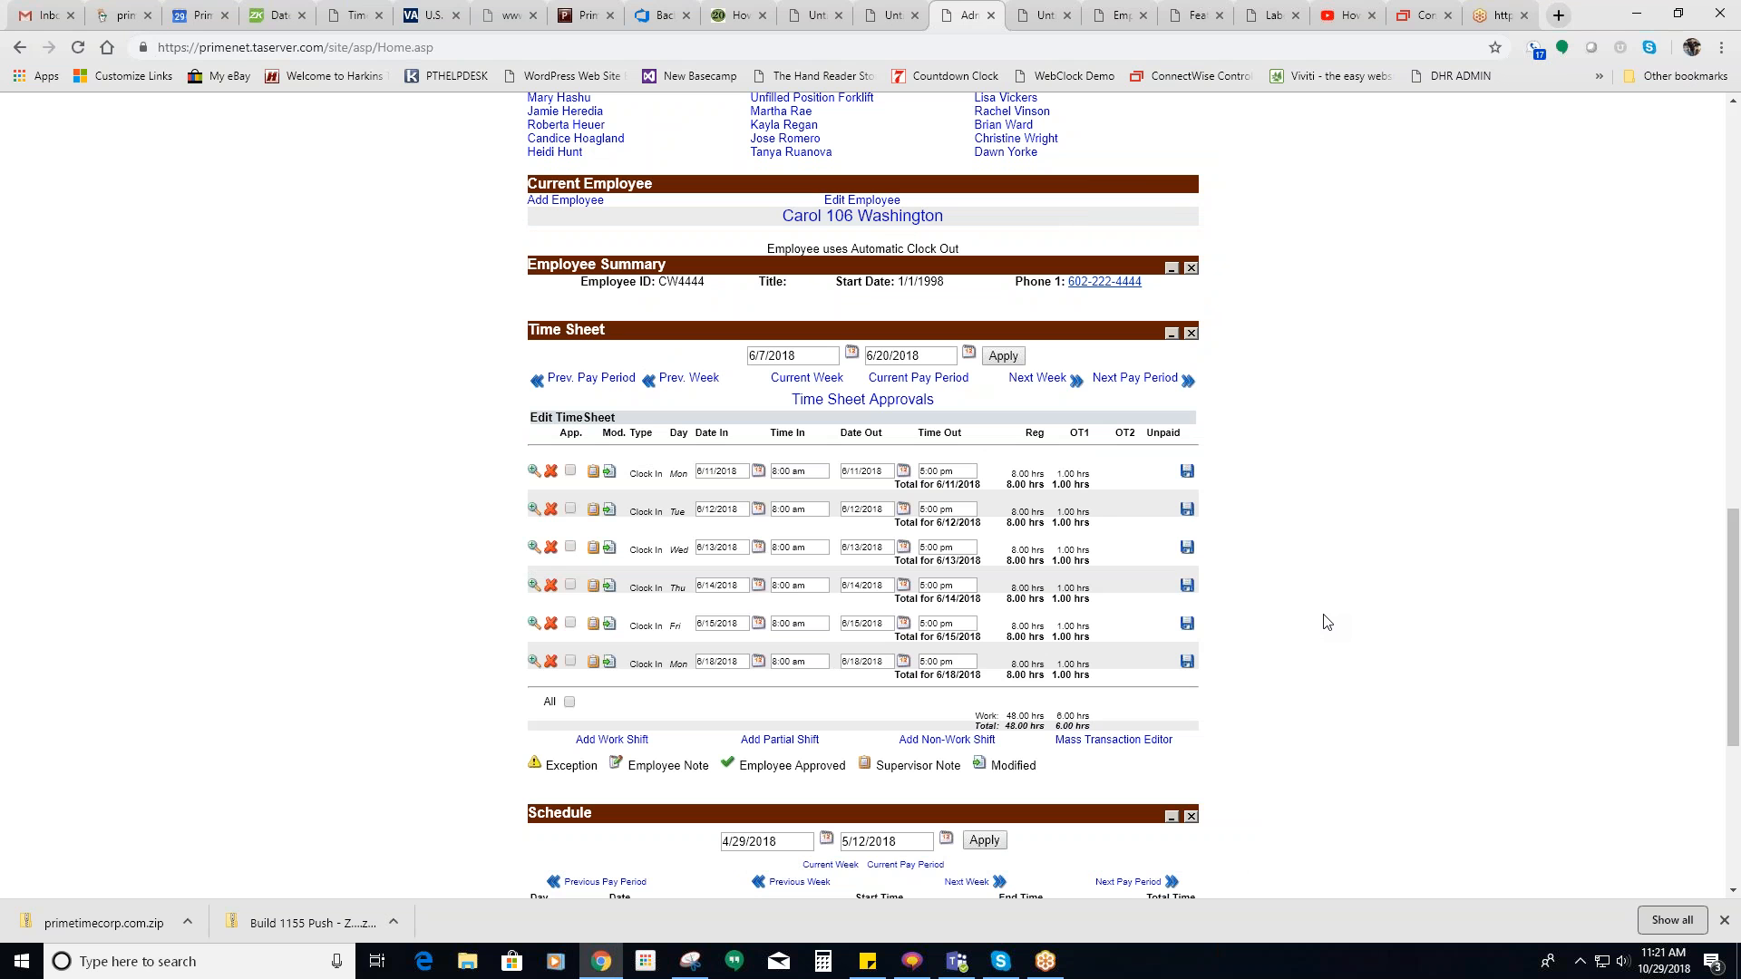